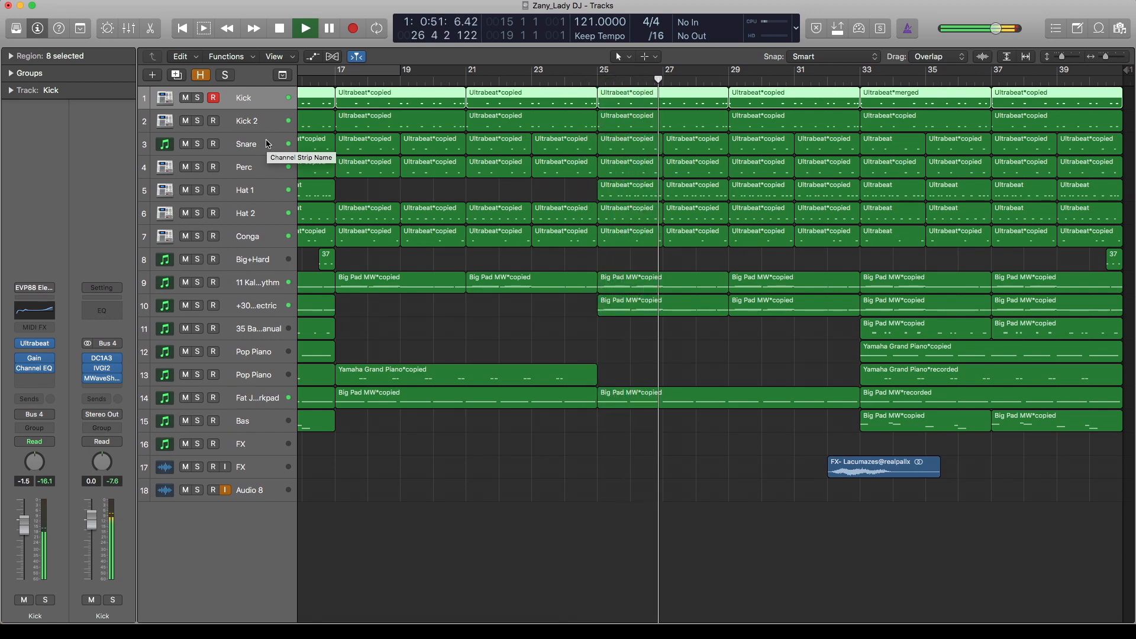
Step: Examine the Channel EQ settings on the Kick track and close the plug-in window
scroll(266, 144, right, 1)
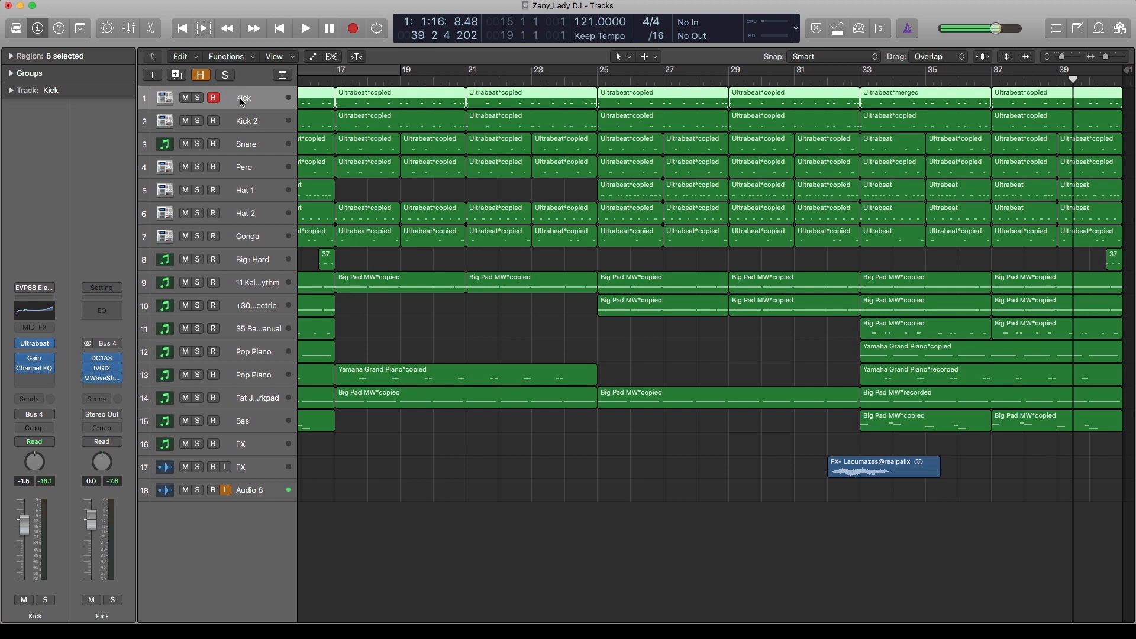
click(252, 121)
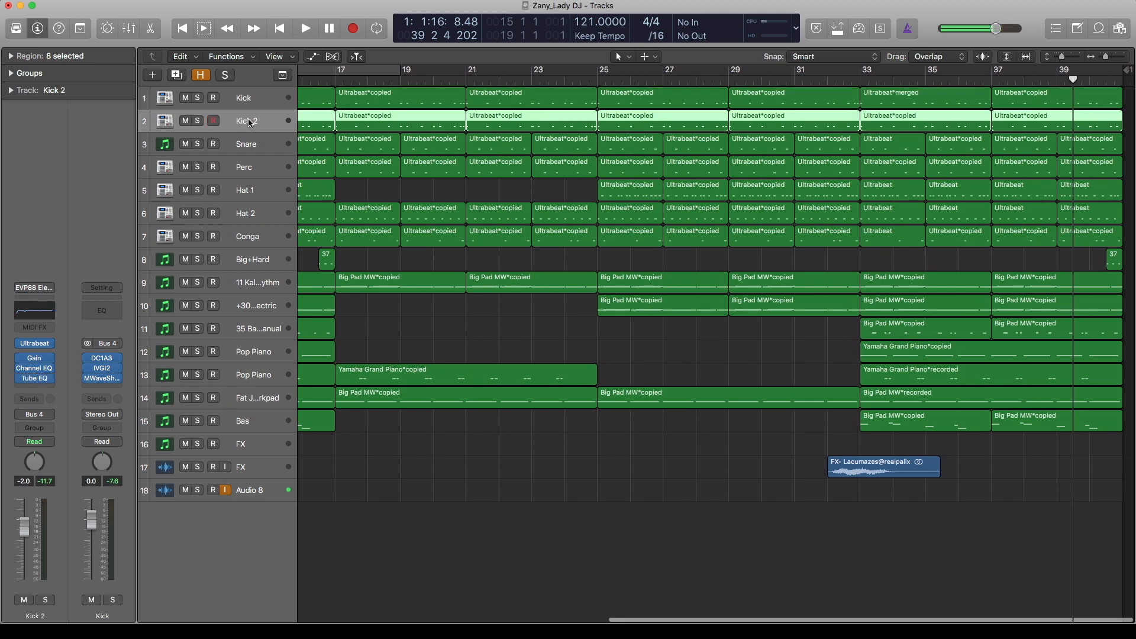
click(251, 101)
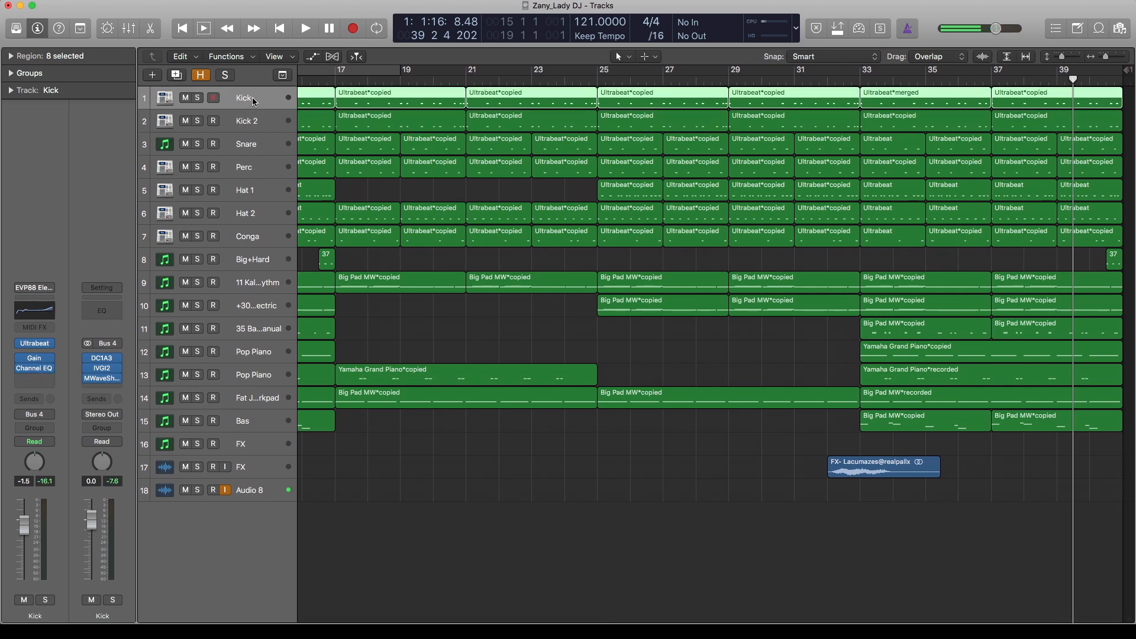
click(36, 369)
drag(792, 171, 555, 141)
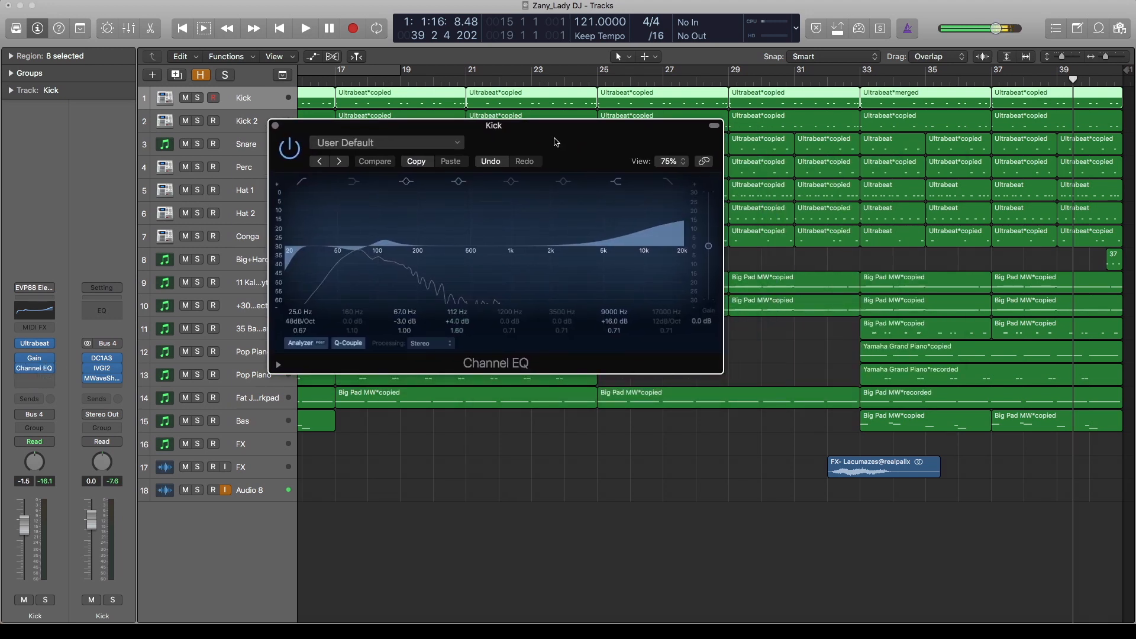
click(275, 127)
Step: Examine the Channel EQ and Vintage Tube EQ settings on the Kick 2 track, and close both plug-in windows
click(253, 120)
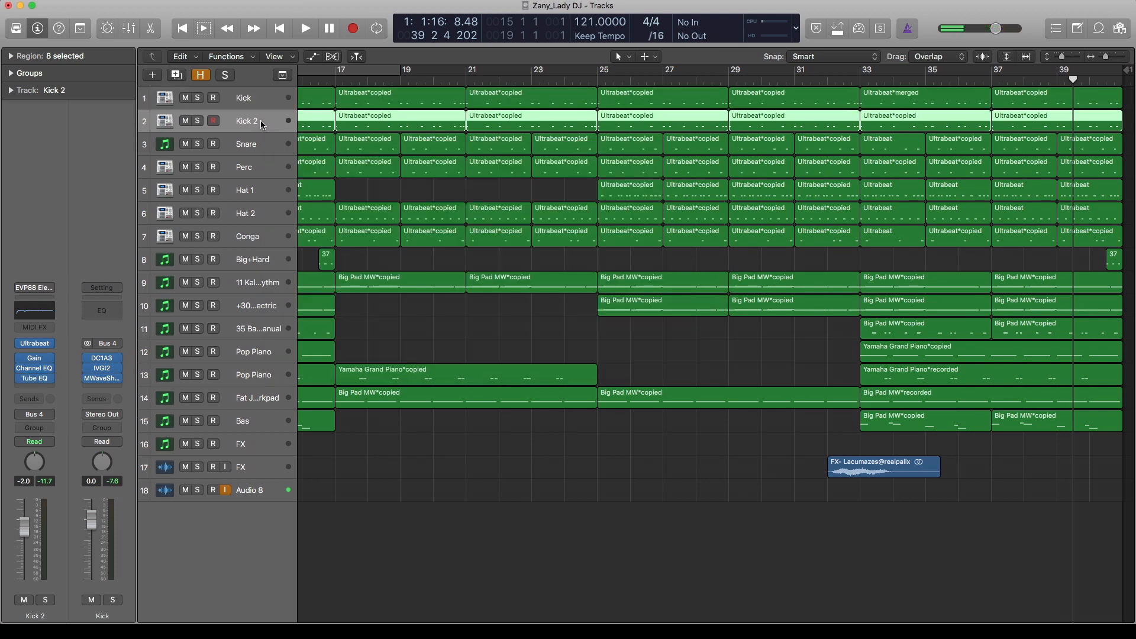
click(35, 369)
drag(406, 376, 413, 180)
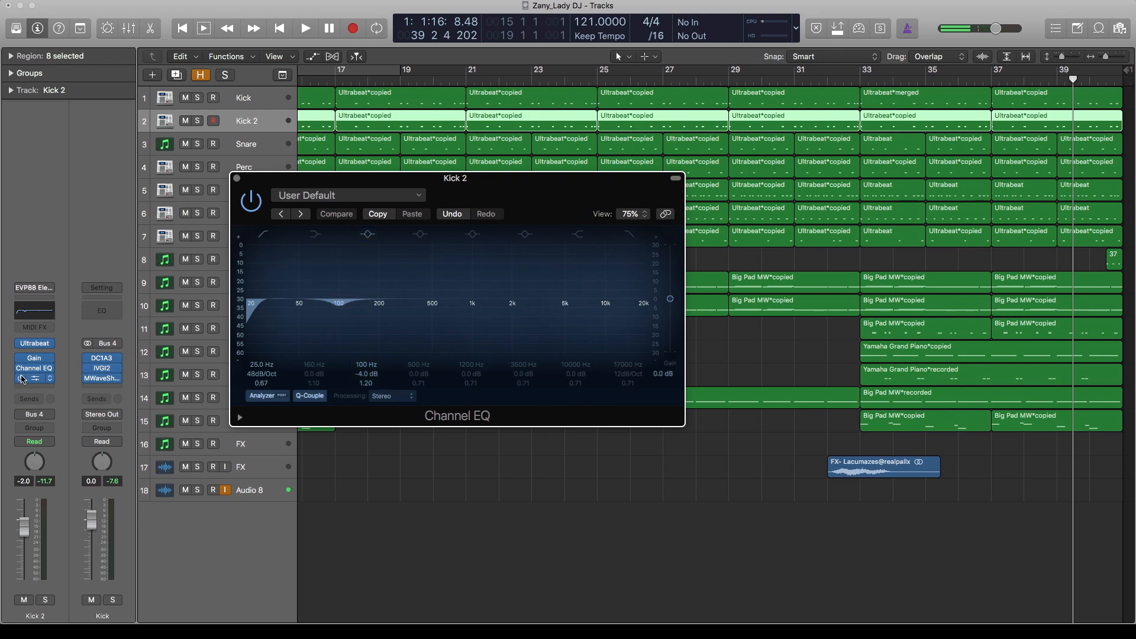
click(37, 380)
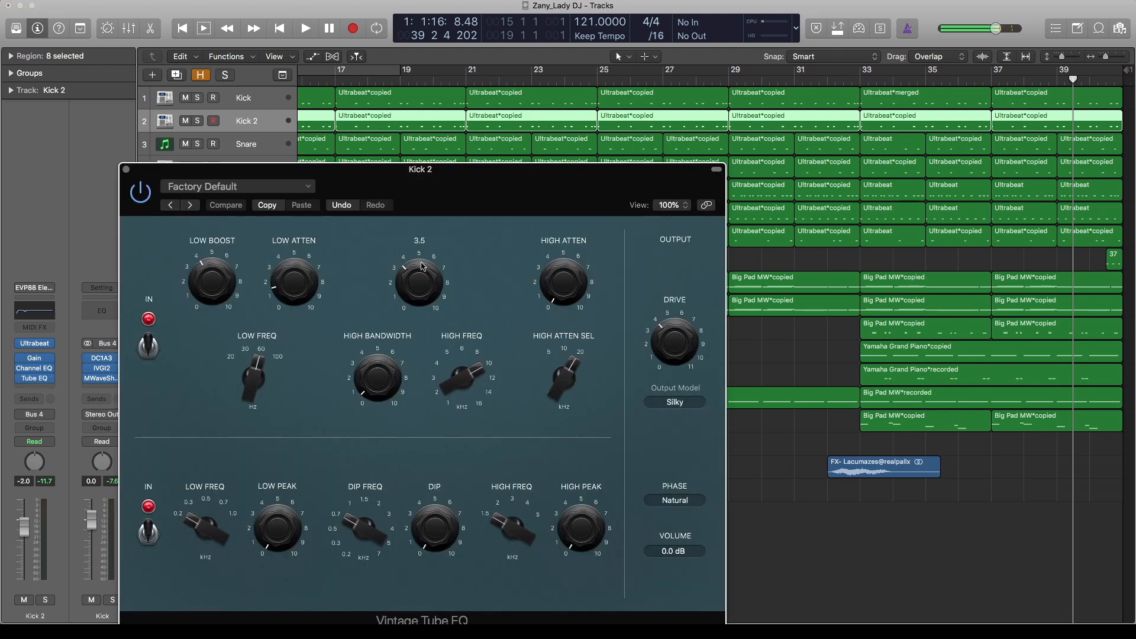
drag(488, 209, 514, 75)
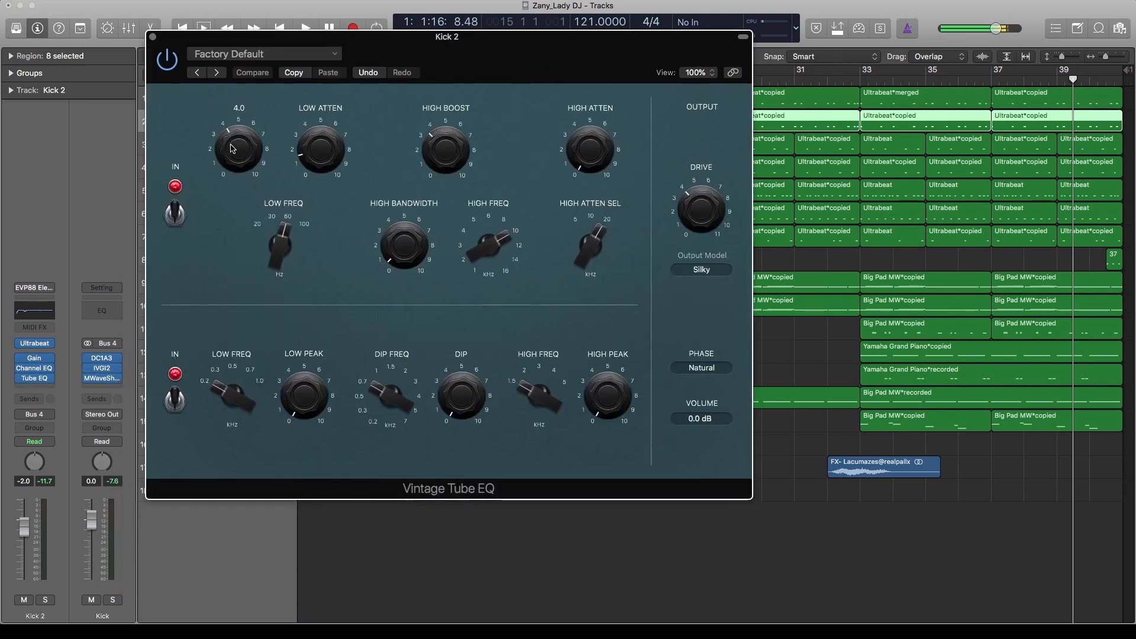
mouse_move(325, 158)
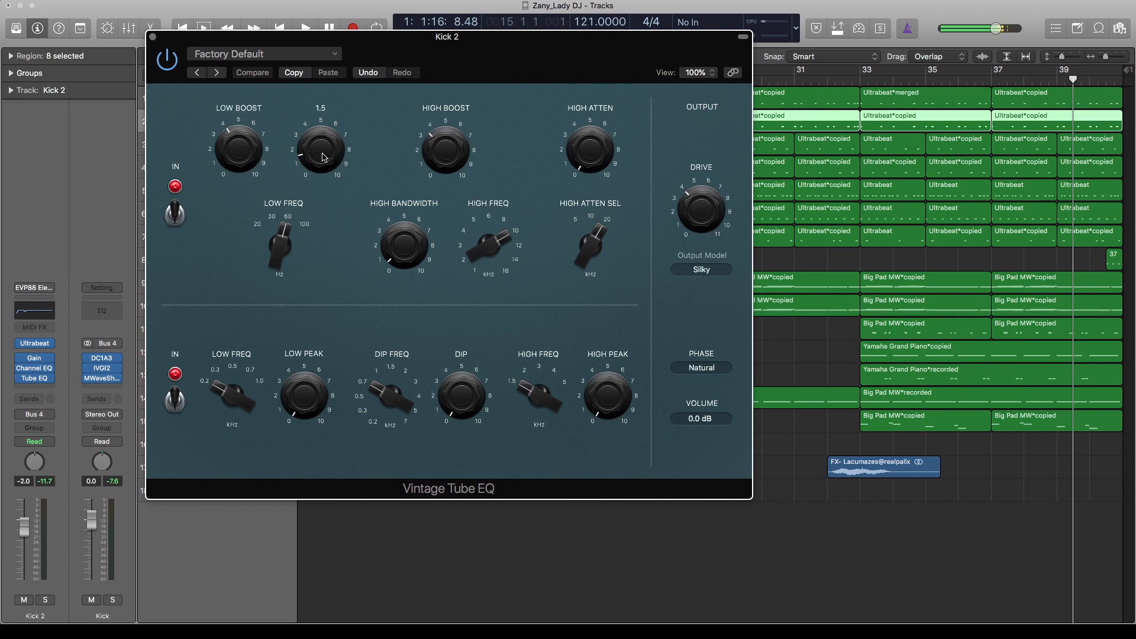
click(153, 37)
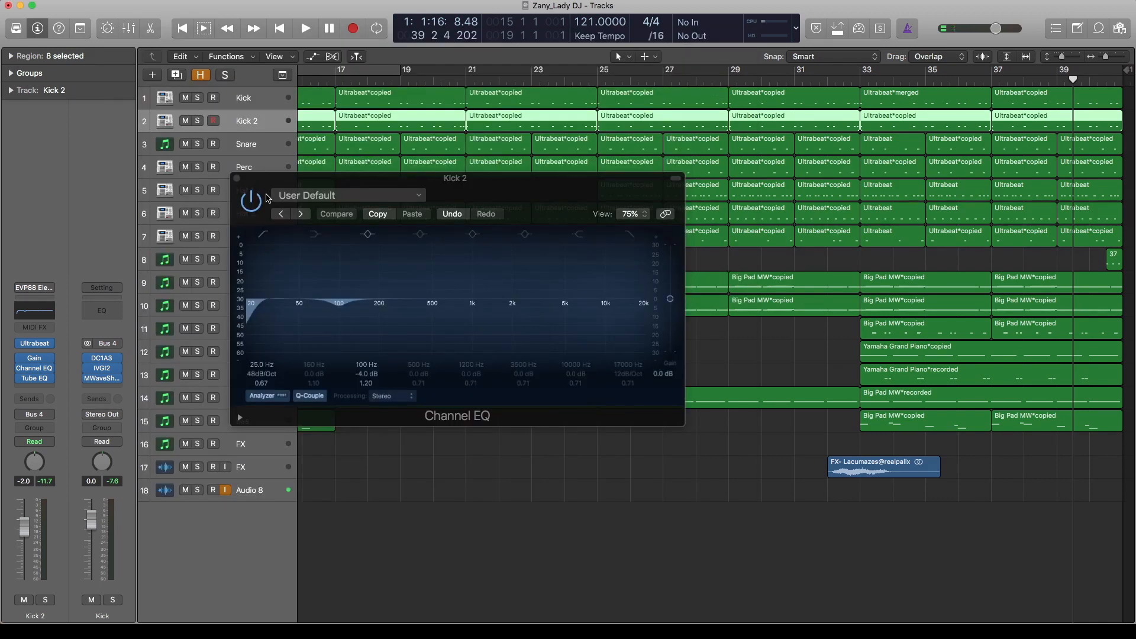
click(237, 178)
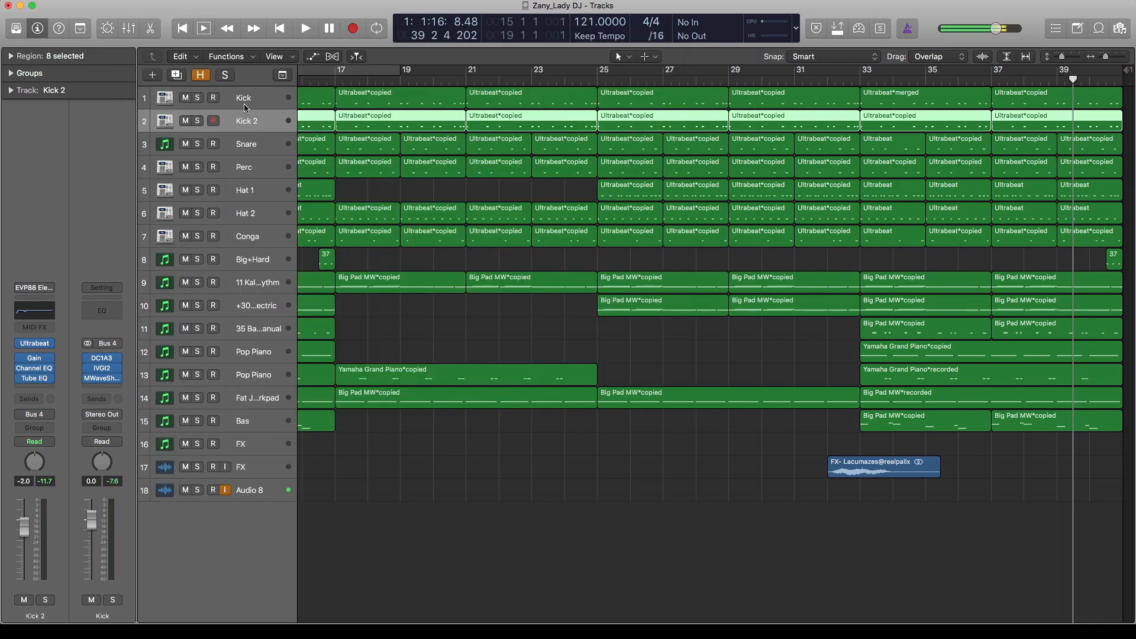
Step: Examine the DC1A3 compressor and IVGI2 saturation settings on the Kick bus that both kick tracks feed
click(244, 106)
click(244, 122)
mouse_move(107, 361)
click(104, 360)
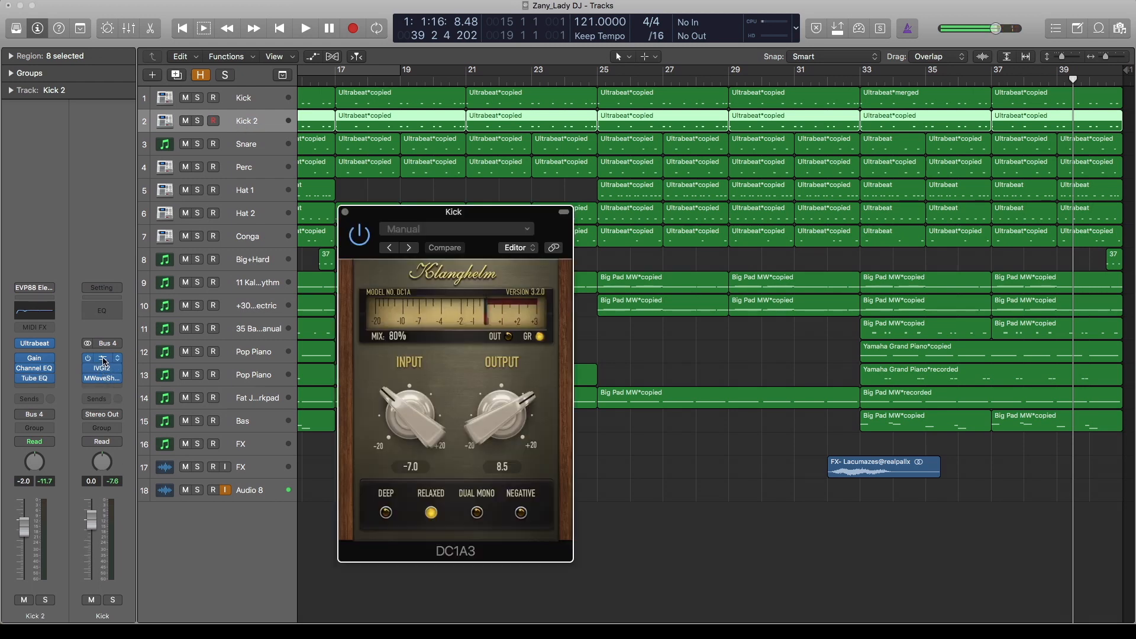
drag(505, 223, 525, 103)
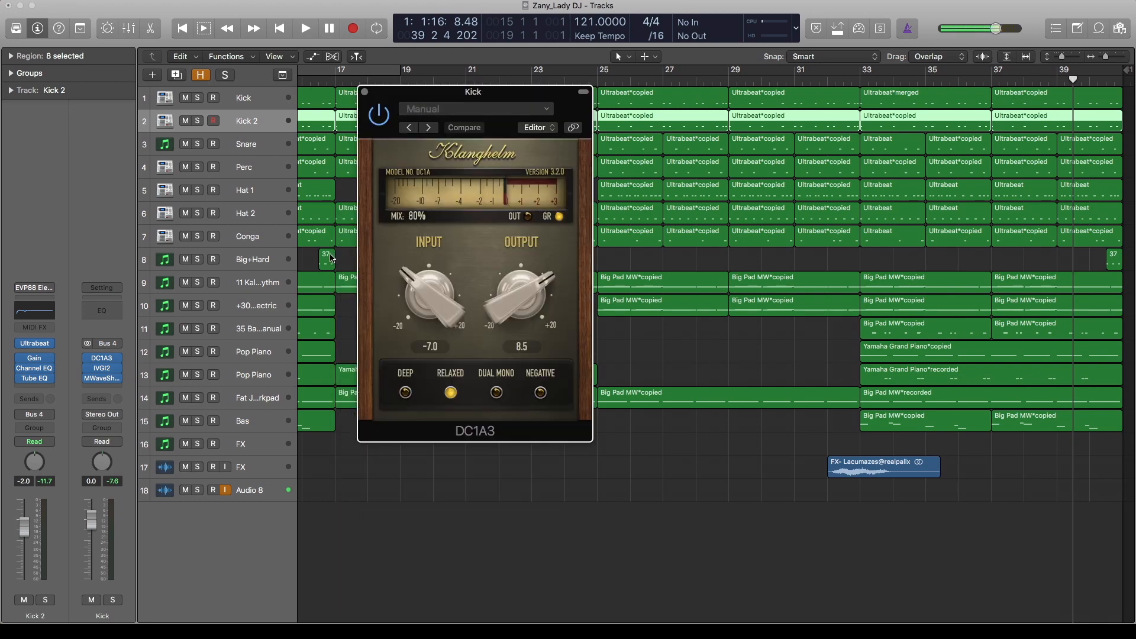
click(101, 368)
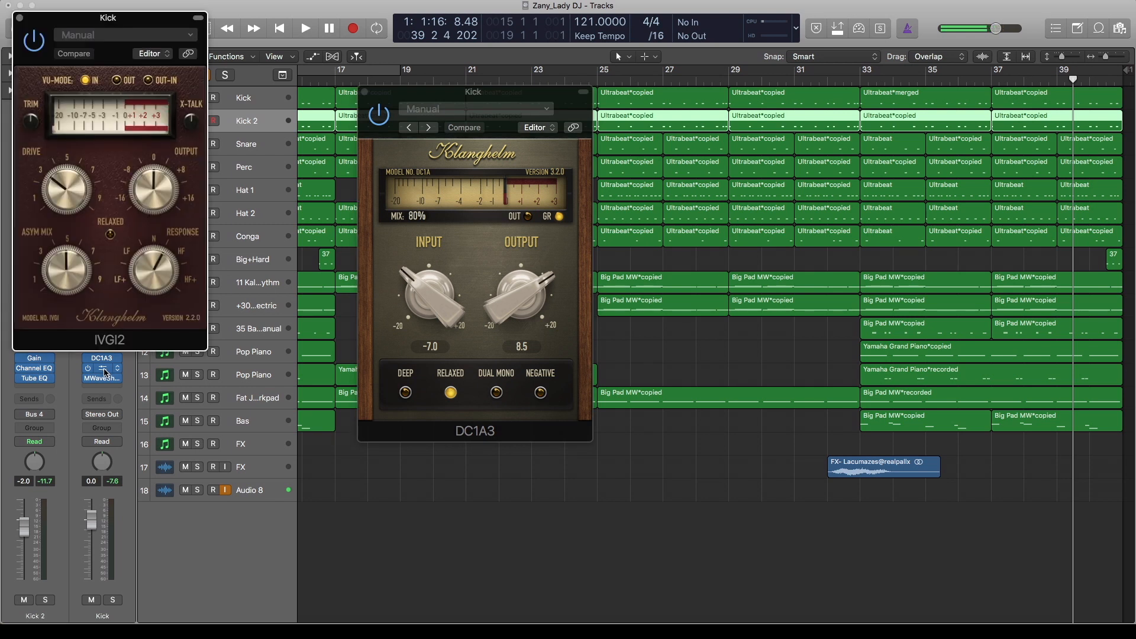
drag(153, 20, 299, 48)
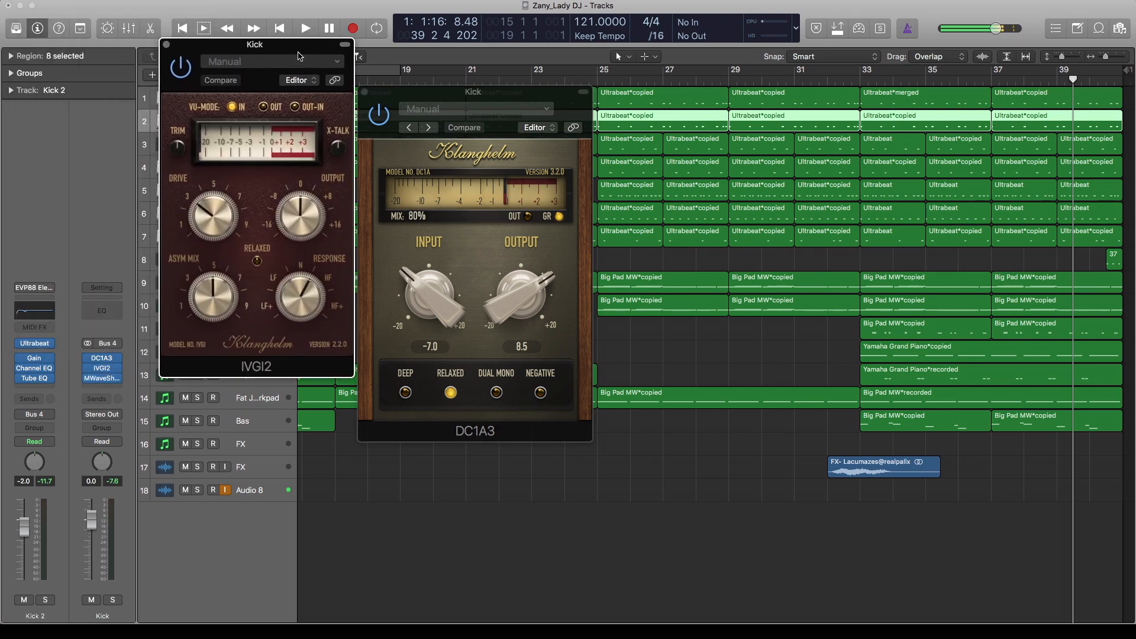
drag(299, 57, 309, 87)
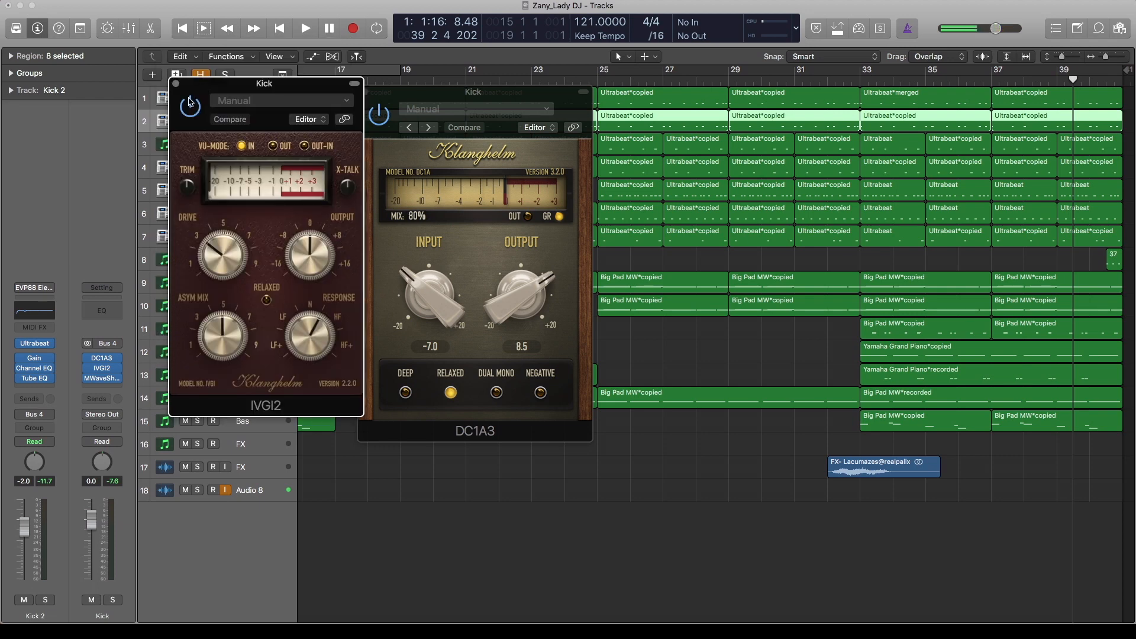
Step: Examine the MWaveShaper settings on the Kick bus and close all open plug-in windows
click(102, 381)
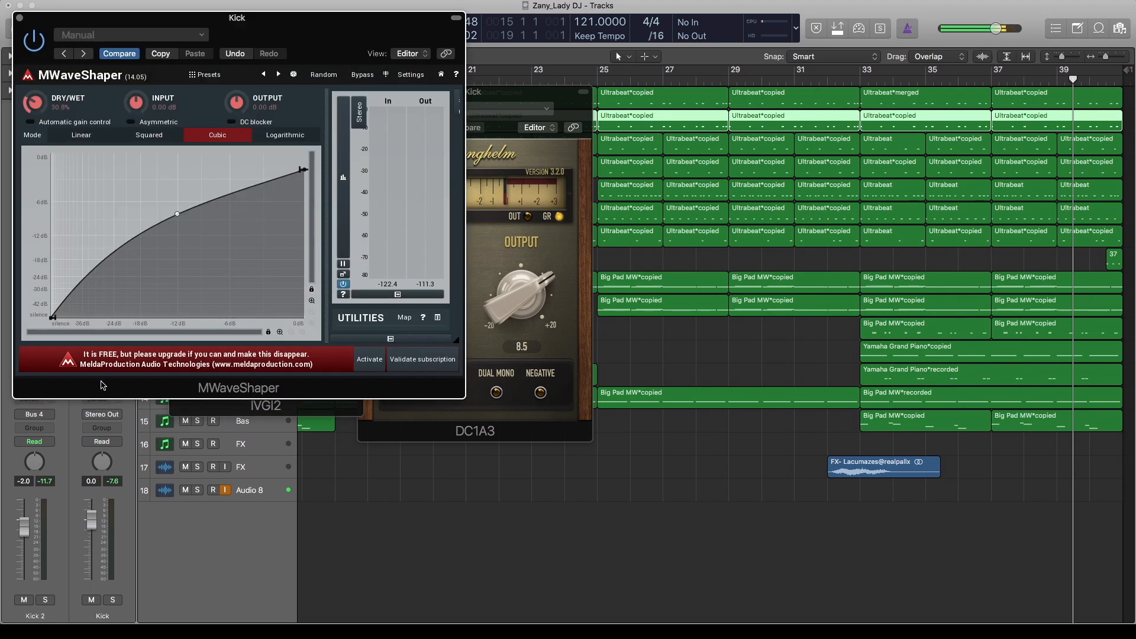
drag(300, 41, 416, 56)
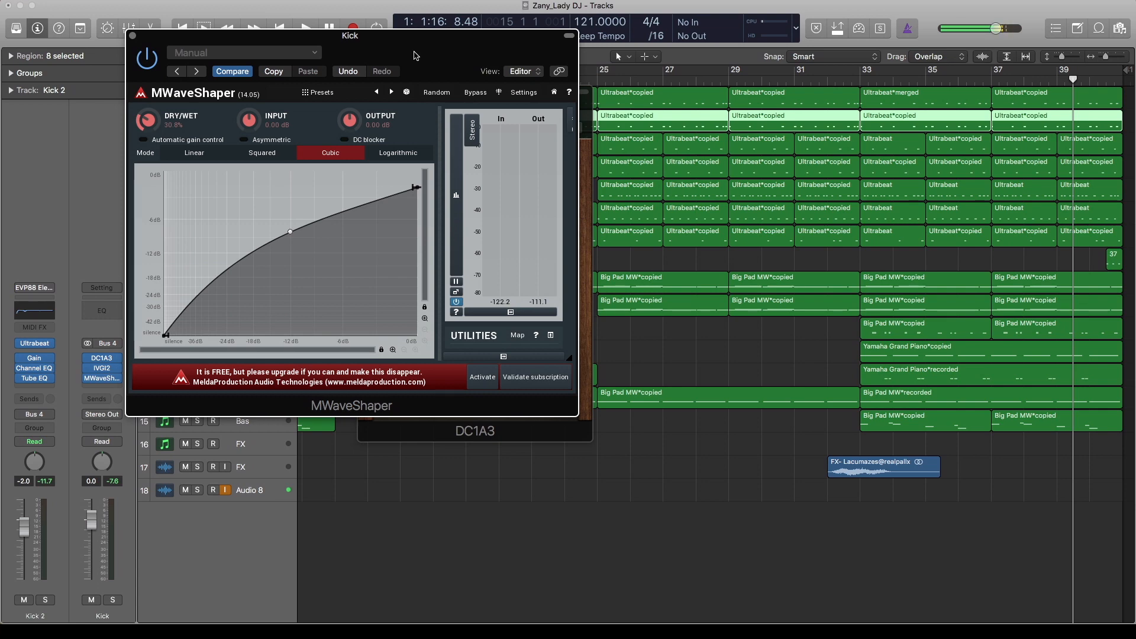
click(133, 39)
click(174, 83)
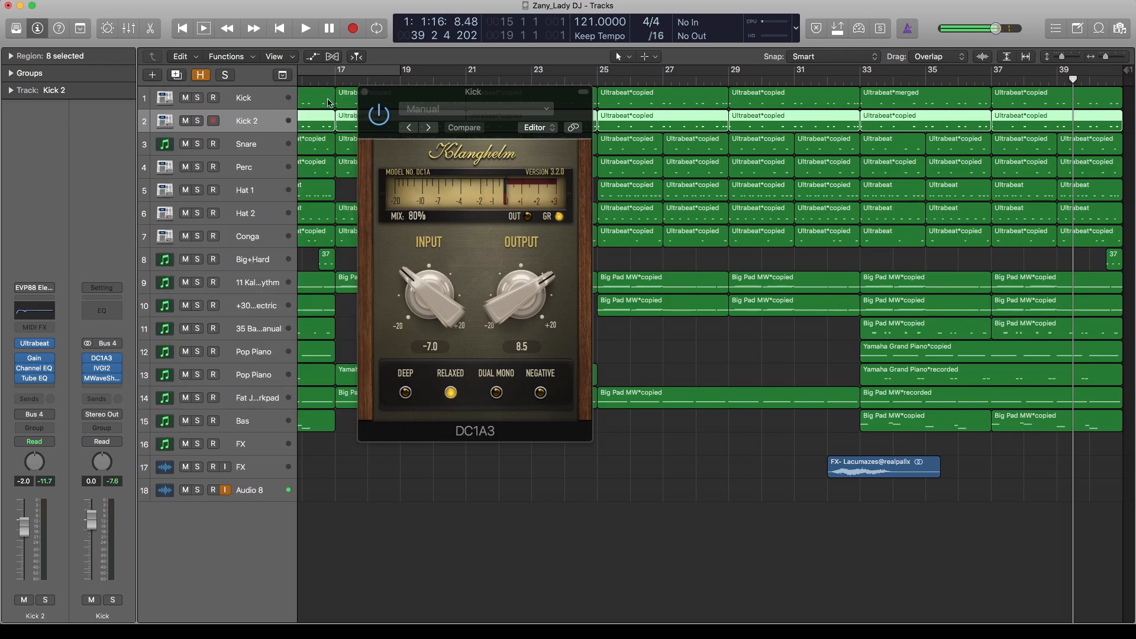
click(363, 92)
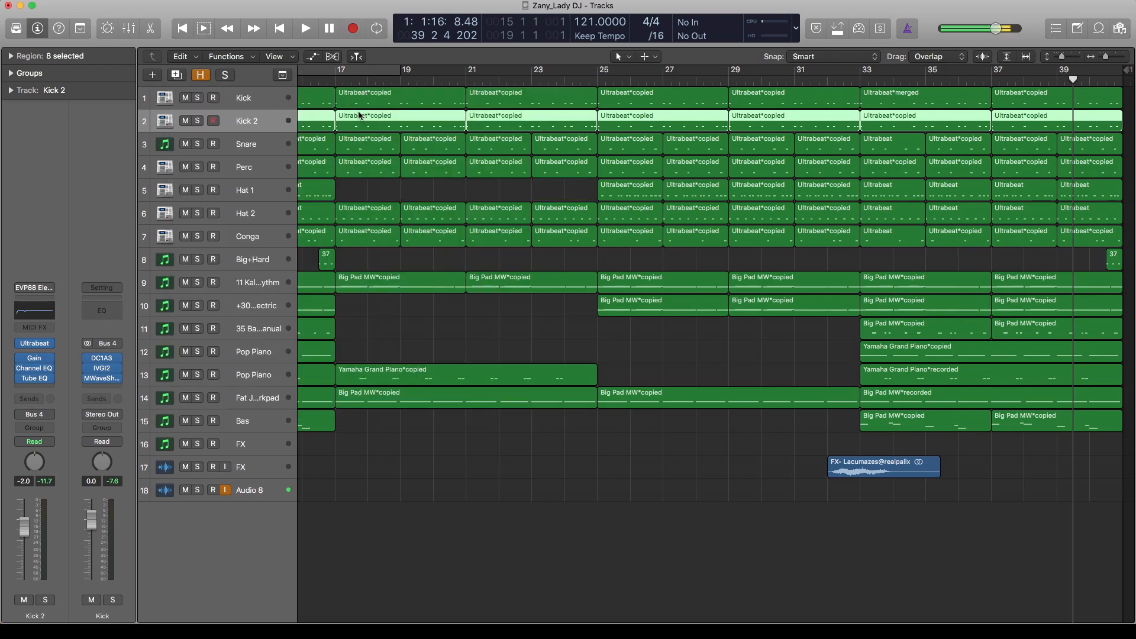
Step: Solo the Kick and Kick 2 tracks and bypass every effect plug-in on both tracks and their shared bus
drag(199, 98, 199, 122)
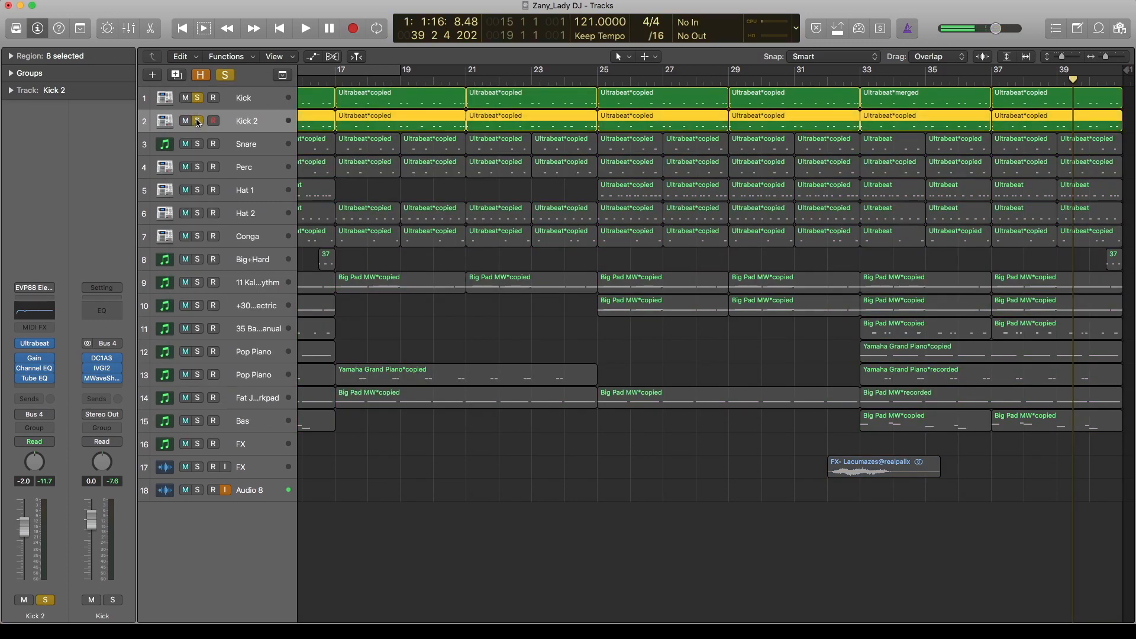
click(258, 101)
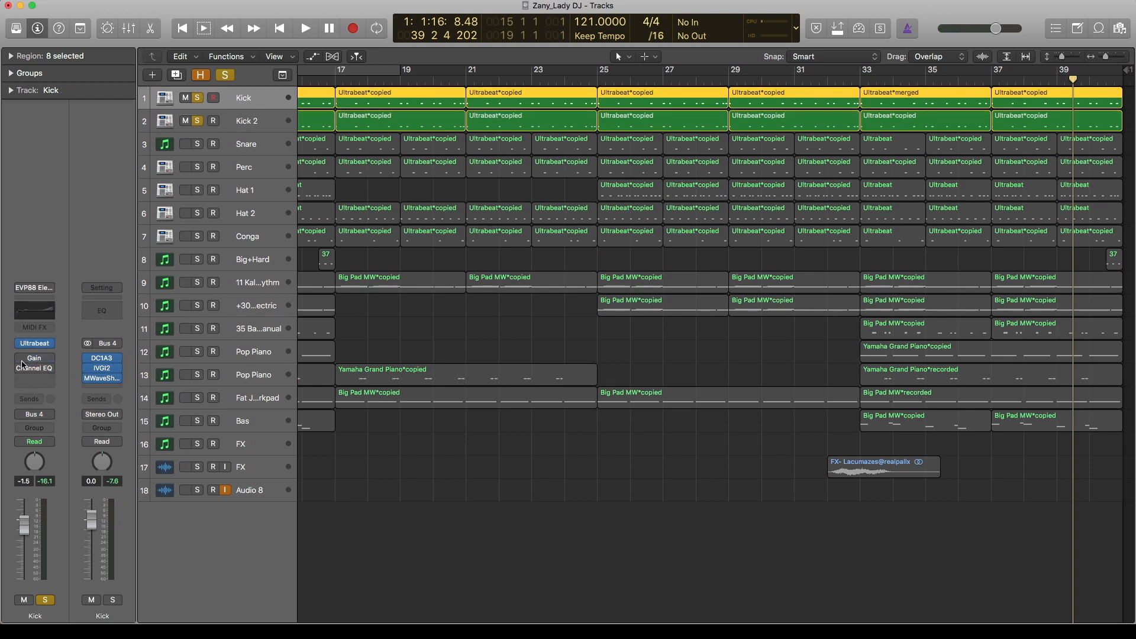
drag(88, 379, 89, 358)
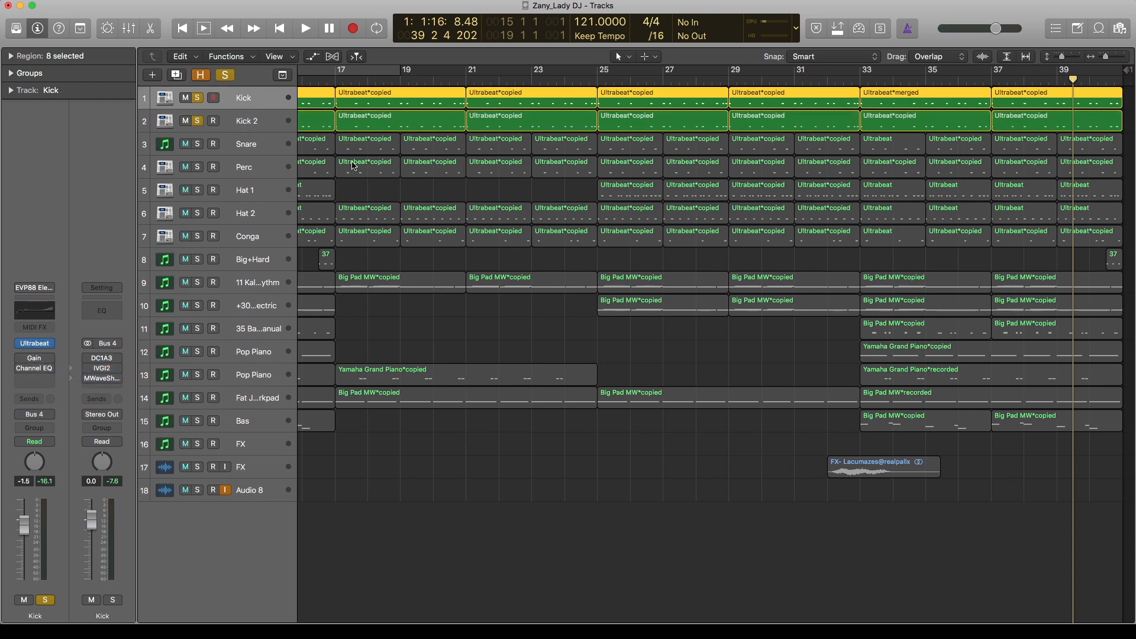
click(247, 121)
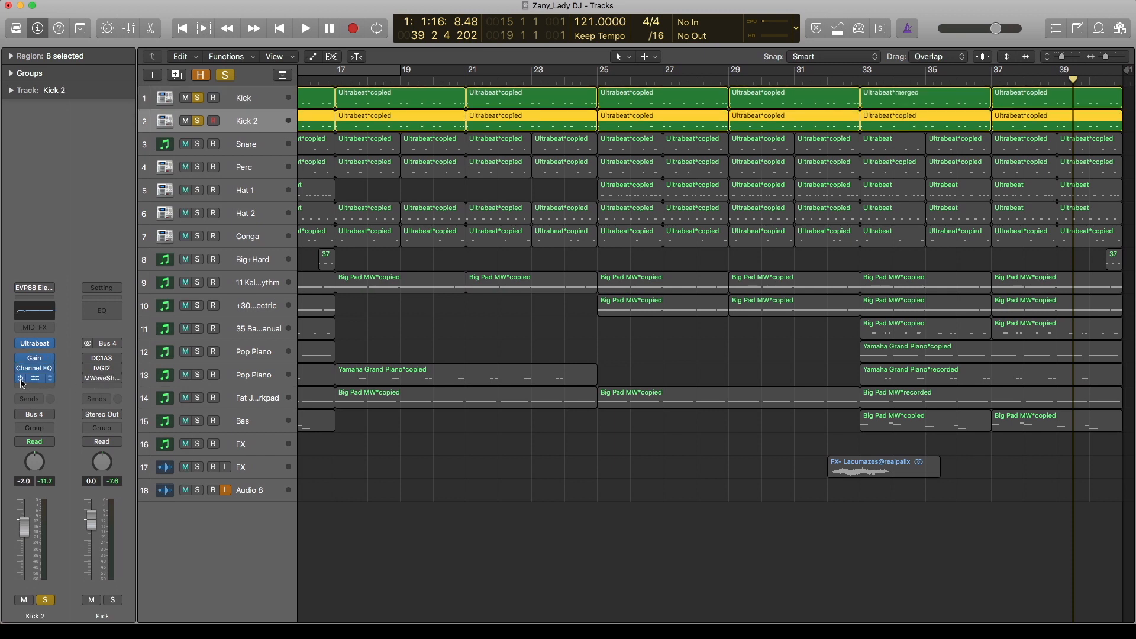
drag(21, 382, 24, 354)
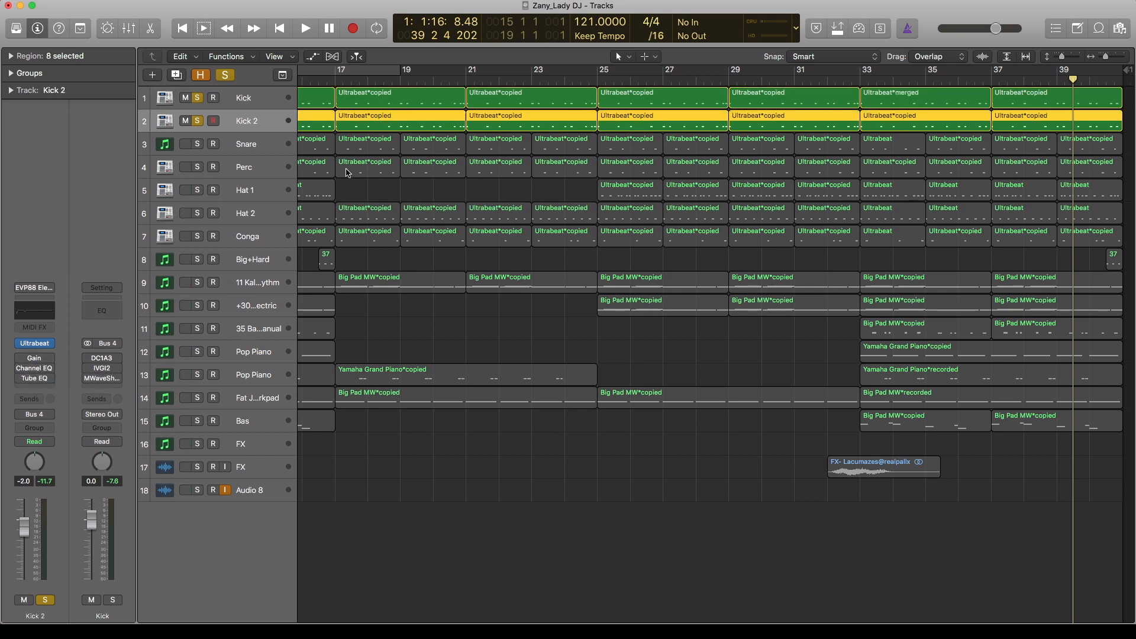
Step: Set a cycle range from bar 9 to bar 13 and play the soloed kicks without effects
key(Return)
drag(567, 73, 697, 72)
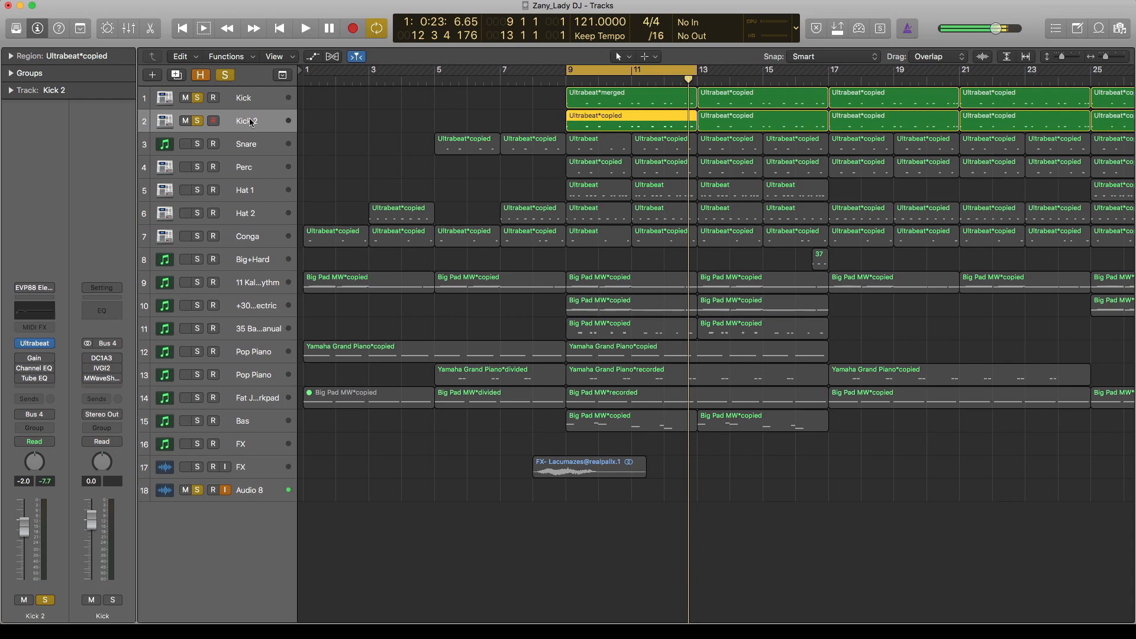
key(space)
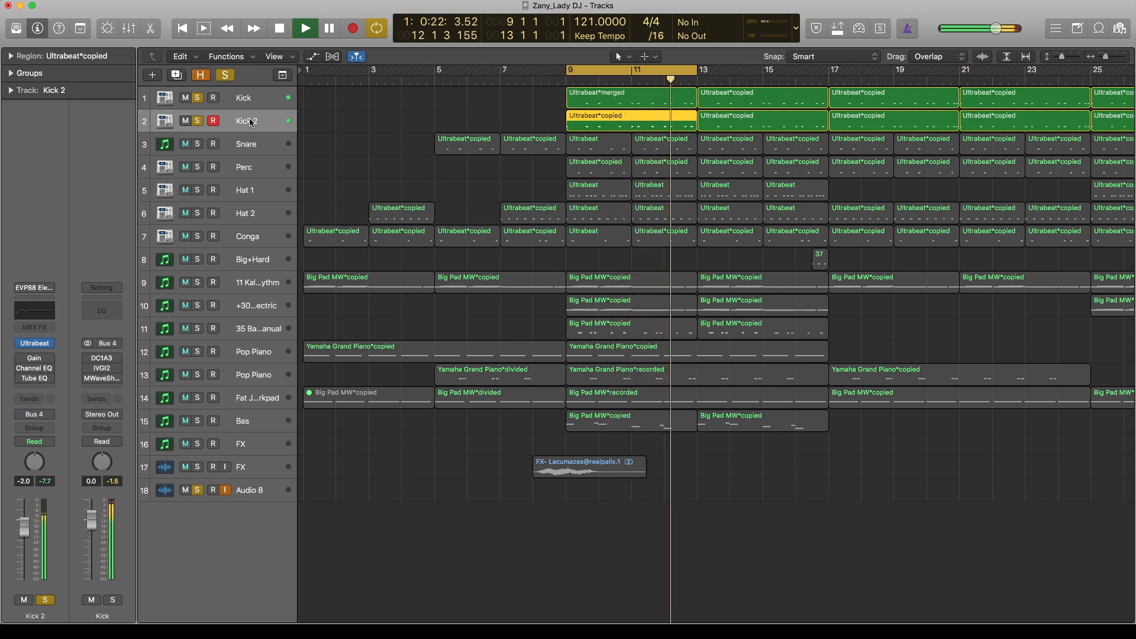
key(space)
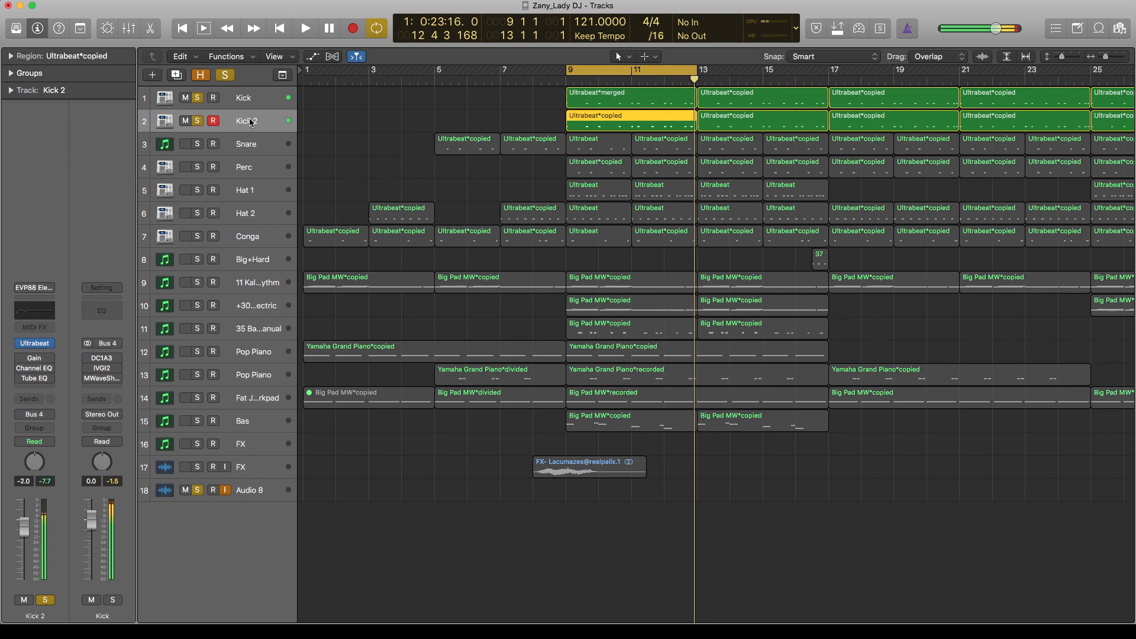
Step: Re-enable all effect plug-ins on Kick, Kick 2 and their shared bus, and play the cycle range with the processing on
key(Up)
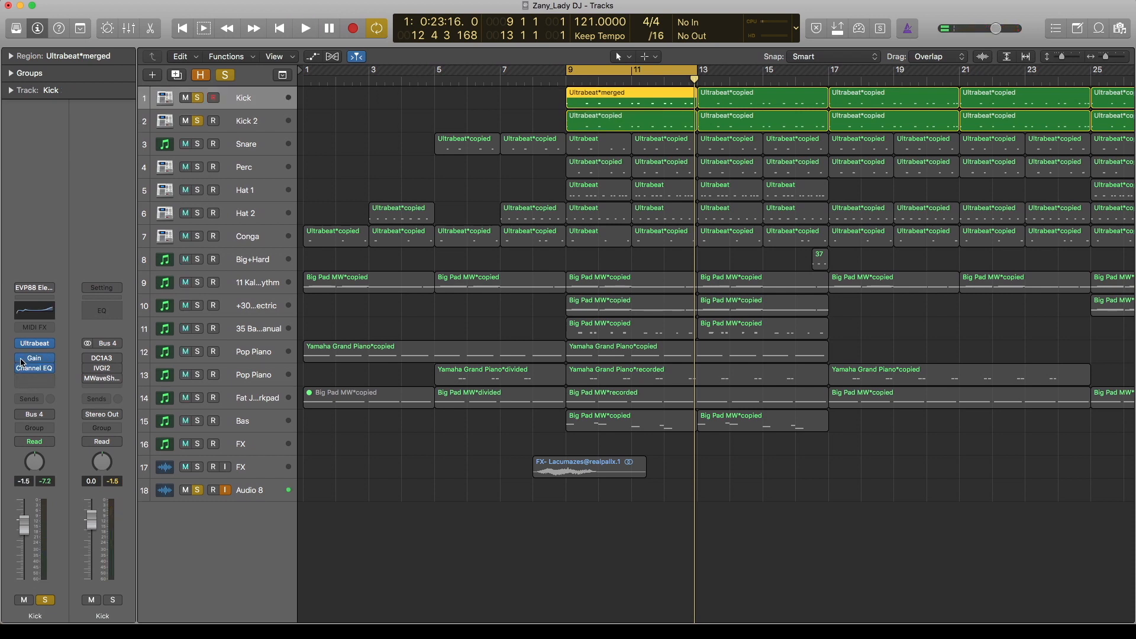
click(255, 122)
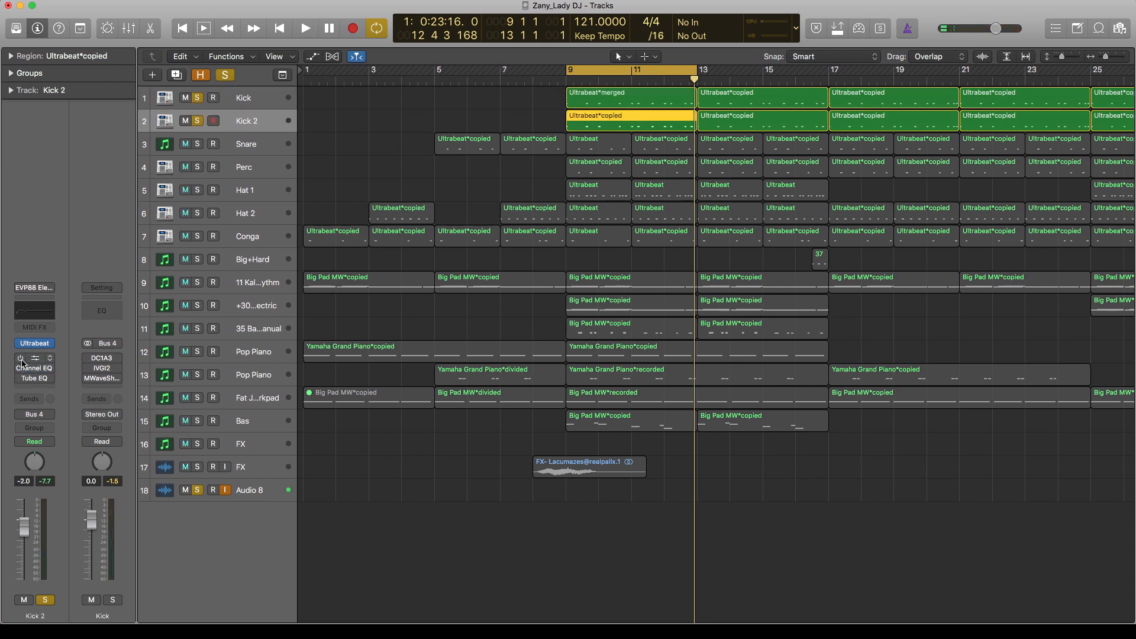
drag(21, 360, 22, 379)
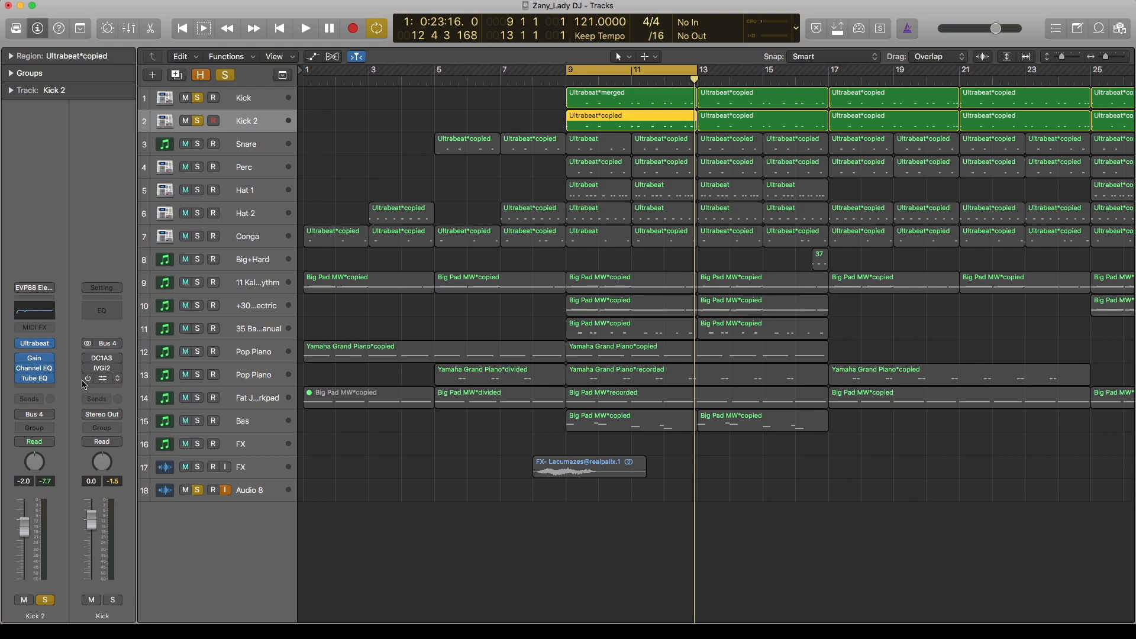
drag(87, 382, 87, 358)
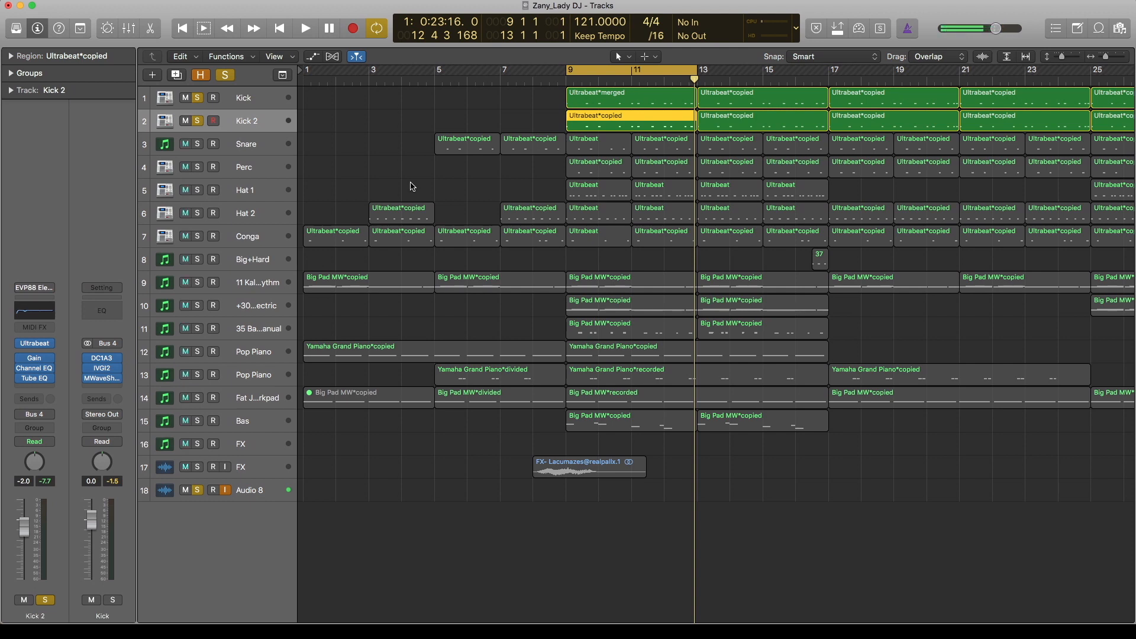
key(space)
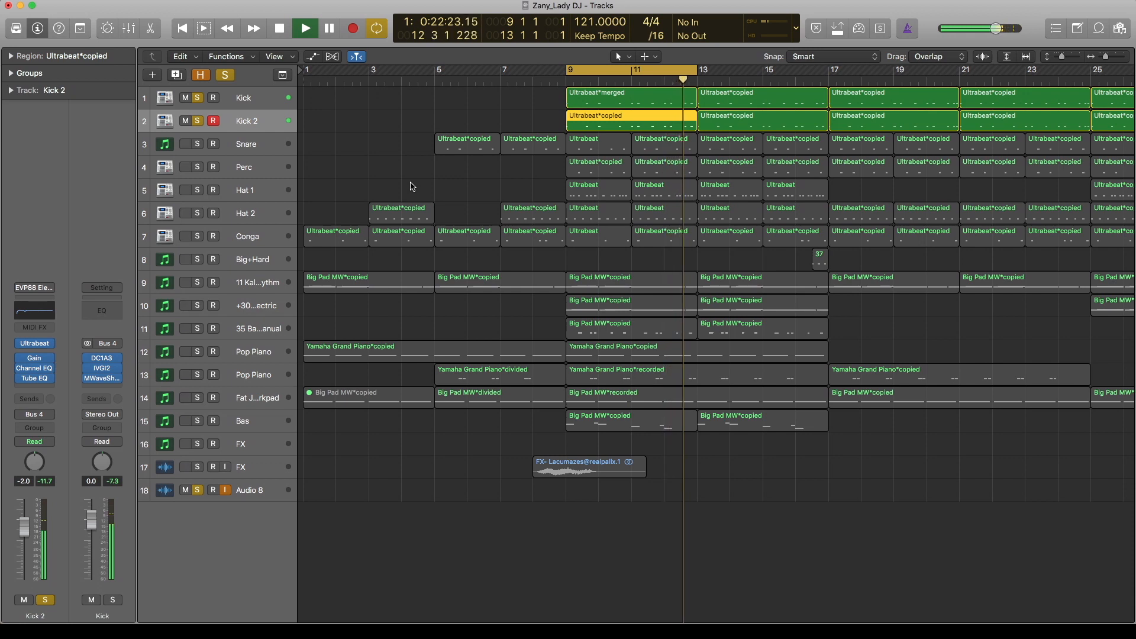
key(space)
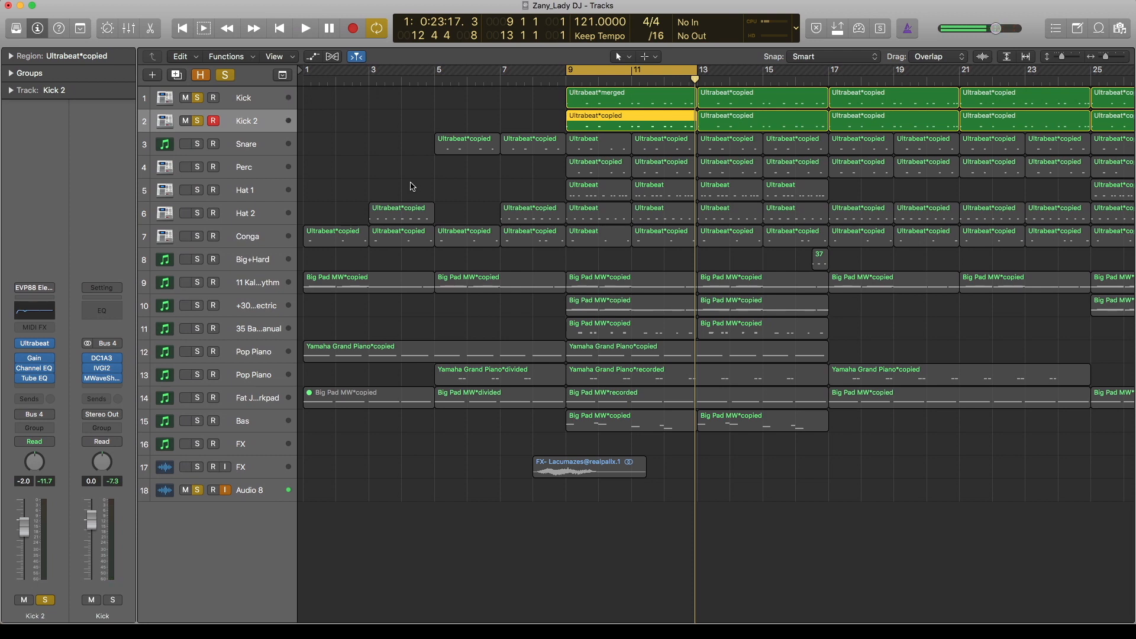
Step: Examine the Channel EQ settings on the Snare track, close the plug-in window and solo Snare alongside the kicks
click(235, 147)
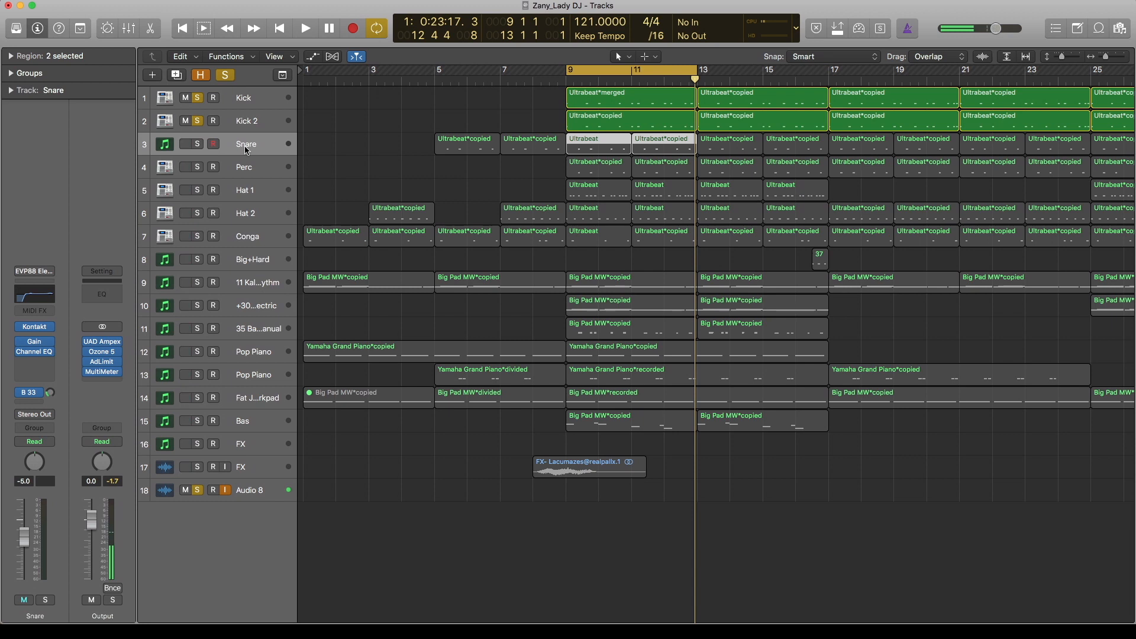
click(34, 353)
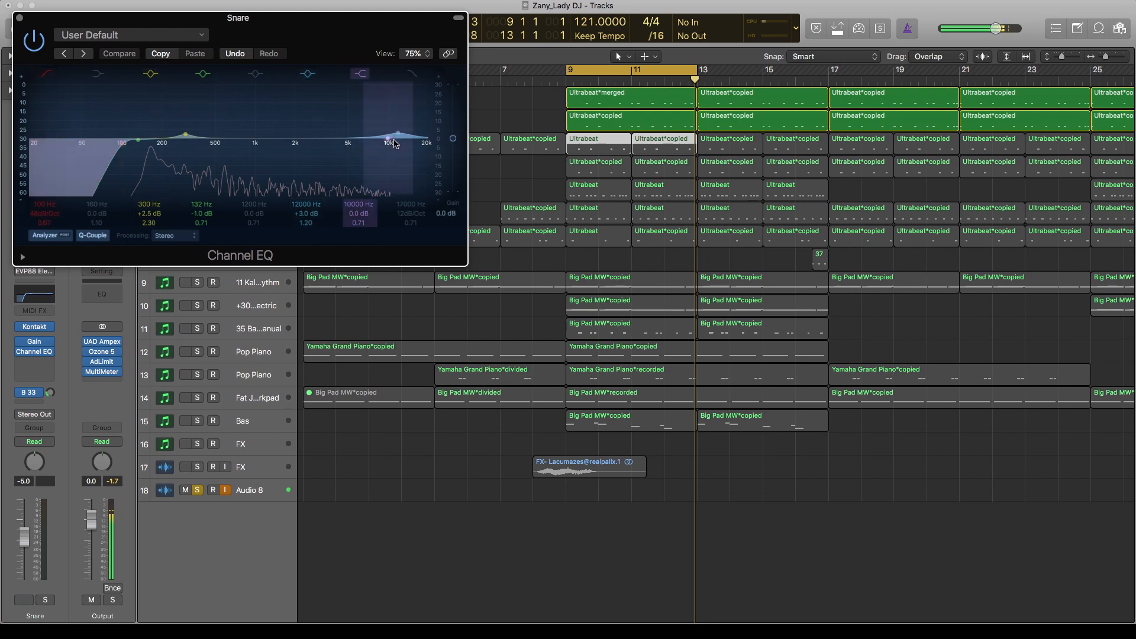
click(20, 18)
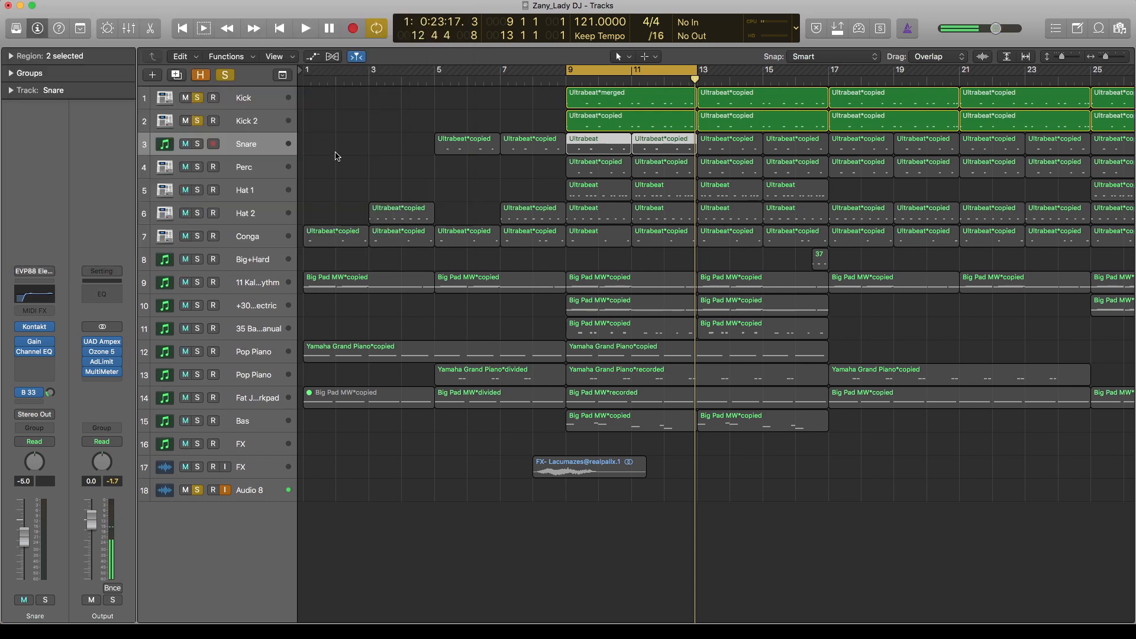
click(197, 145)
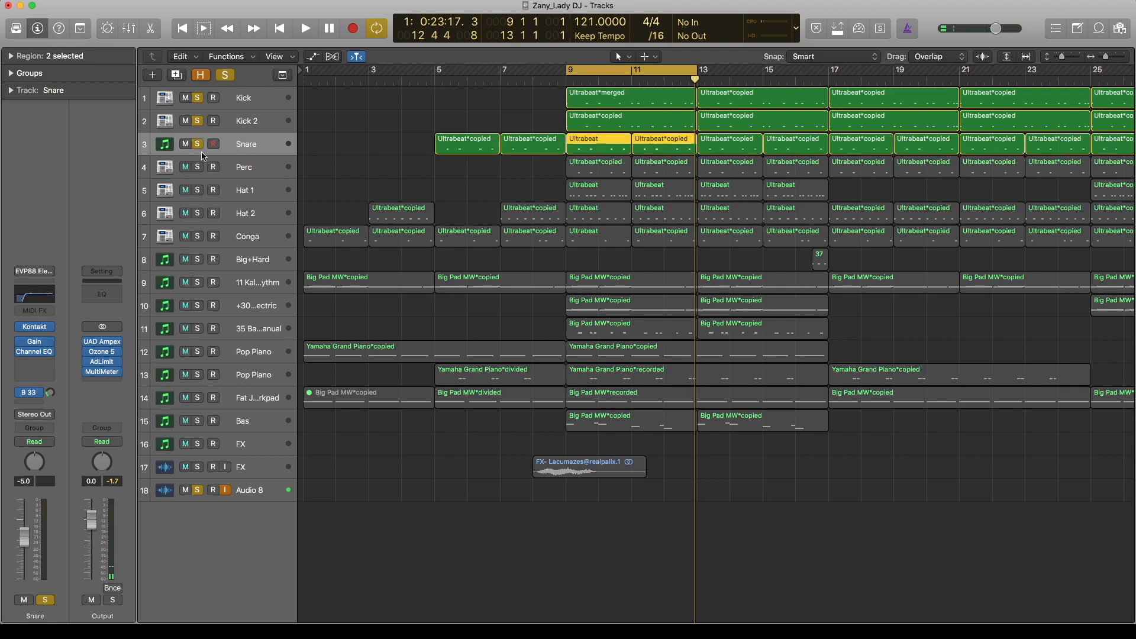
Step: Solo the Perc track as well and examine its Channel EQ and IVGI2 settings, closing both plug-in windows
click(252, 170)
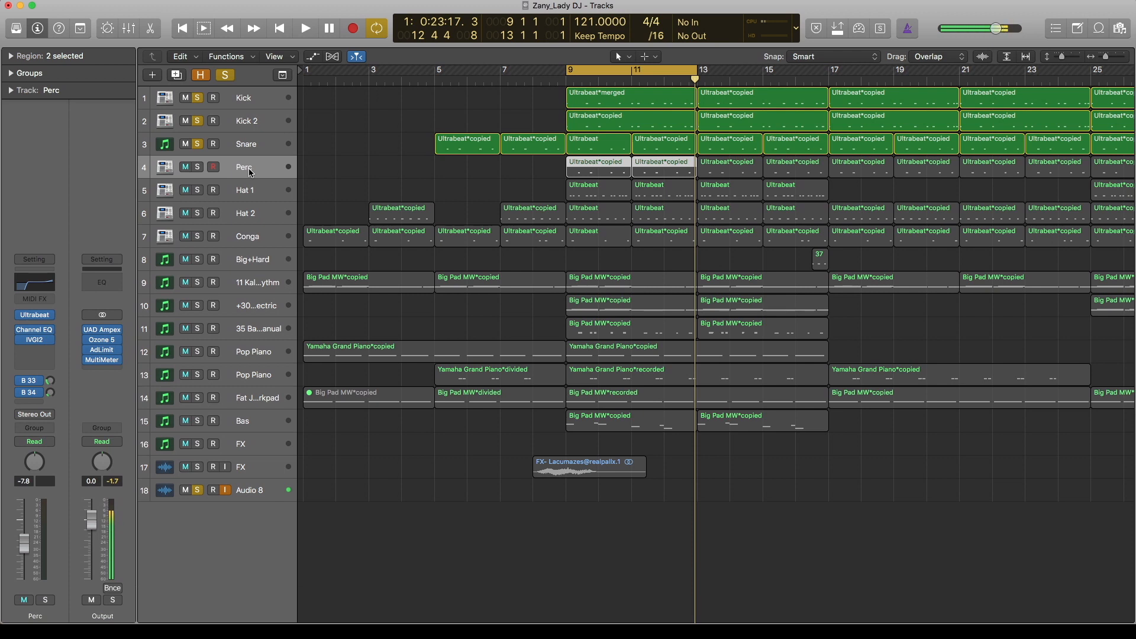
click(197, 168)
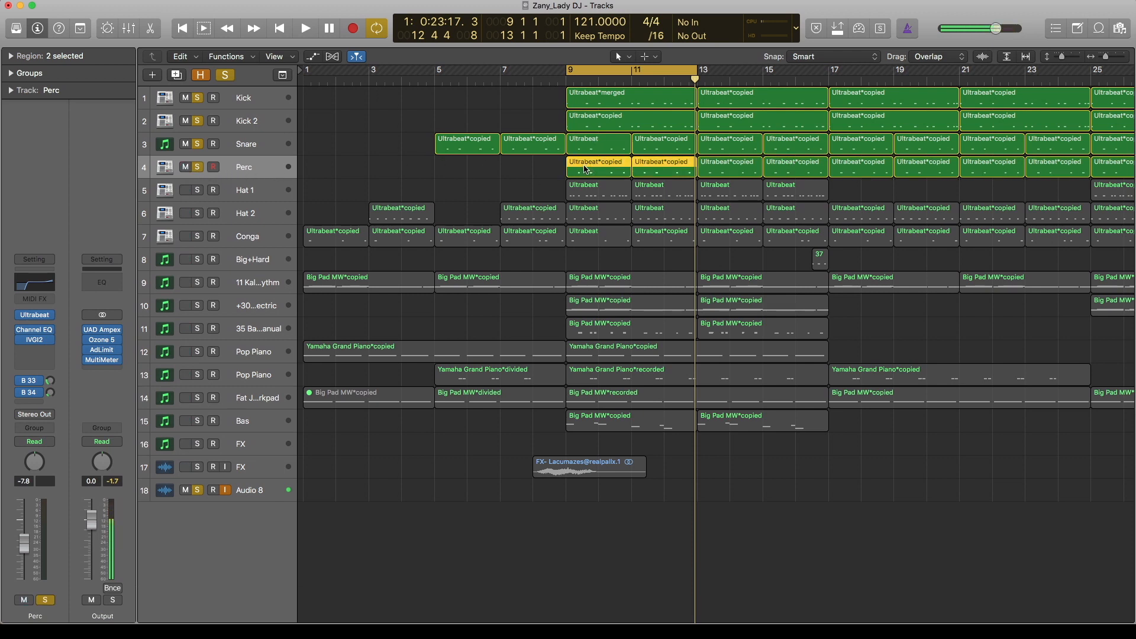
click(29, 333)
click(117, 173)
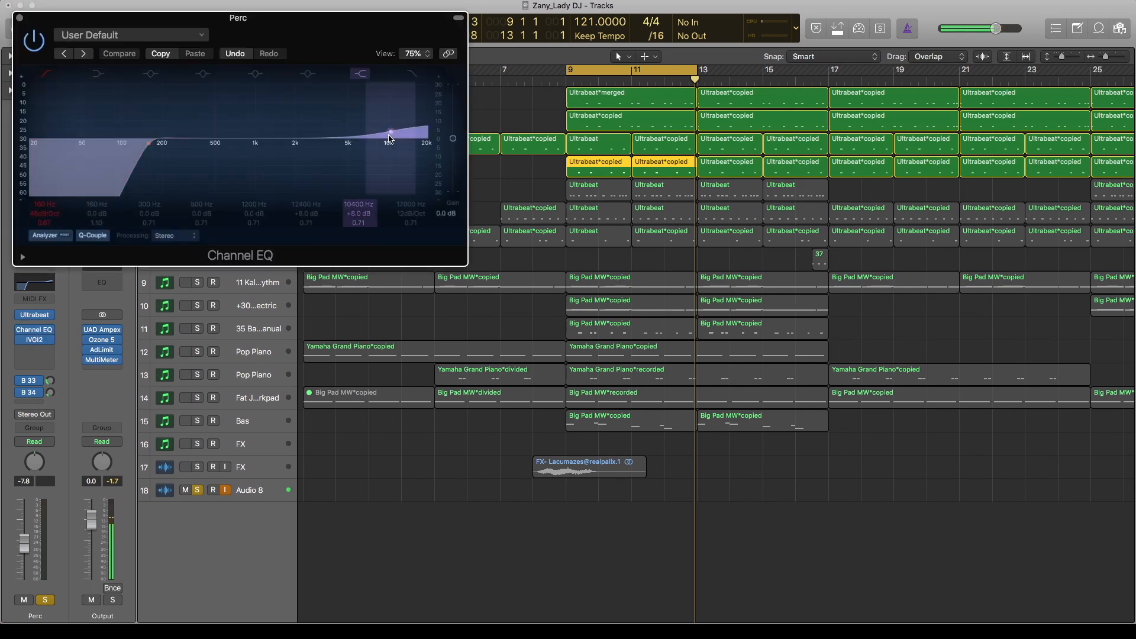
click(20, 19)
click(34, 341)
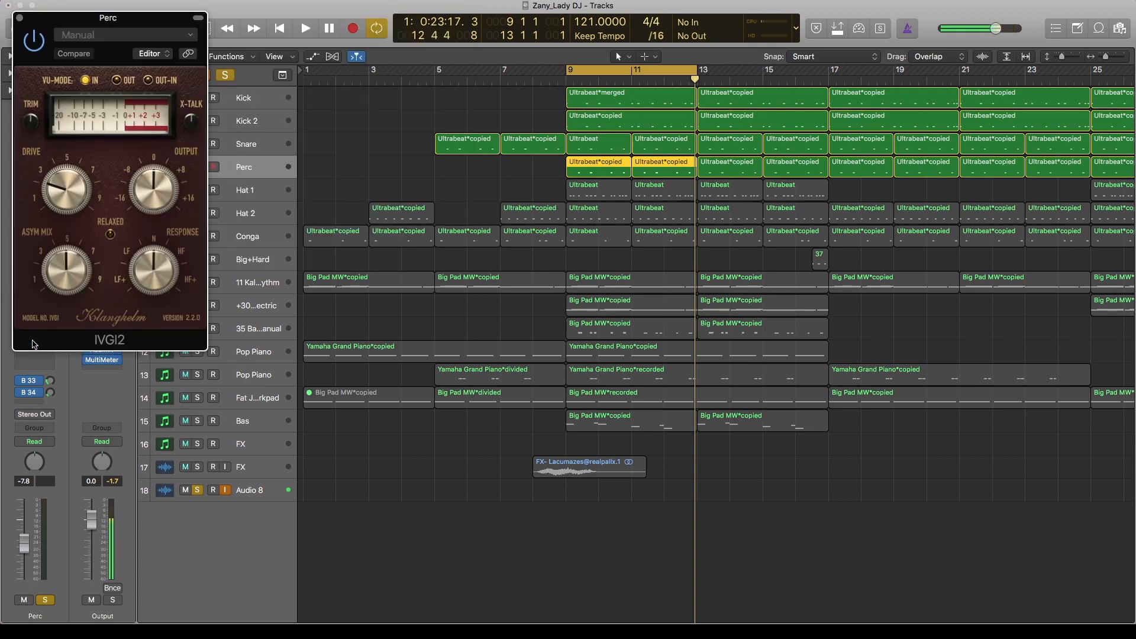
drag(144, 20, 353, 32)
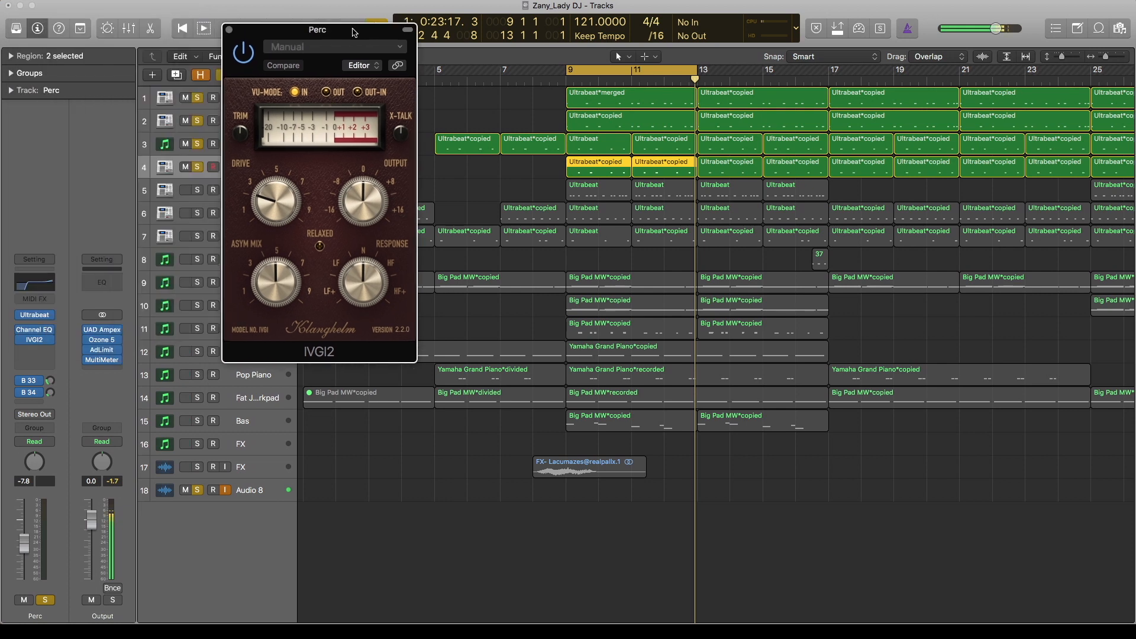
click(230, 30)
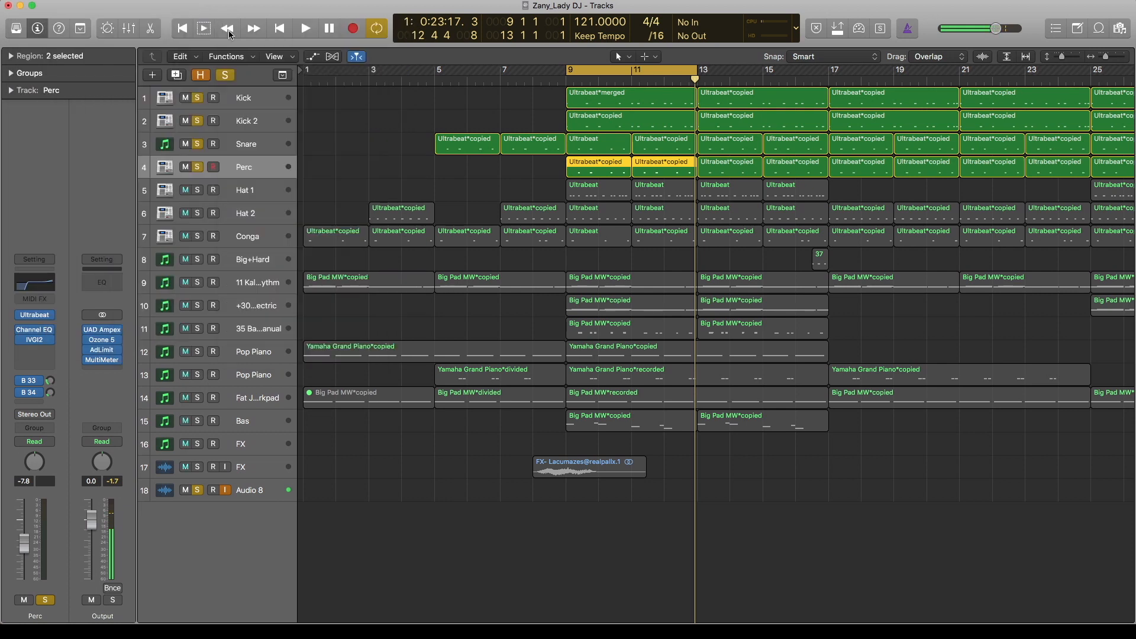
Step: Take the Kick 2 and Kick tracks out of solo, keeping Snare and Perc soloed
click(197, 121)
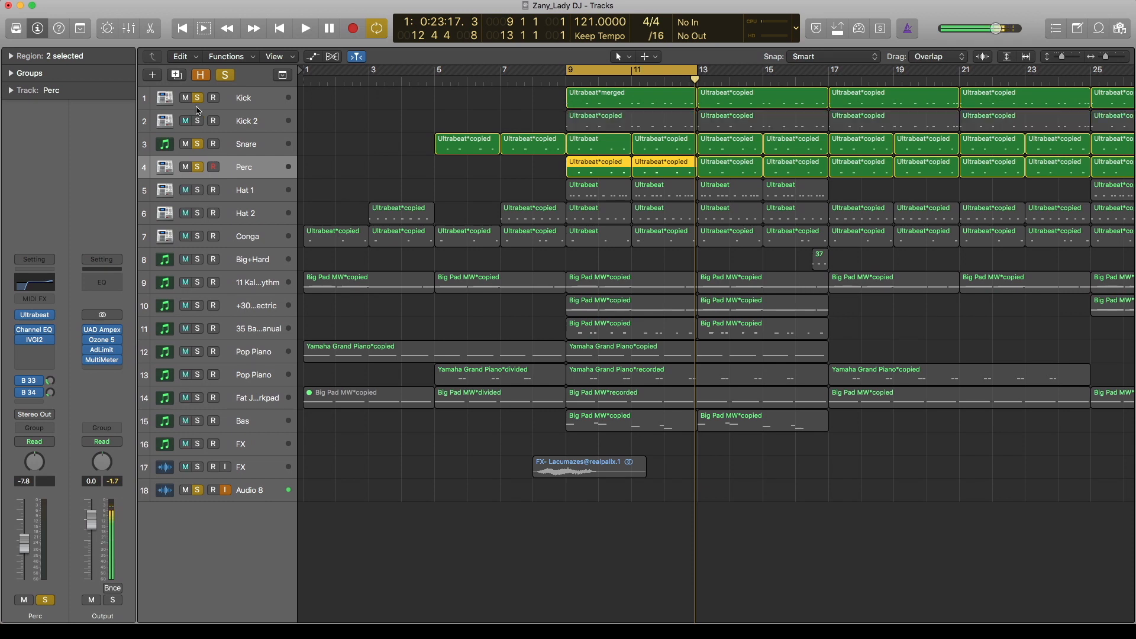
click(197, 98)
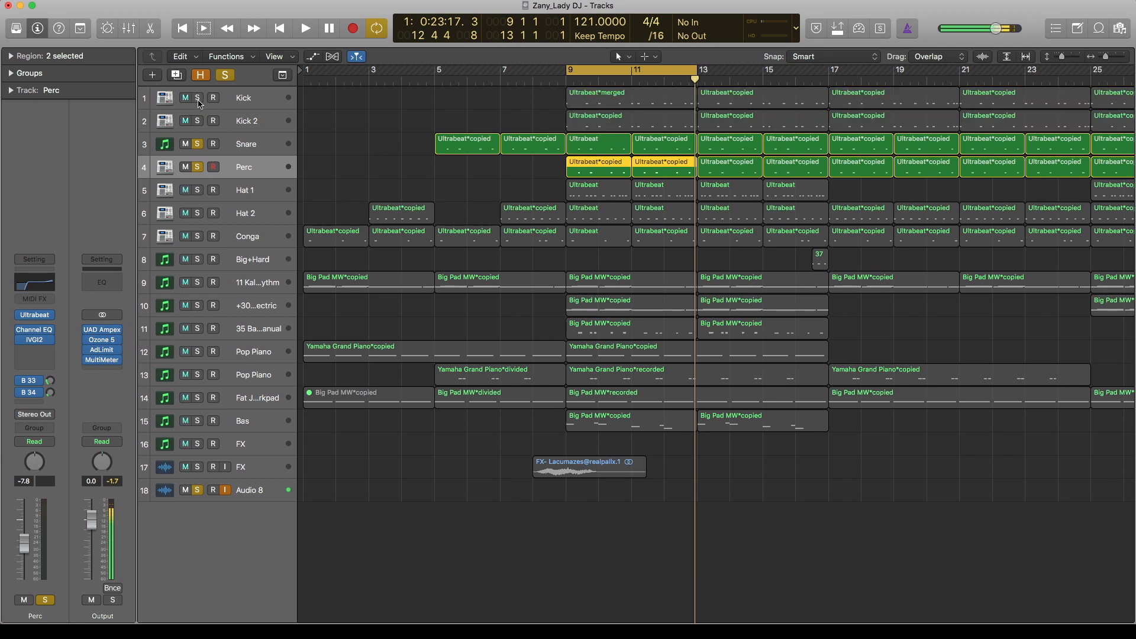
Step: Bypass the Channel EQ and IVGI2 on the Perc track and play the soloed Snare and Perc within the cycle range
click(251, 147)
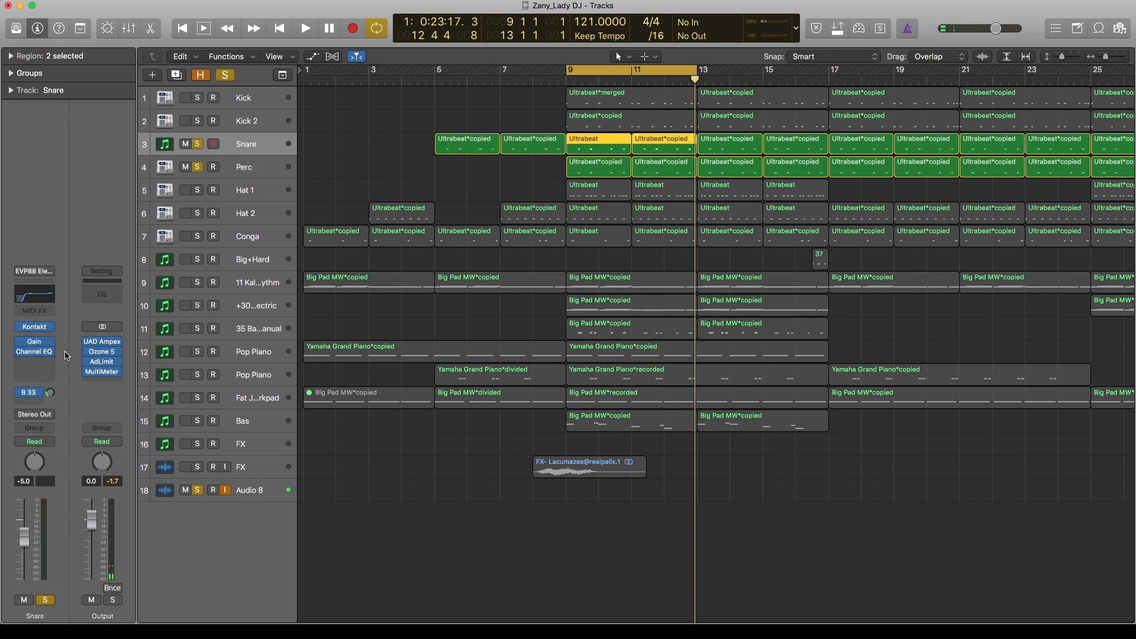
mouse_move(45, 352)
click(252, 167)
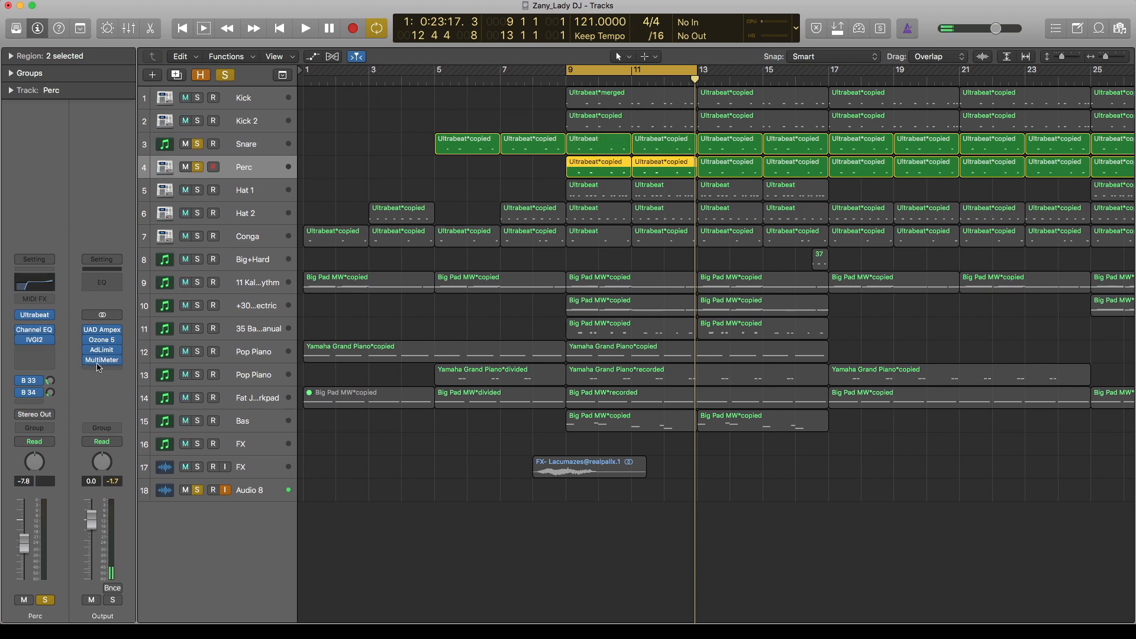
click(19, 340)
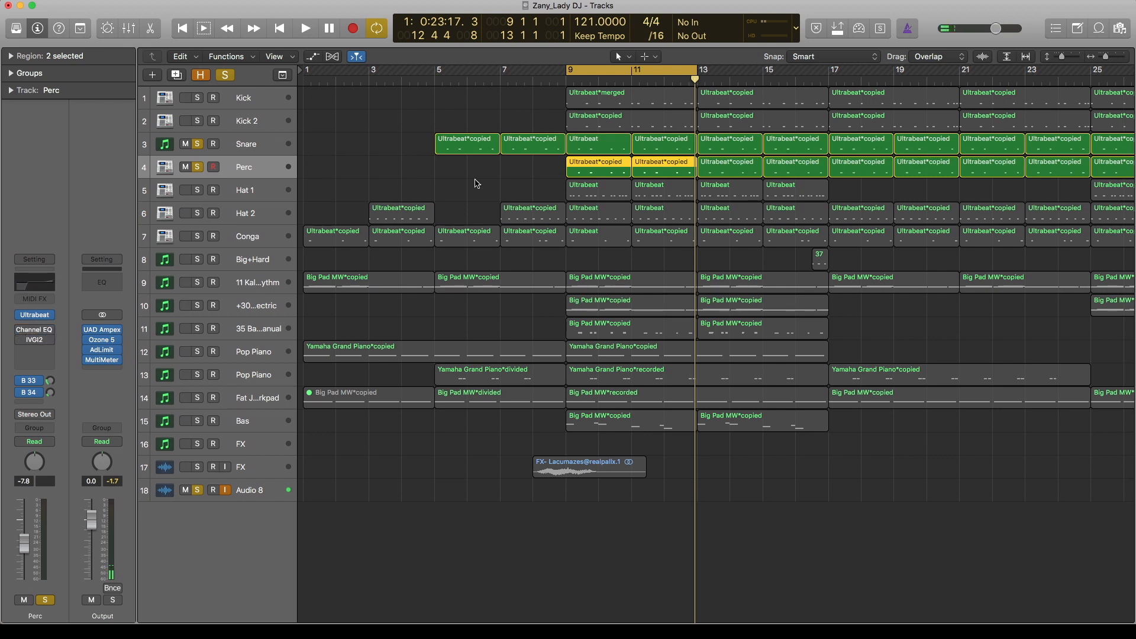
key(space)
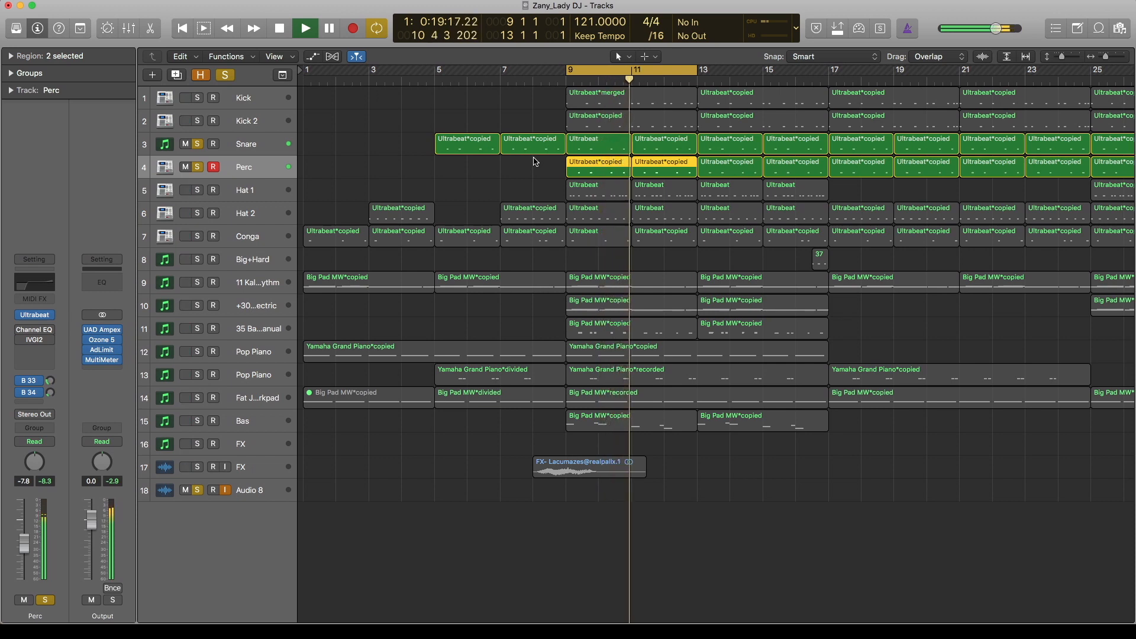
key(space)
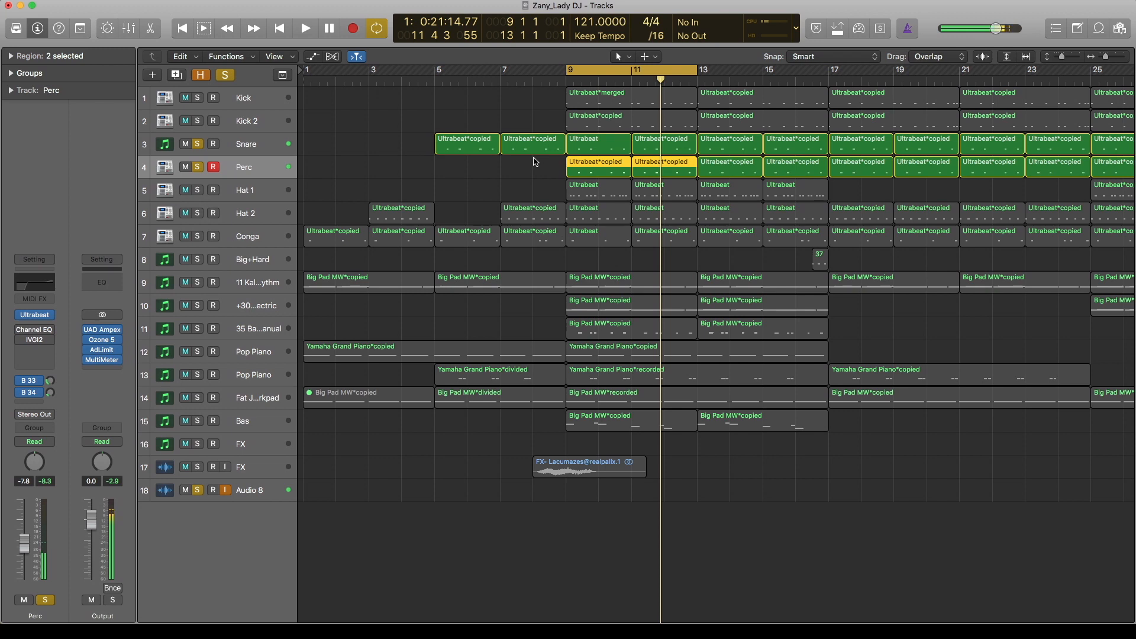
Step: Re-enable the Channel EQ and IVGI2 on Perc and play the soloed Snare and Perc with their effects on
click(20, 329)
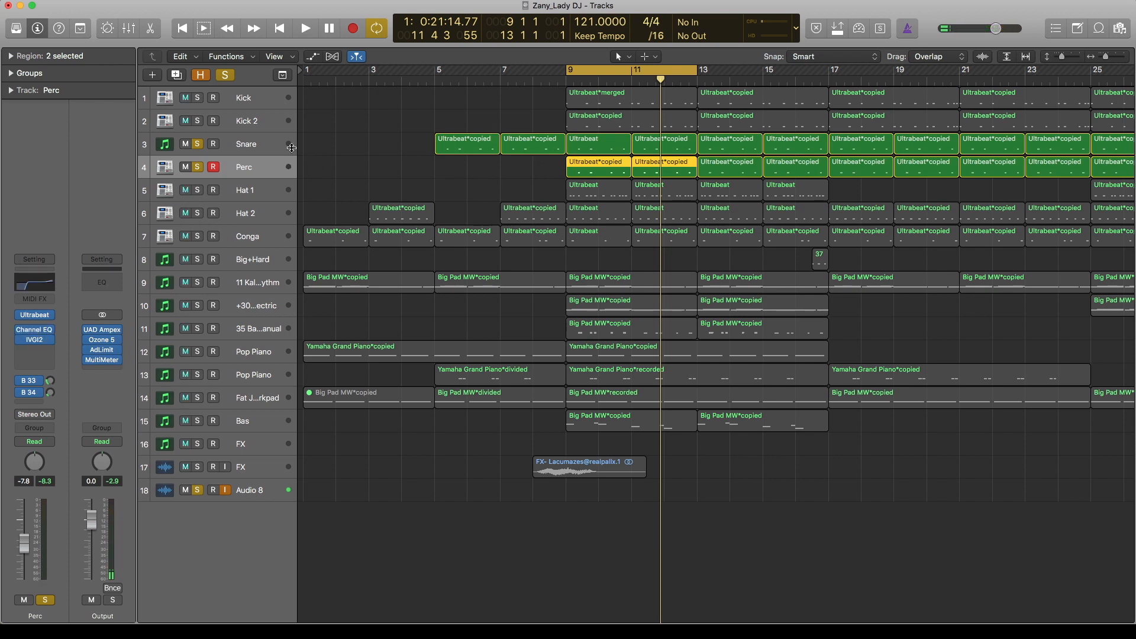
key(Up)
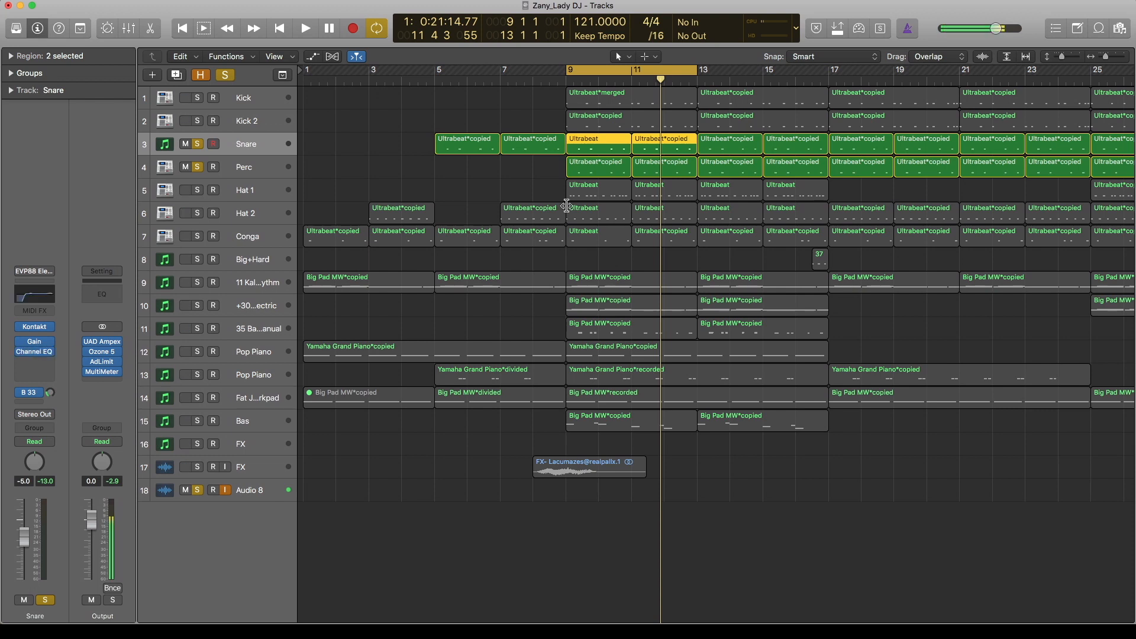
key(space)
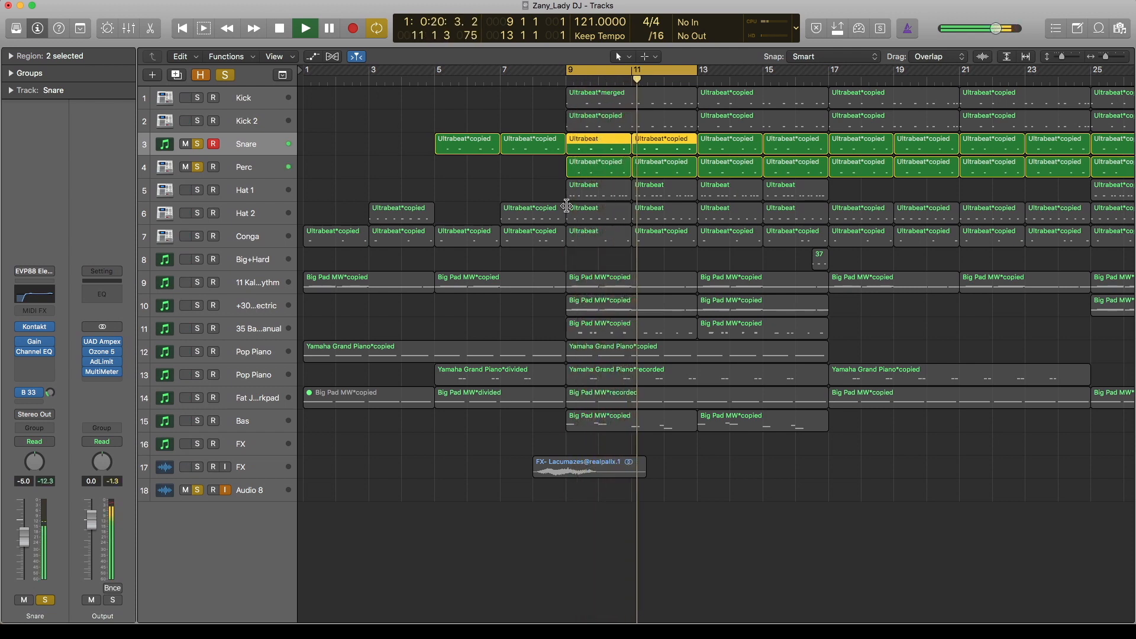
key(space)
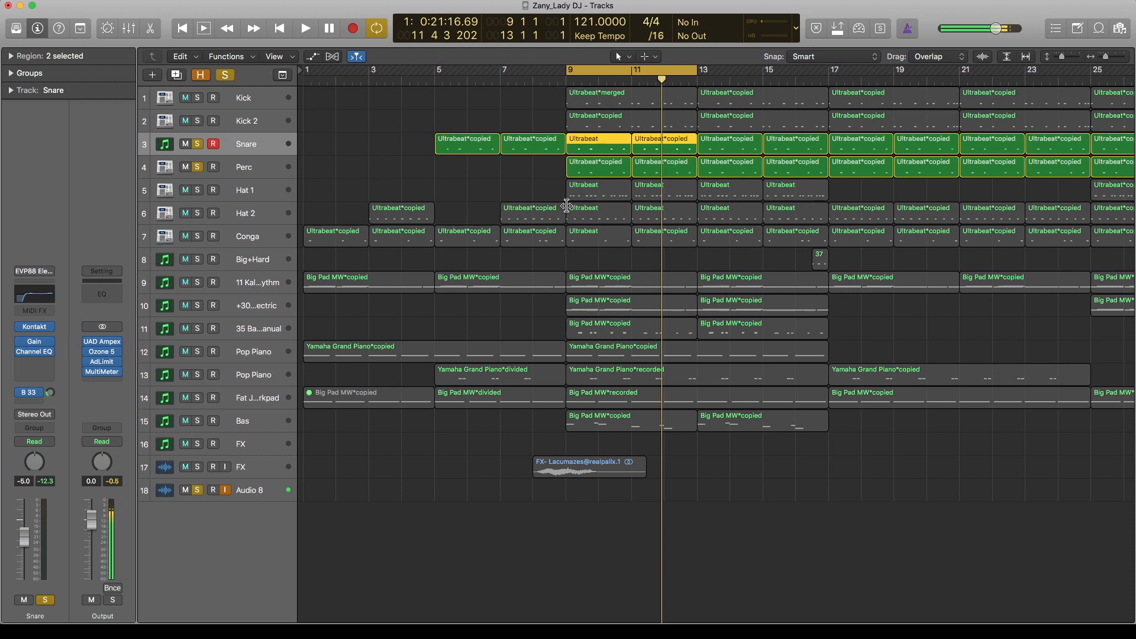
Step: Solo only the Hat 1 and Hat 2 tracks, removing Snare and Perc from solo
click(249, 194)
alt+click(197, 190)
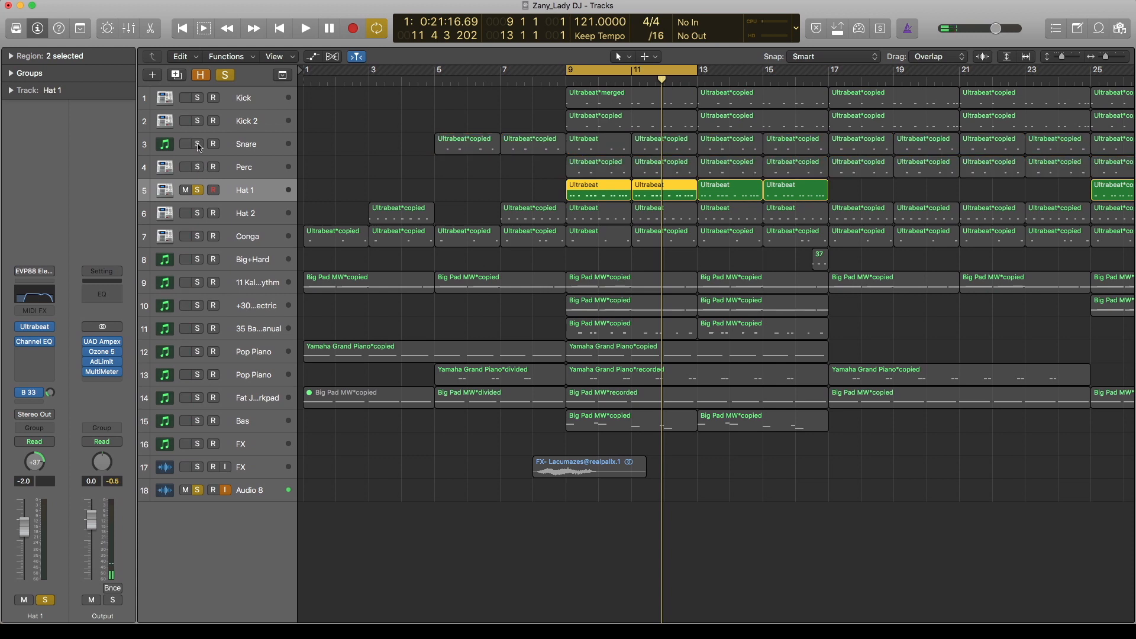
click(197, 215)
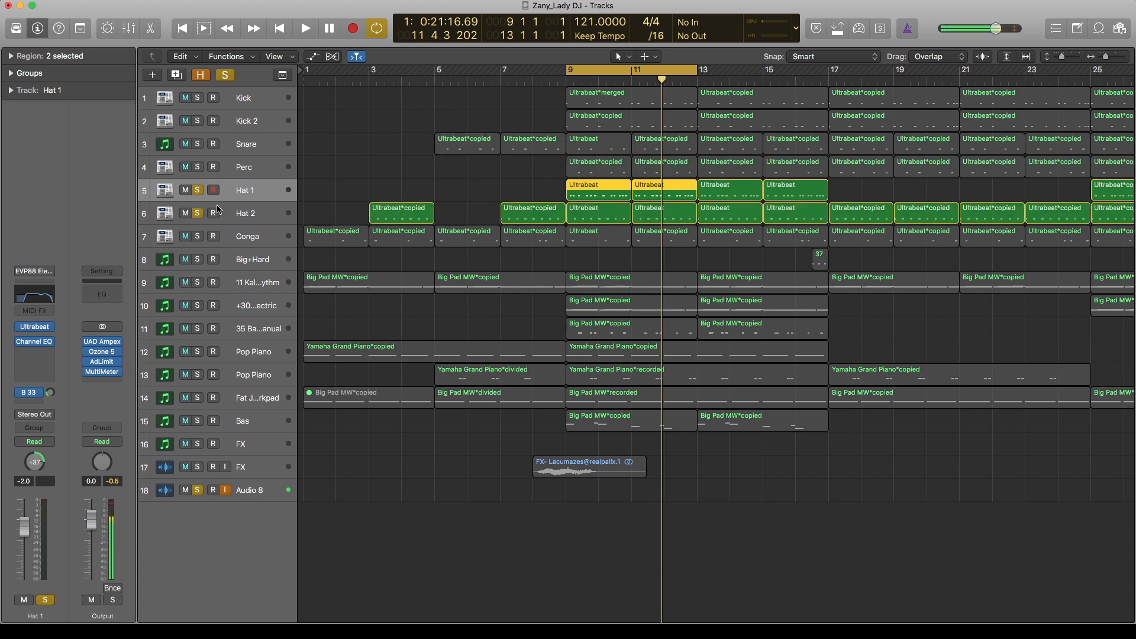
Step: Examine the Channel EQ settings on Hat 2 and on Hat 1, closing each plug-in window
click(243, 218)
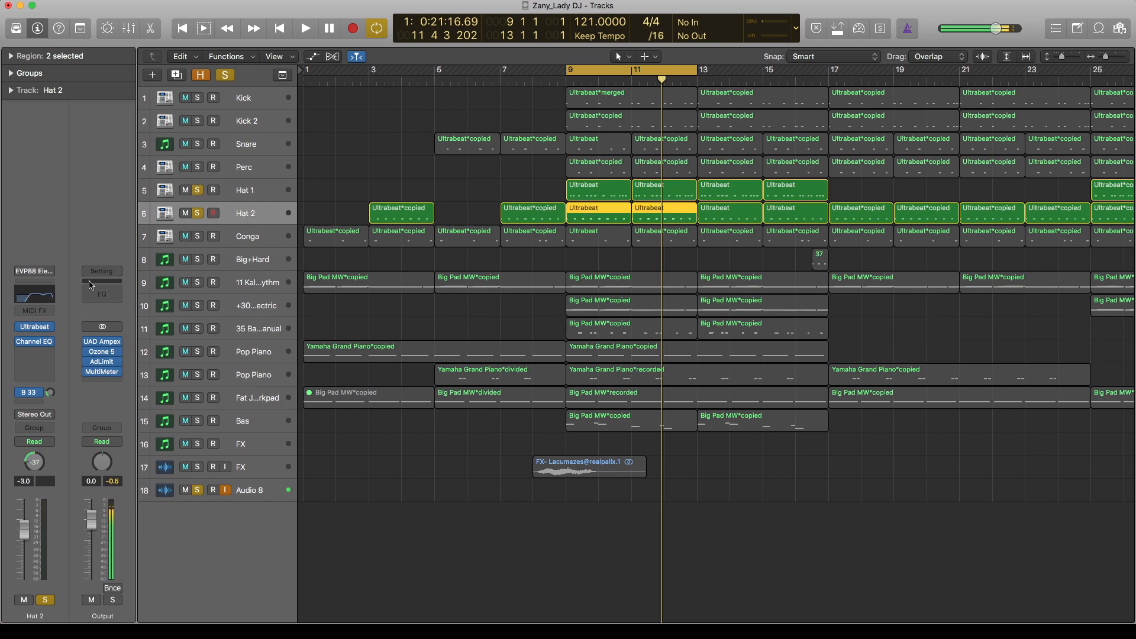
click(35, 341)
click(36, 342)
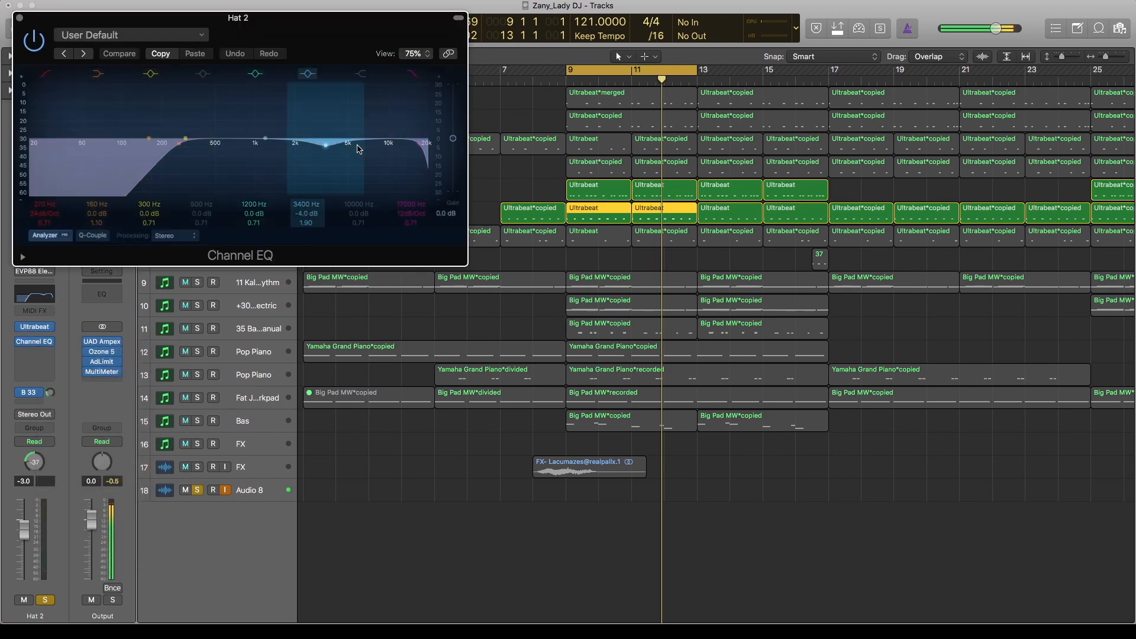
click(19, 17)
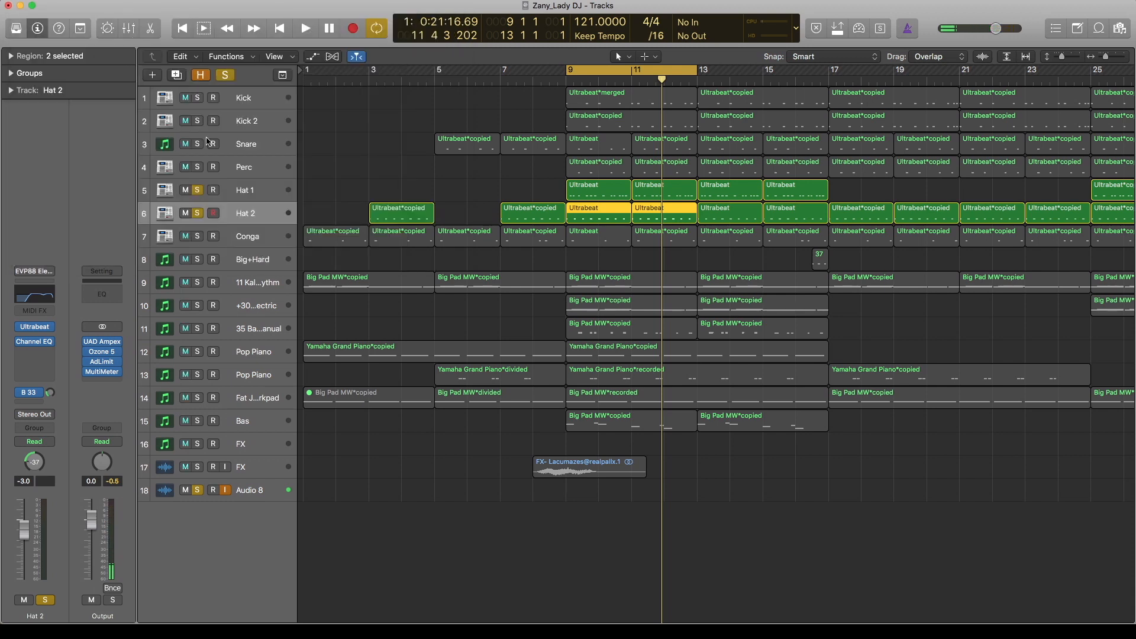
click(254, 197)
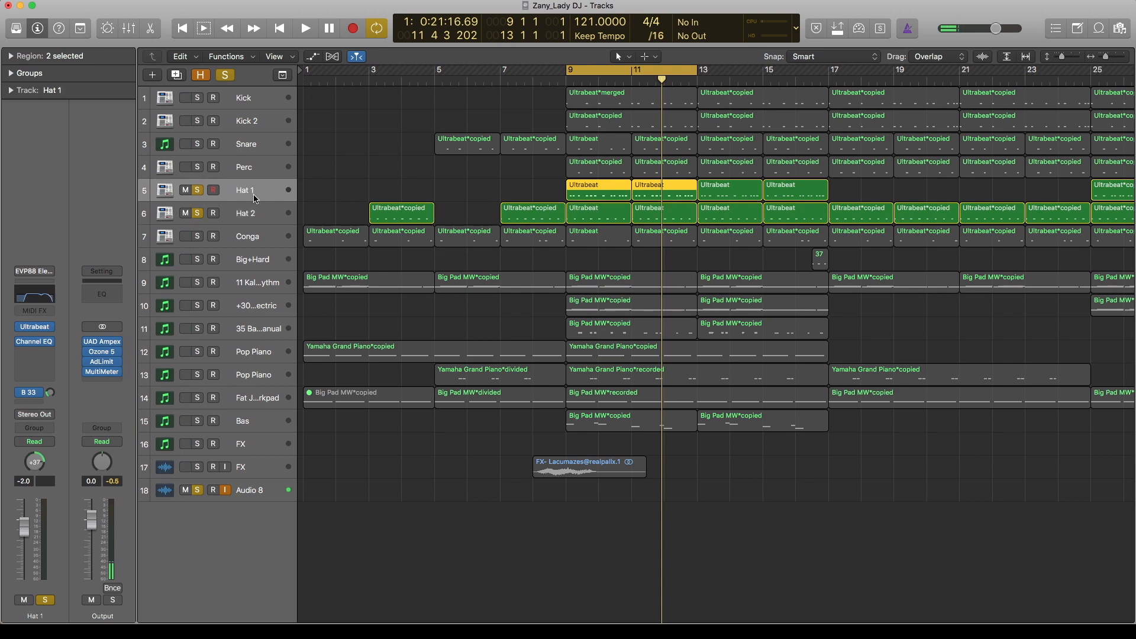
click(35, 345)
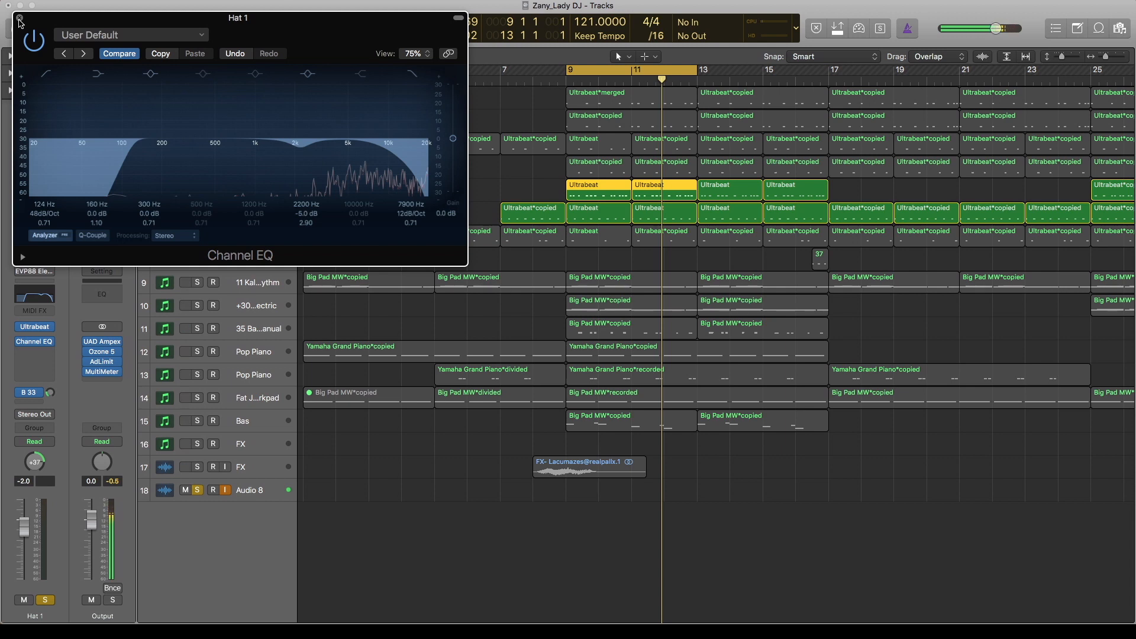
click(19, 21)
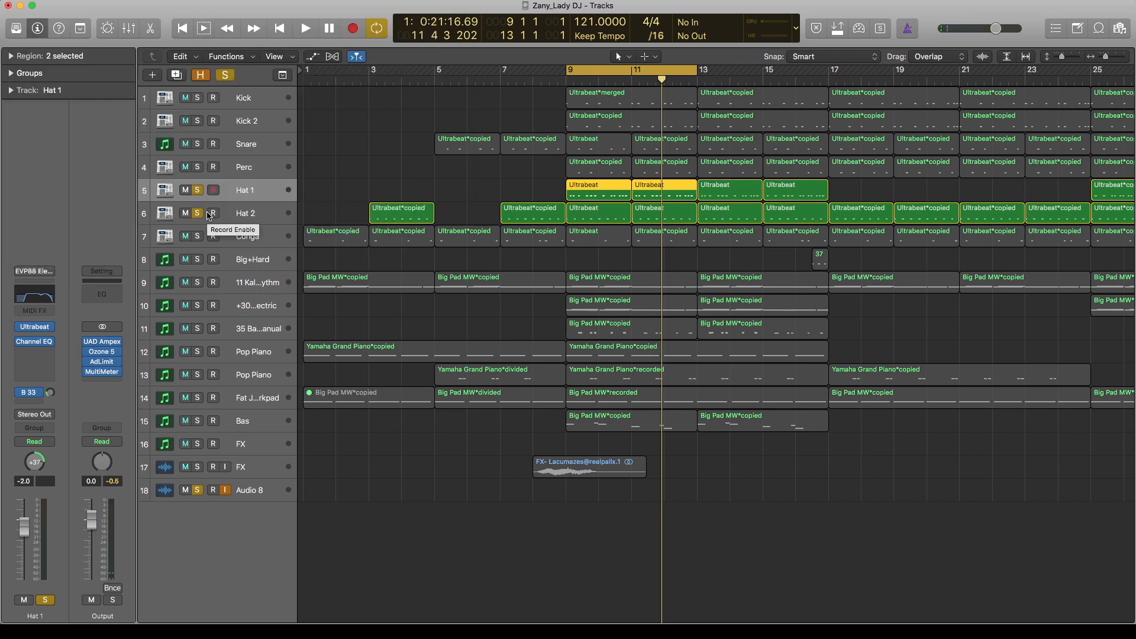
Step: Take Hat 2 out of solo and play Hat 1 alone within the cycle range
click(198, 213)
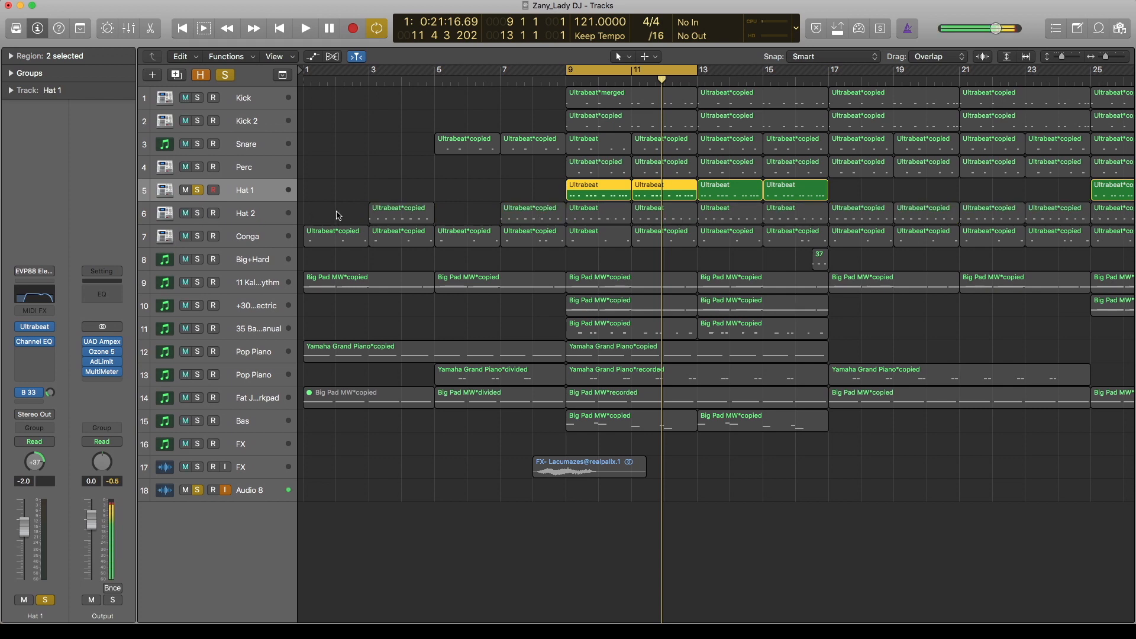
key(space)
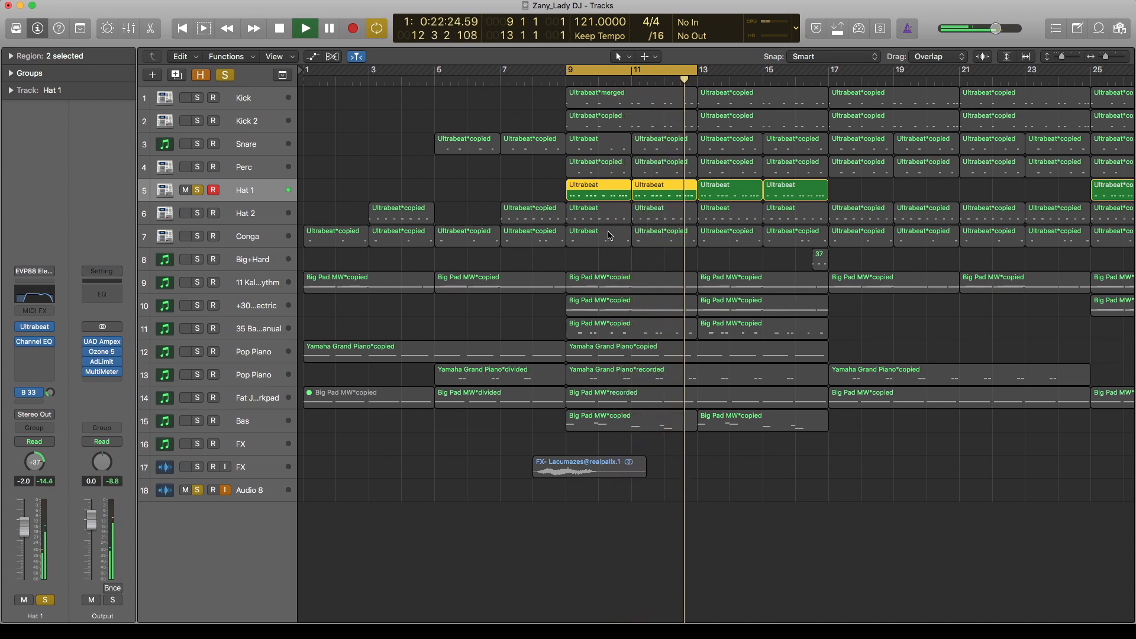
key(space)
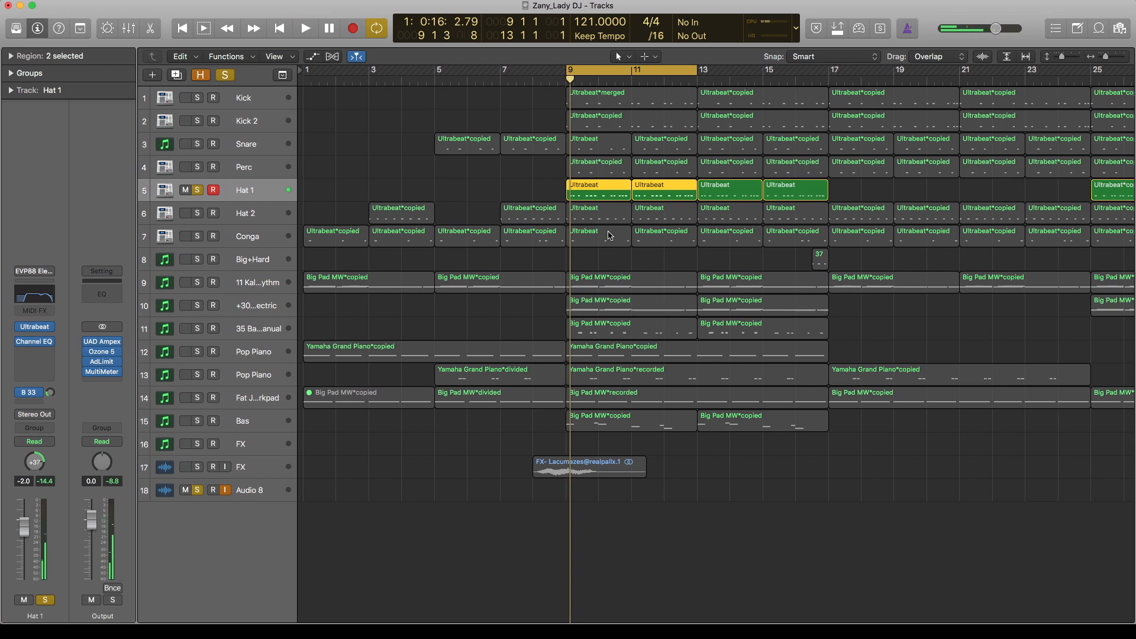
Step: Switch the solo from Hat 1 to Hat 2 and play Hat 2 alone within the cycle range
click(196, 214)
click(197, 190)
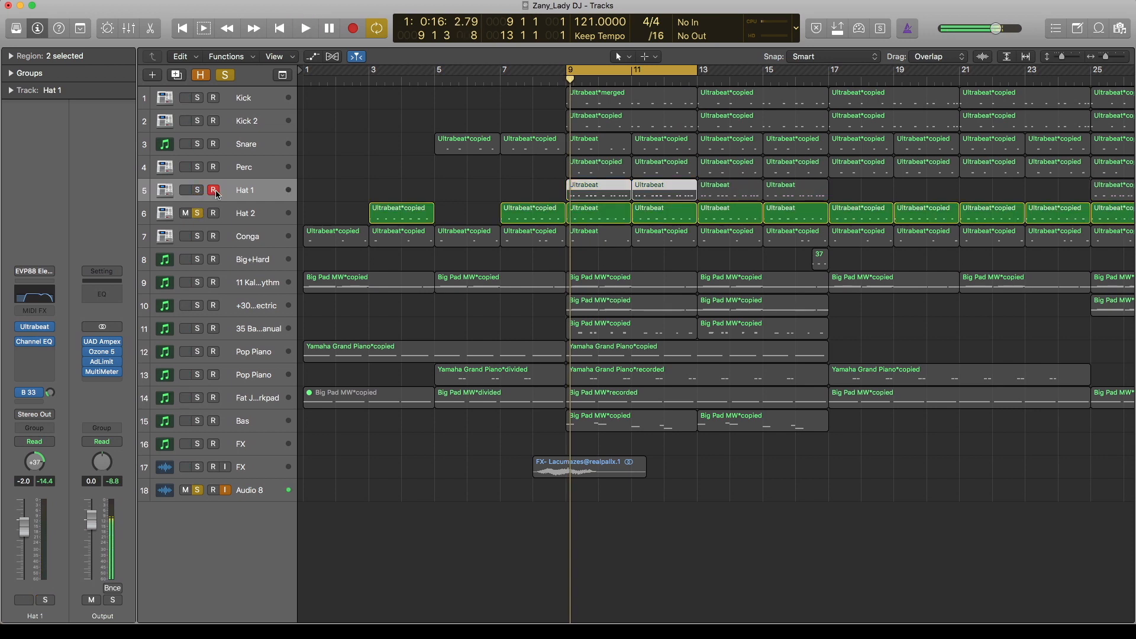
key(space)
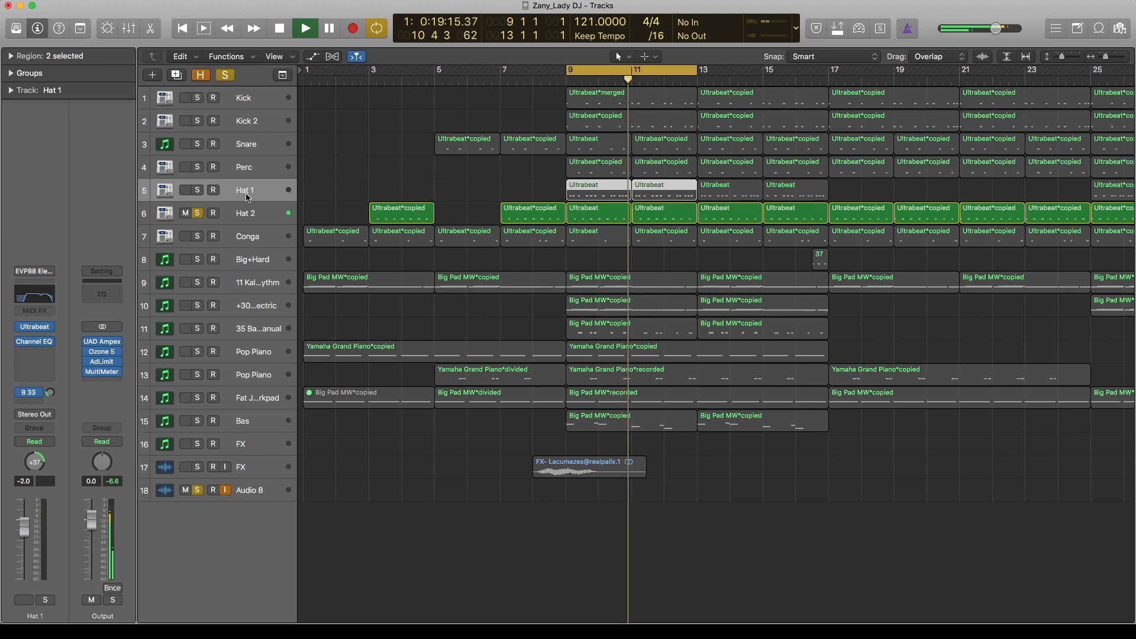
key(space)
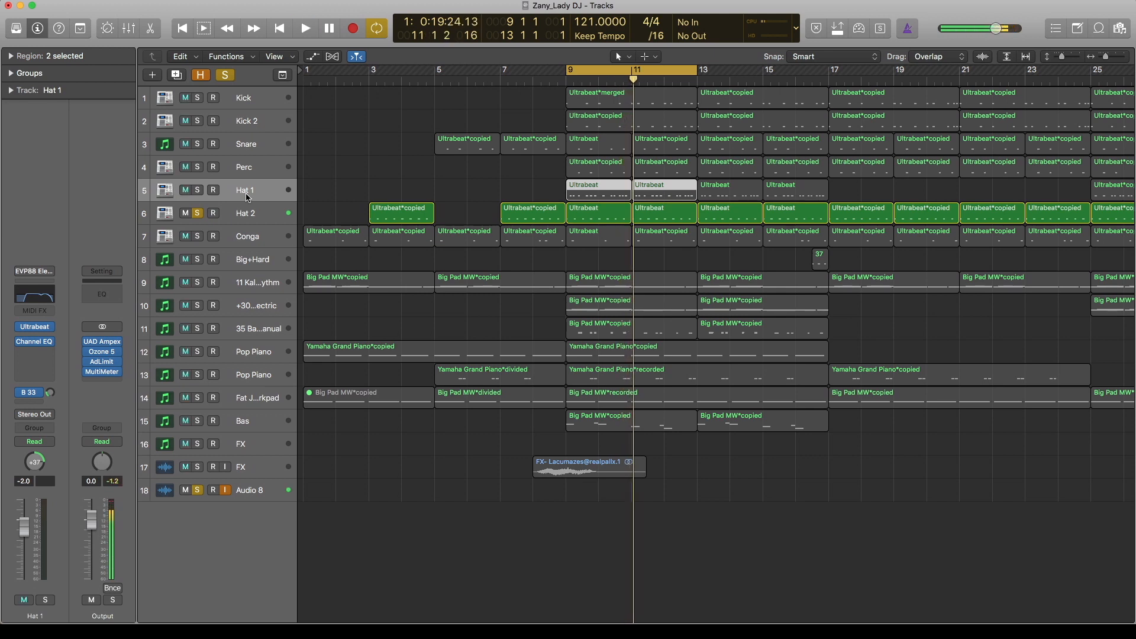
Step: Add Hat 1 to the solo and play Hat 1 and Hat 2 together within the cycle range
click(199, 191)
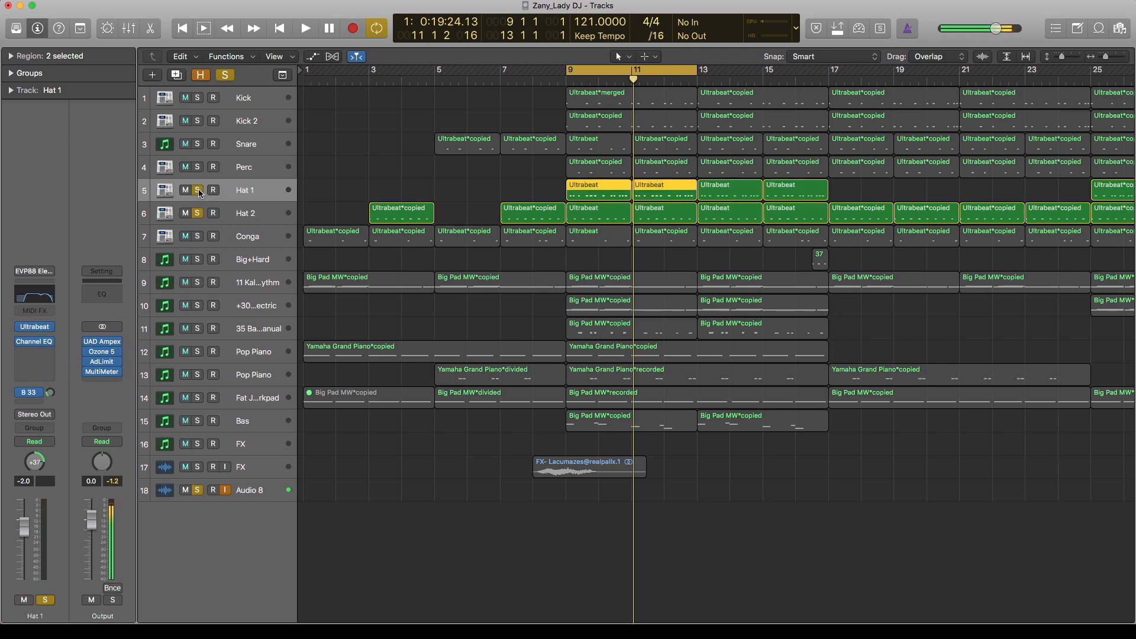
key(space)
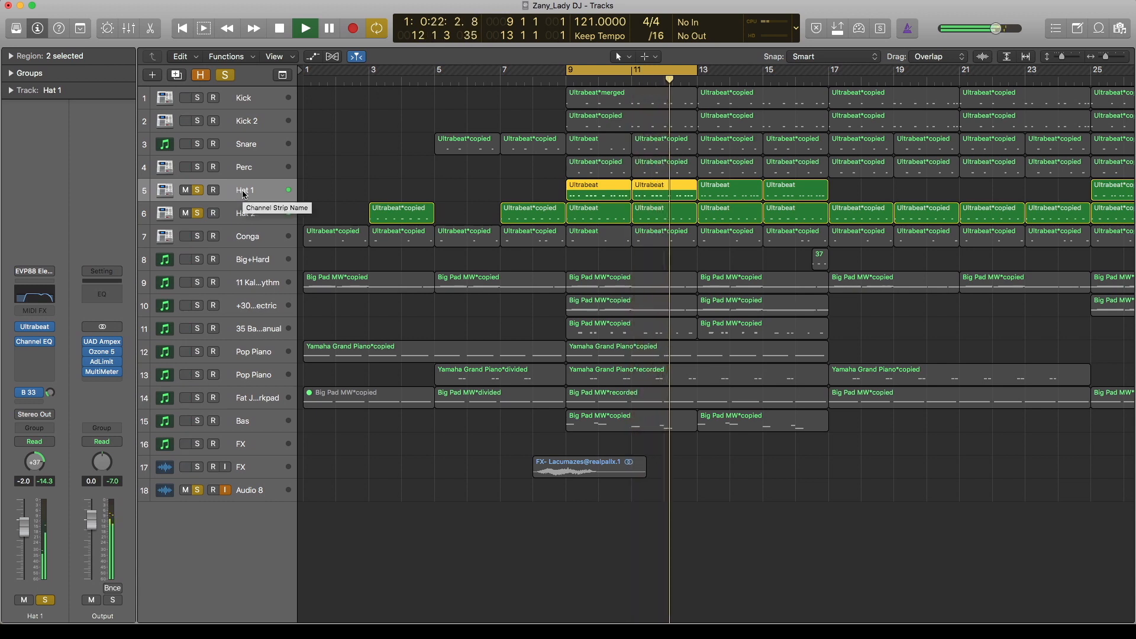
key(space)
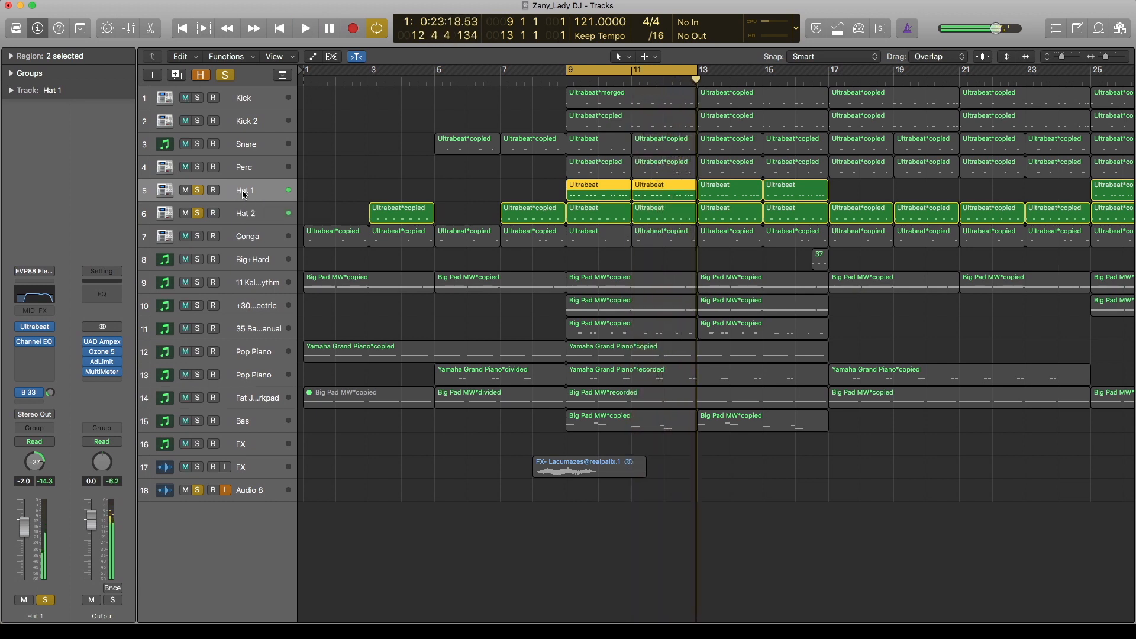
Step: Solo only the Conga track, play it within the cycle range, and check its reverb send
click(199, 237)
click(197, 213)
click(259, 238)
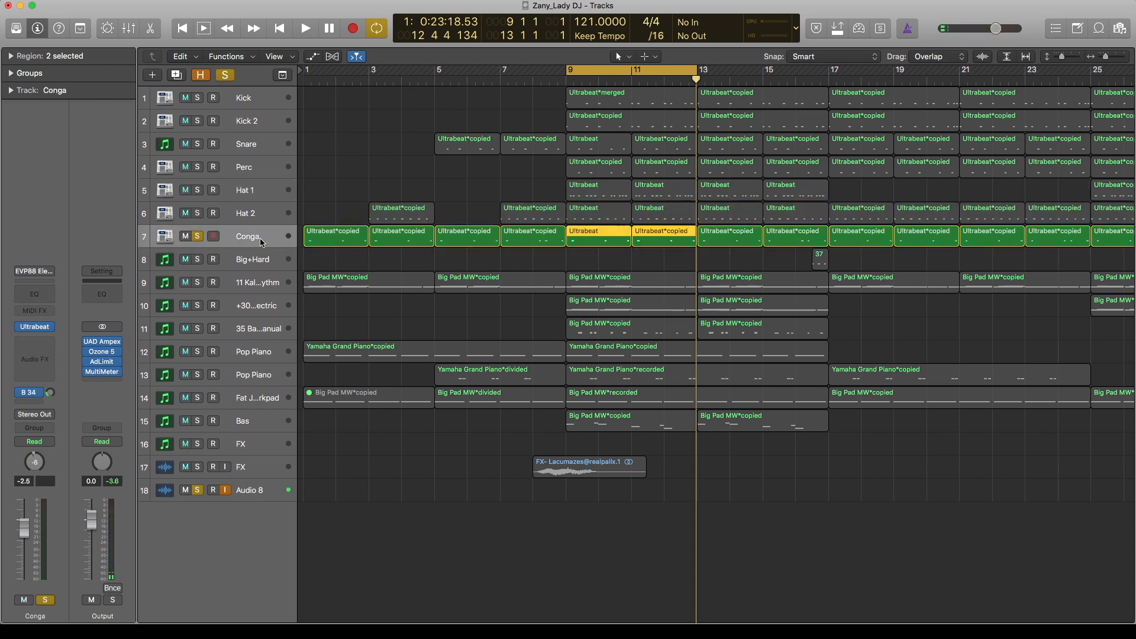
key(space)
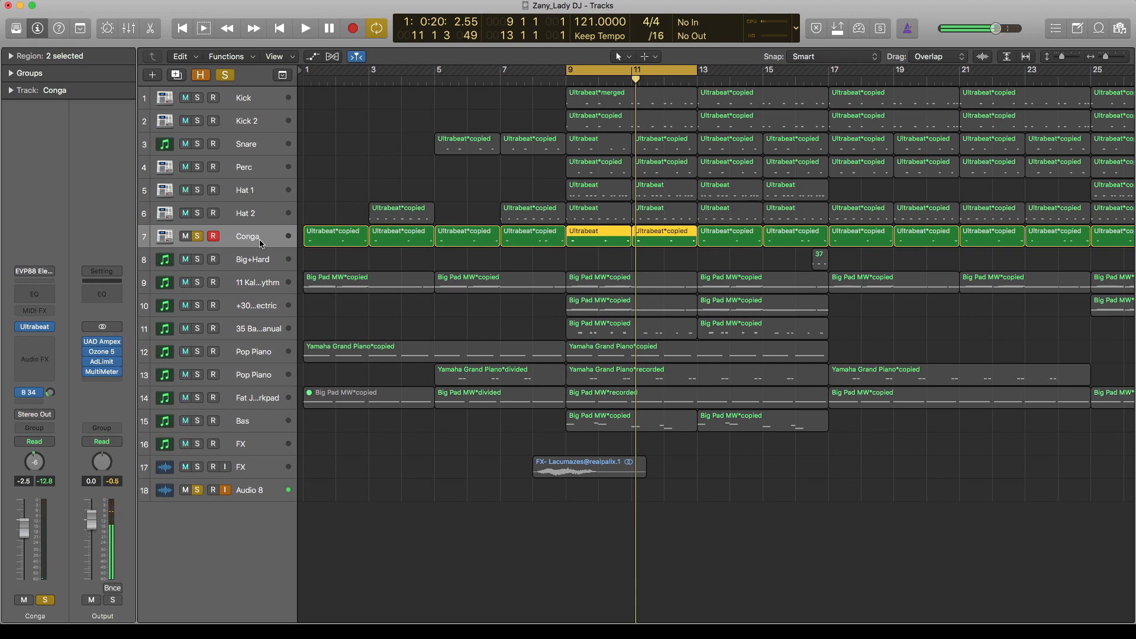
mouse_move(34, 396)
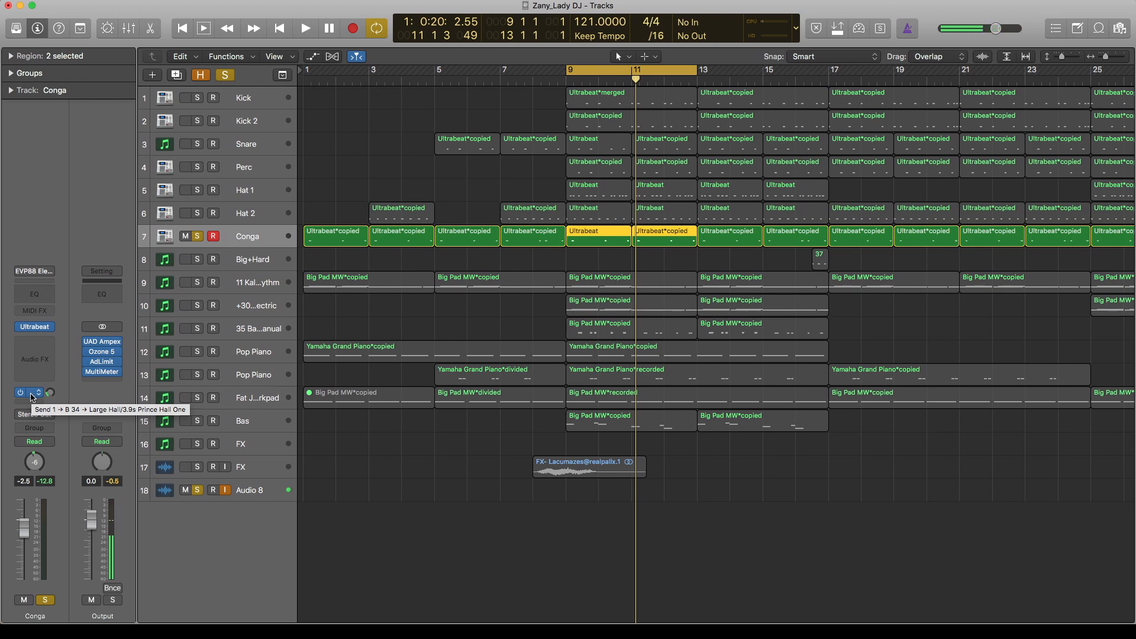
Step: Move the cycle range to start just before bar 17 and play the Big+Hard track soloed
scroll(396, 278, right, 5)
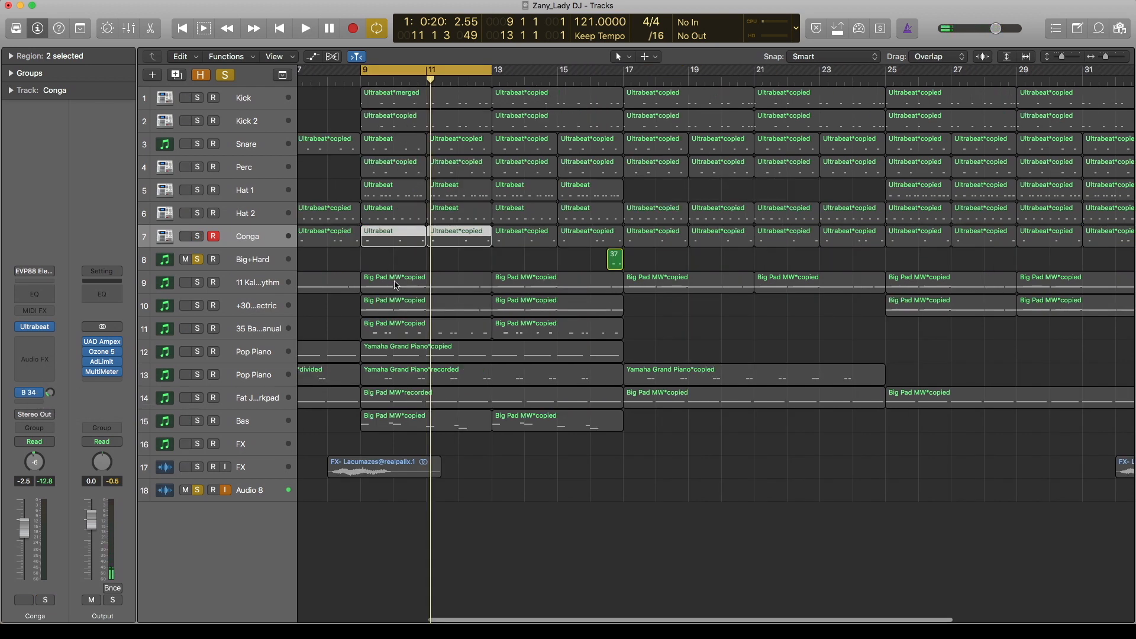
drag(470, 71, 711, 68)
click(262, 258)
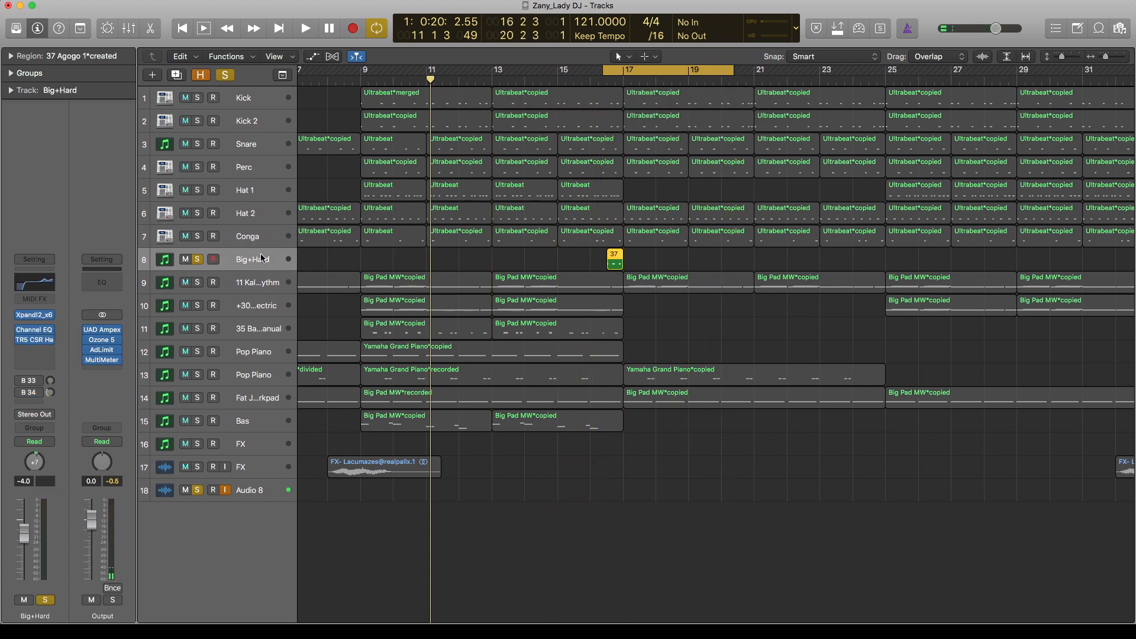
key(space)
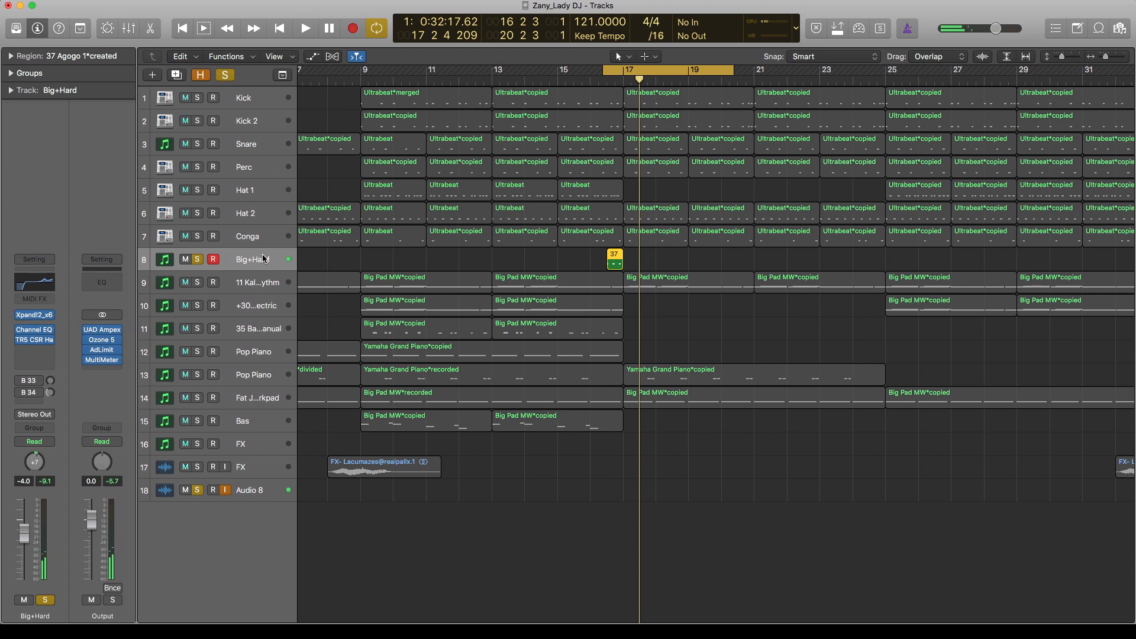
Step: Examine the Channel EQ and TR5 CSR Hall reverb settings on the Big+Hard track
click(34, 331)
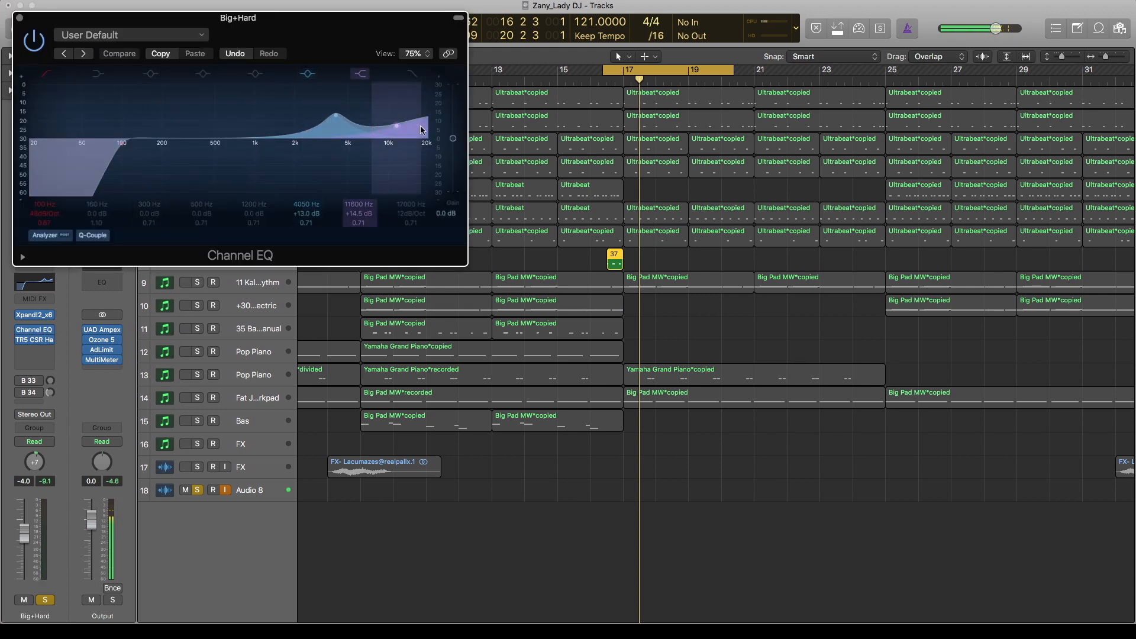
click(20, 17)
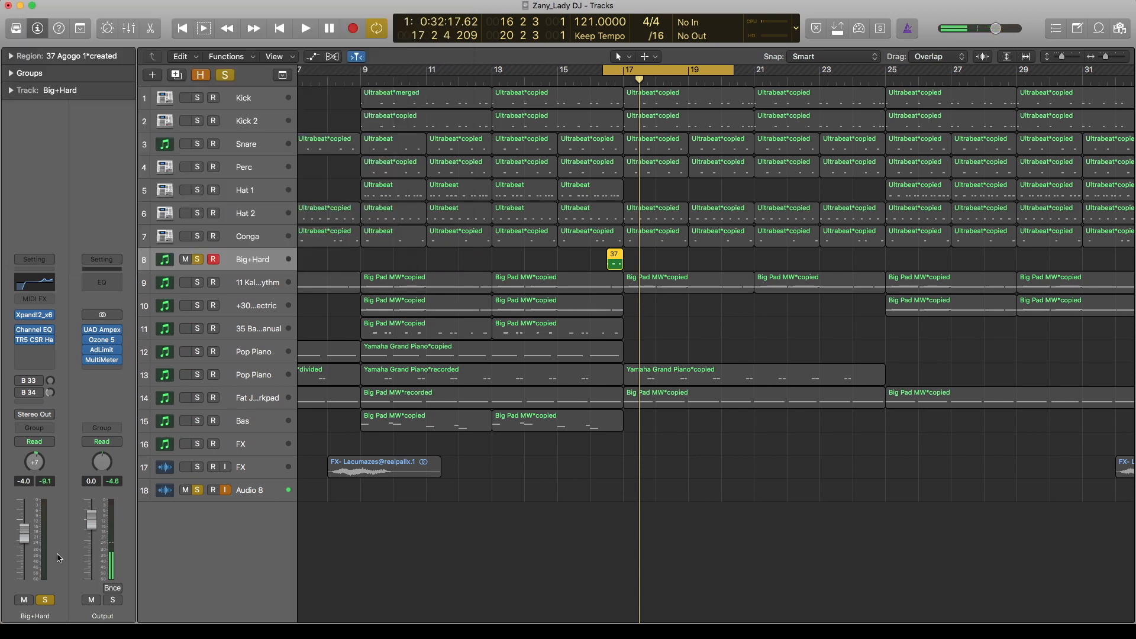
click(36, 344)
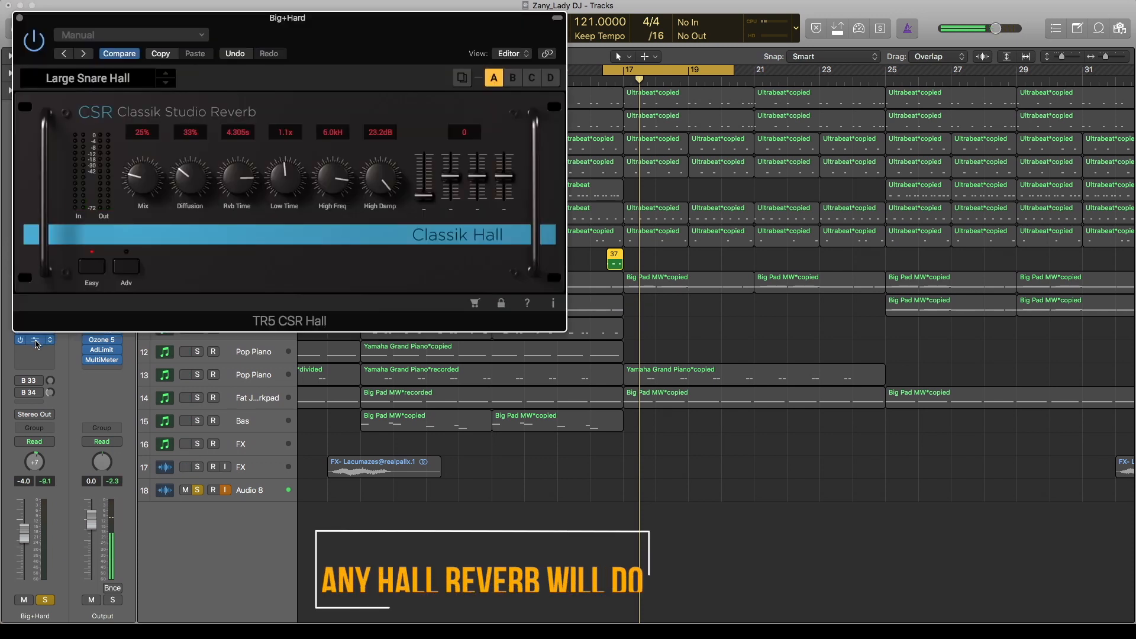
drag(225, 25, 259, 27)
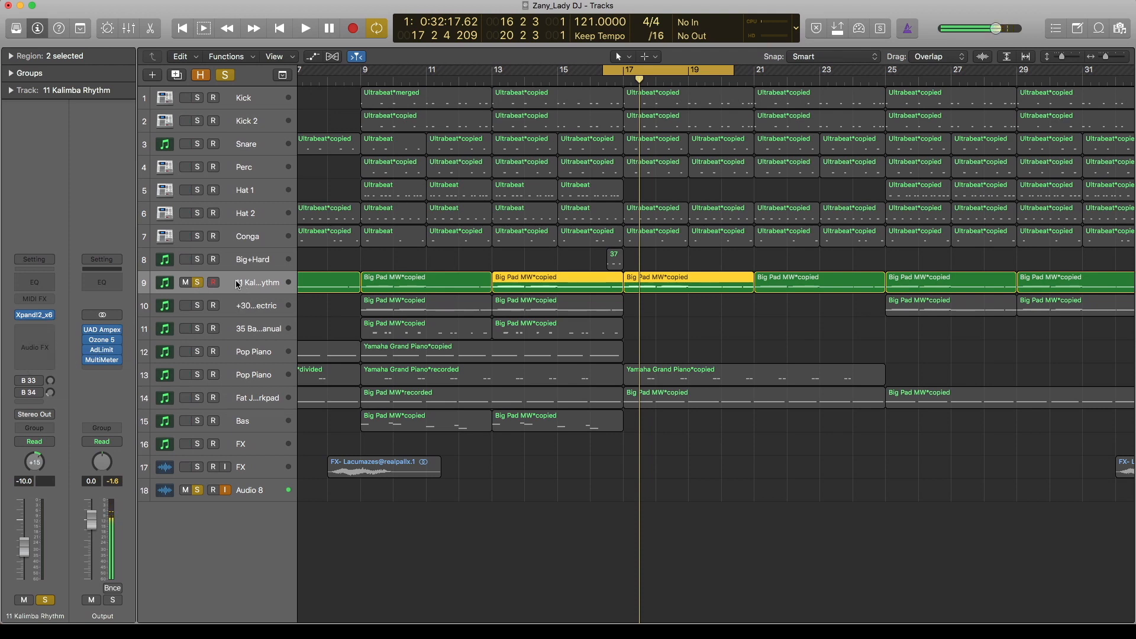
Step: Play the soloed 11 Kalimba Rhythm track while moving the cycle range to bars 13 to 17
key(space)
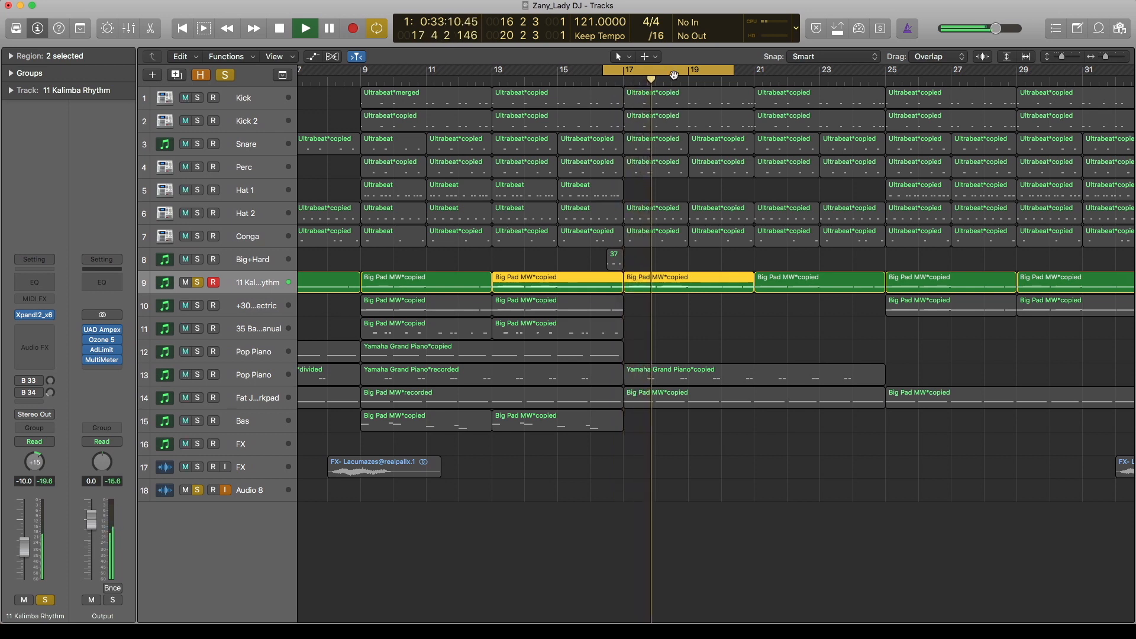
drag(675, 72, 694, 71)
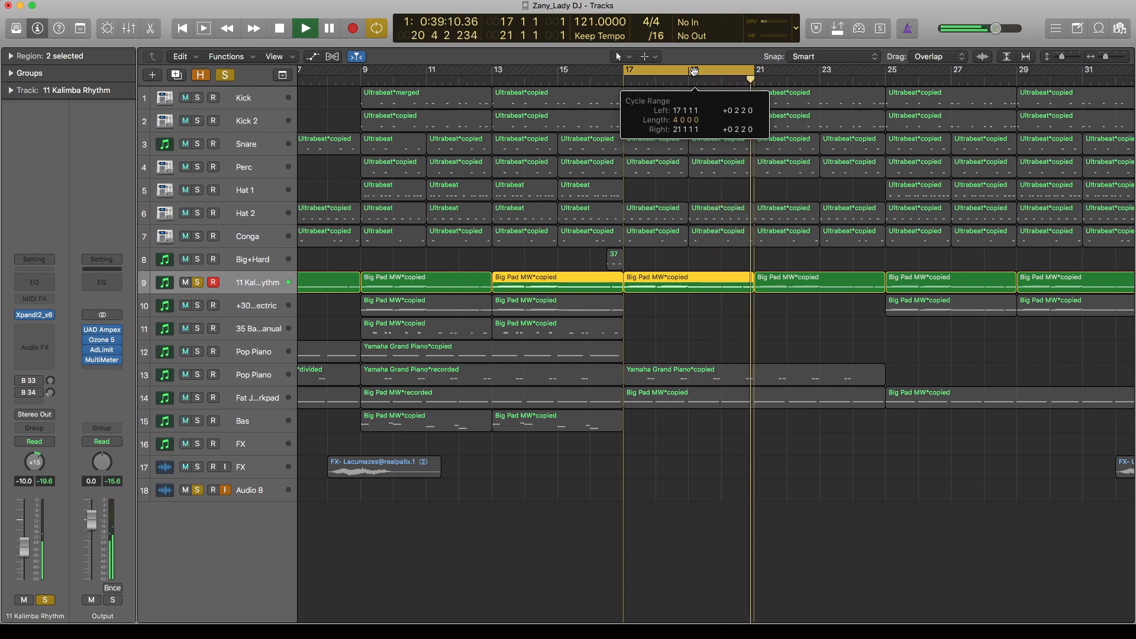
drag(694, 72, 556, 73)
key(space)
click(513, 93)
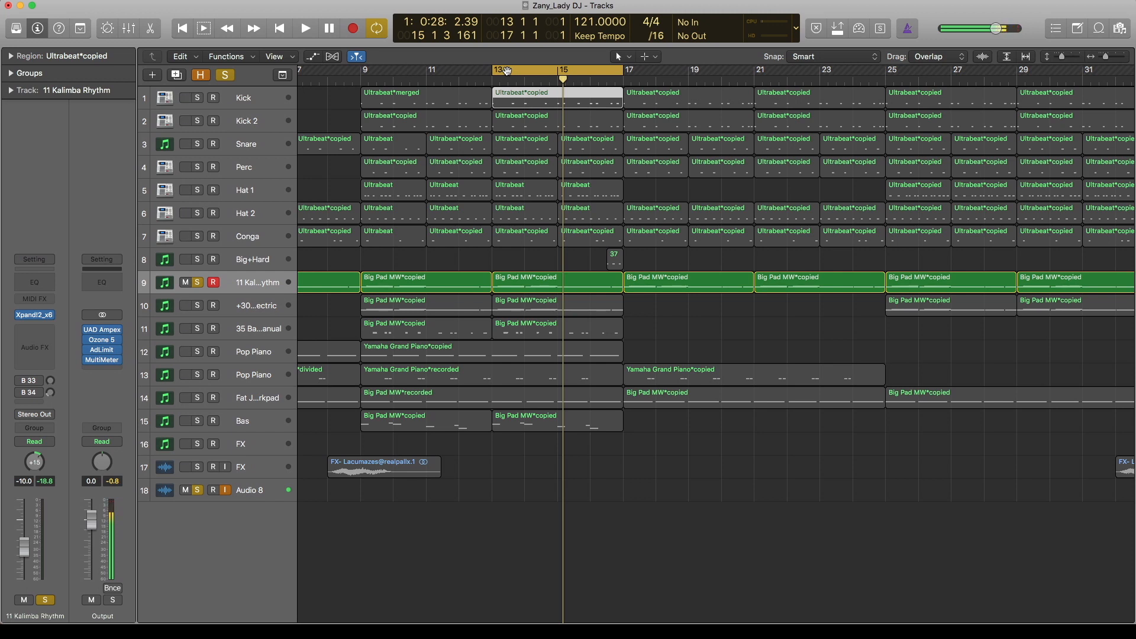
Step: Solo the +30 Muted Electric track and play it within the cycle range
click(244, 306)
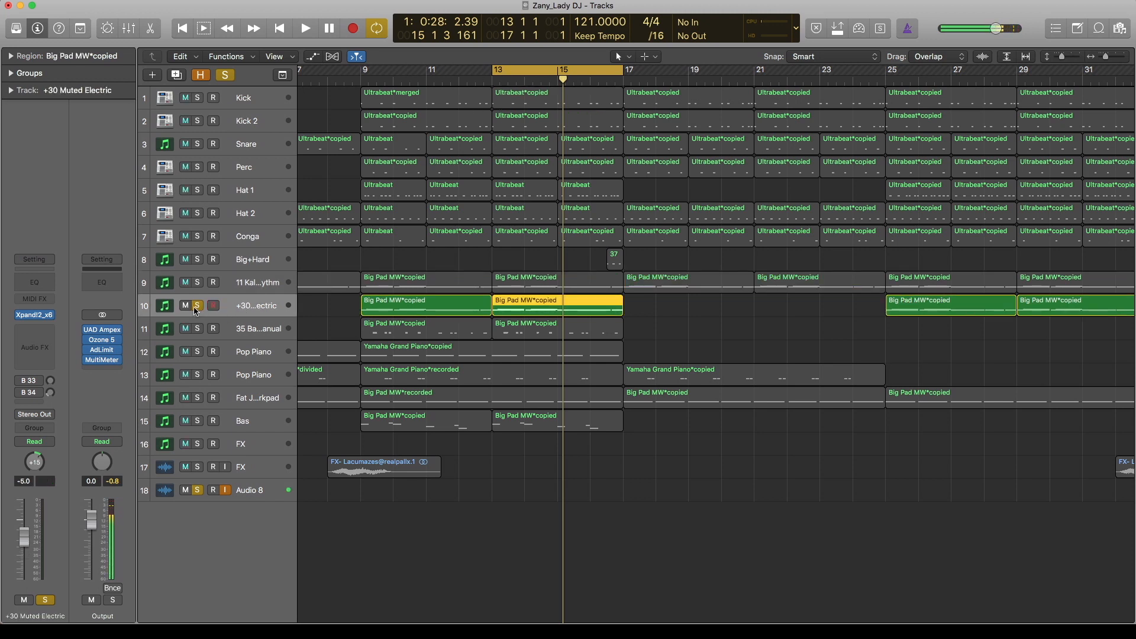
key(space)
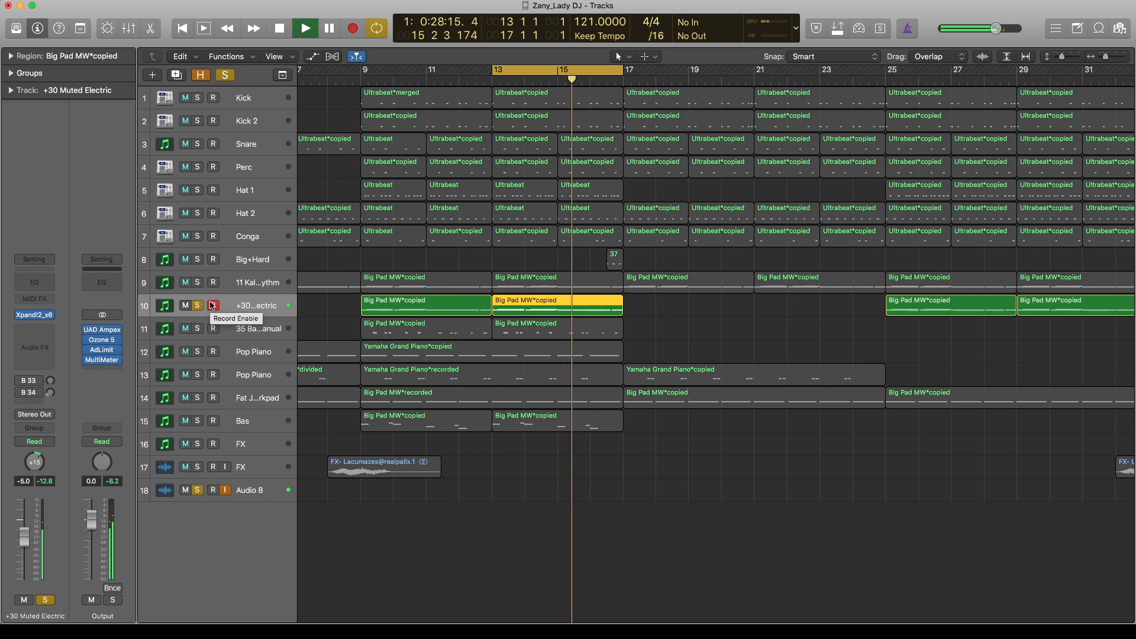
mouse_move(110, 341)
key(space)
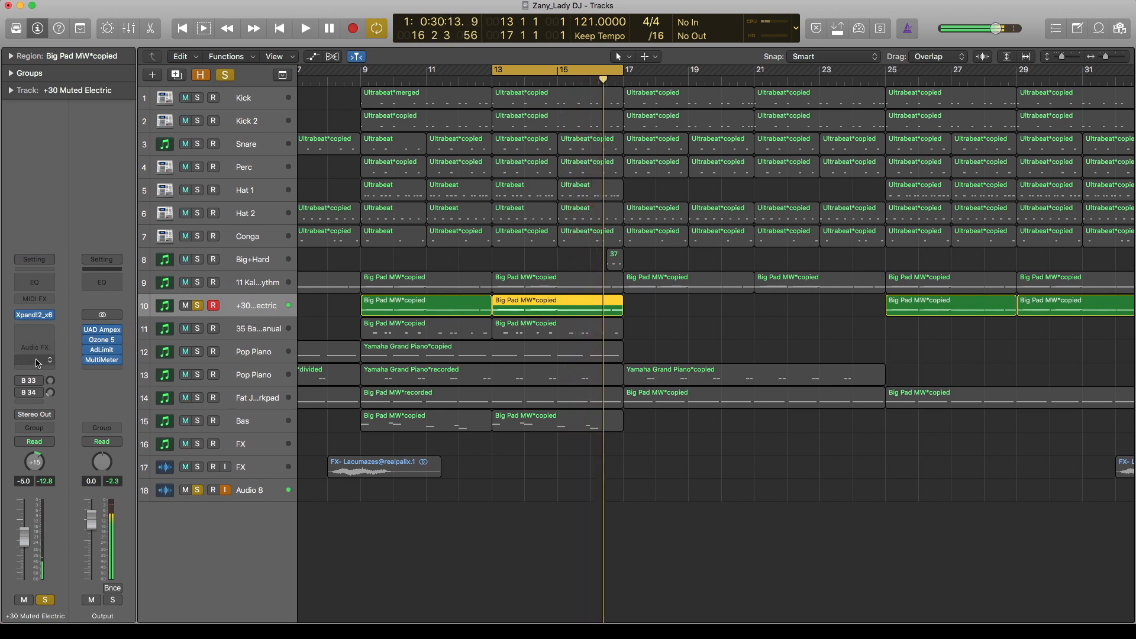
Step: Solo the 35 Basic Lower Manual track and play it within the cycle range
click(260, 328)
key(space)
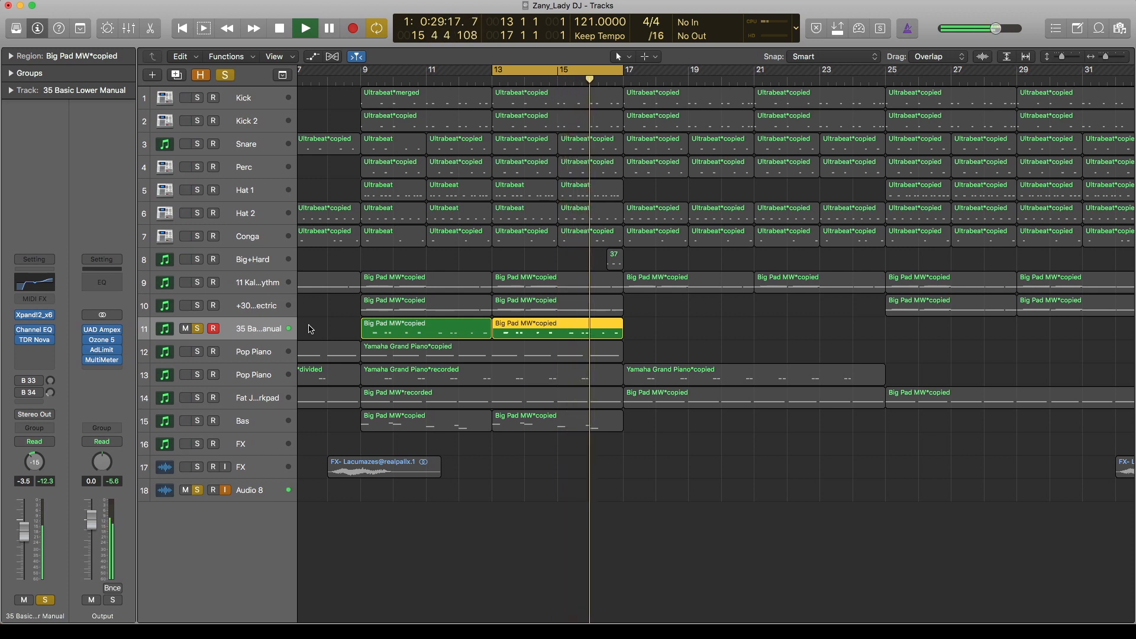
key(space)
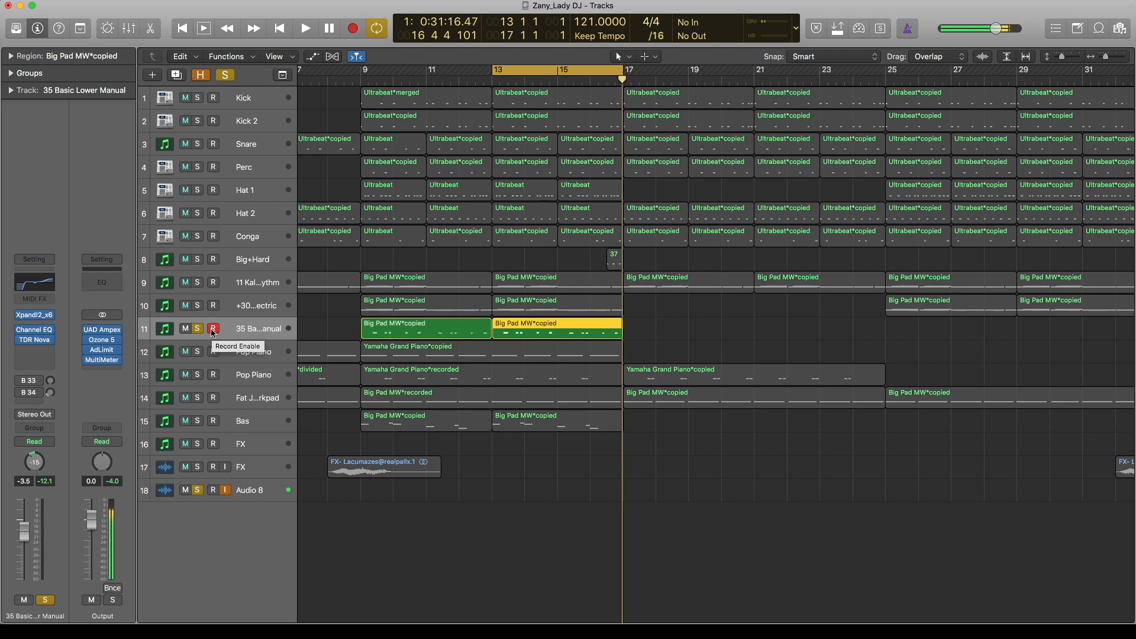
Step: Examine the Channel EQ on 35 Basic Lower Manual during playback, closing the plug-in window at the end
click(31, 329)
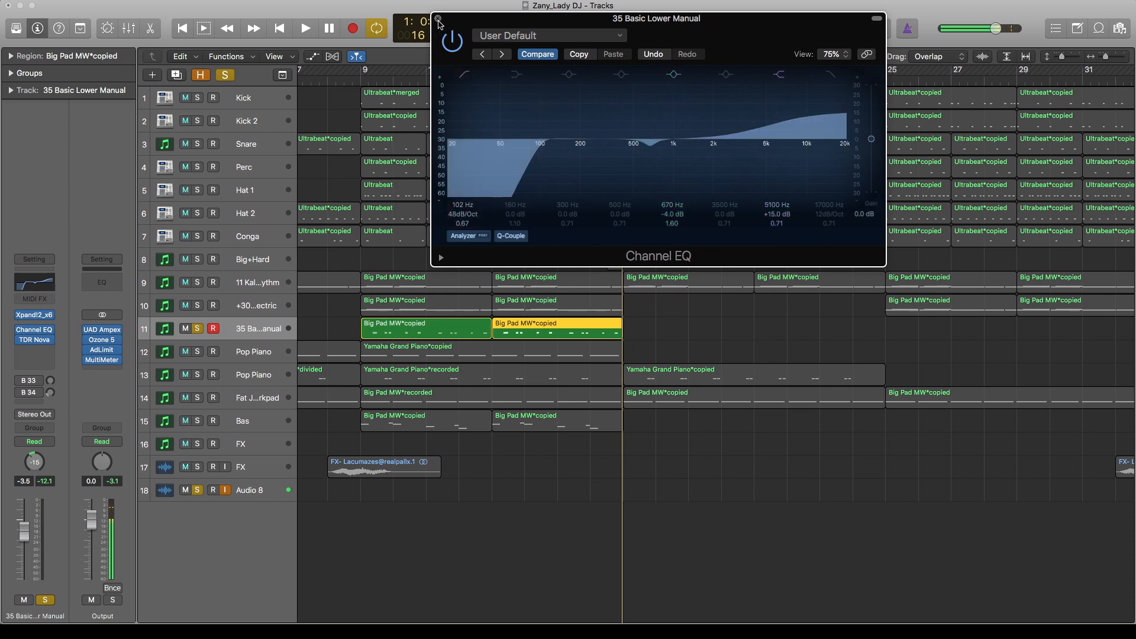
drag(606, 27, 291, 40)
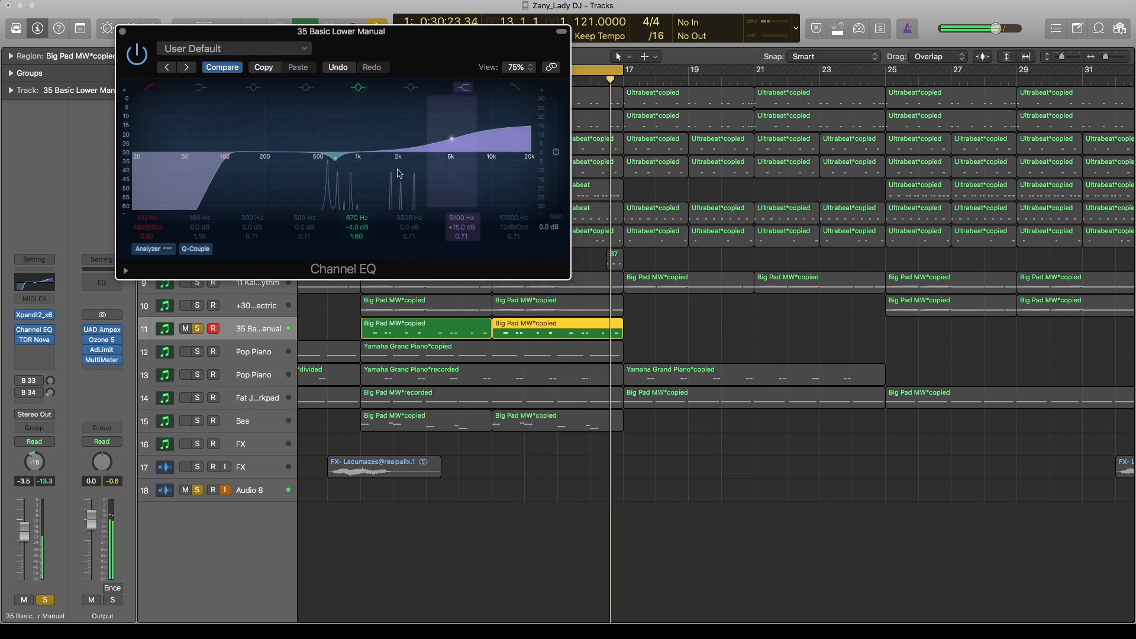
key(space)
click(122, 31)
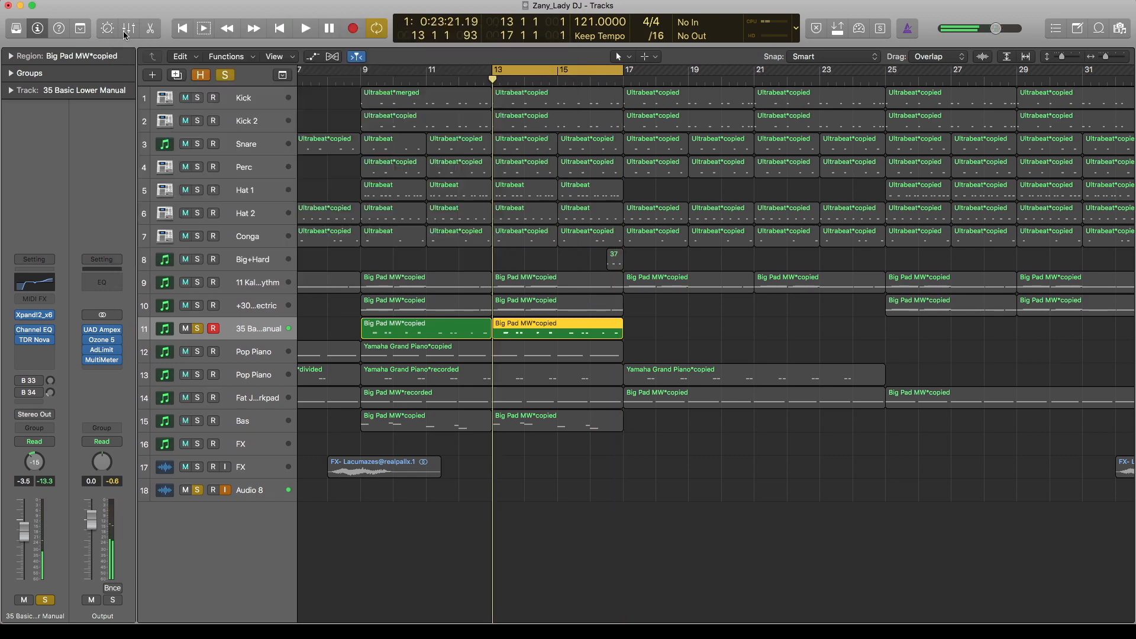
Step: Examine the TDR Nova dynamic EQ on 35 Basic Lower Manual while playing the track, closing the plug-in window at the end
click(33, 342)
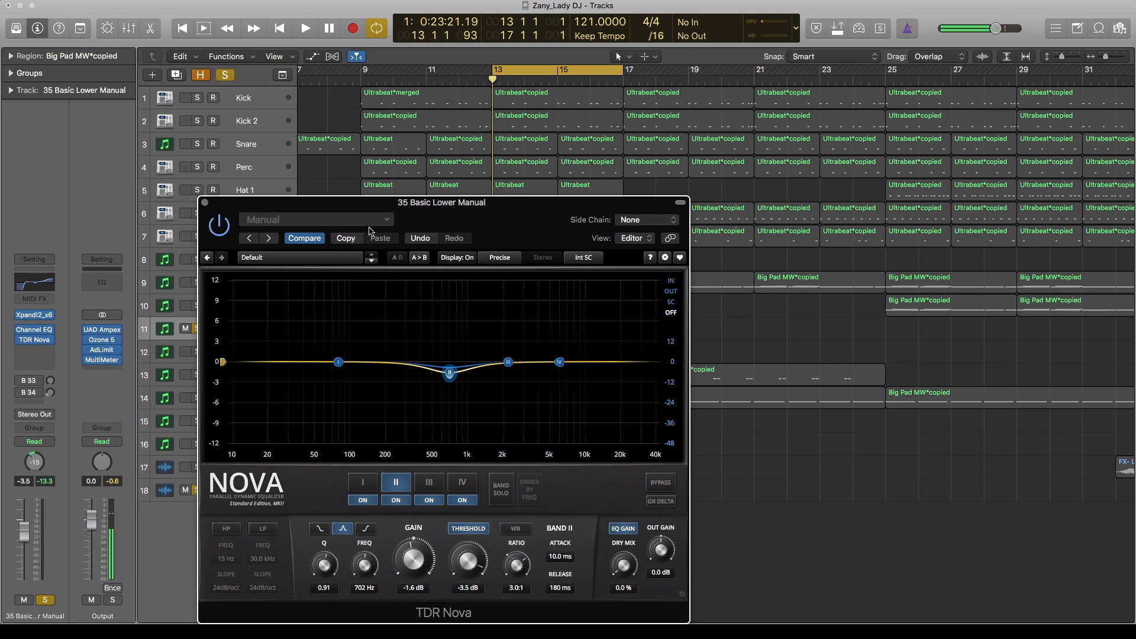
drag(381, 205, 332, 101)
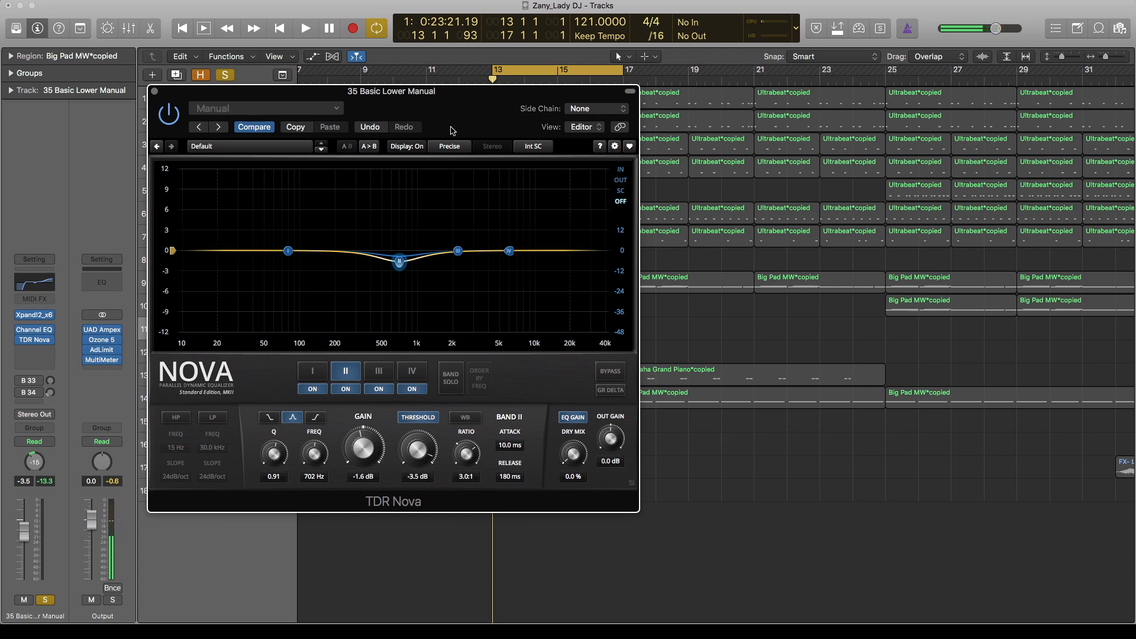
drag(453, 109, 452, 81)
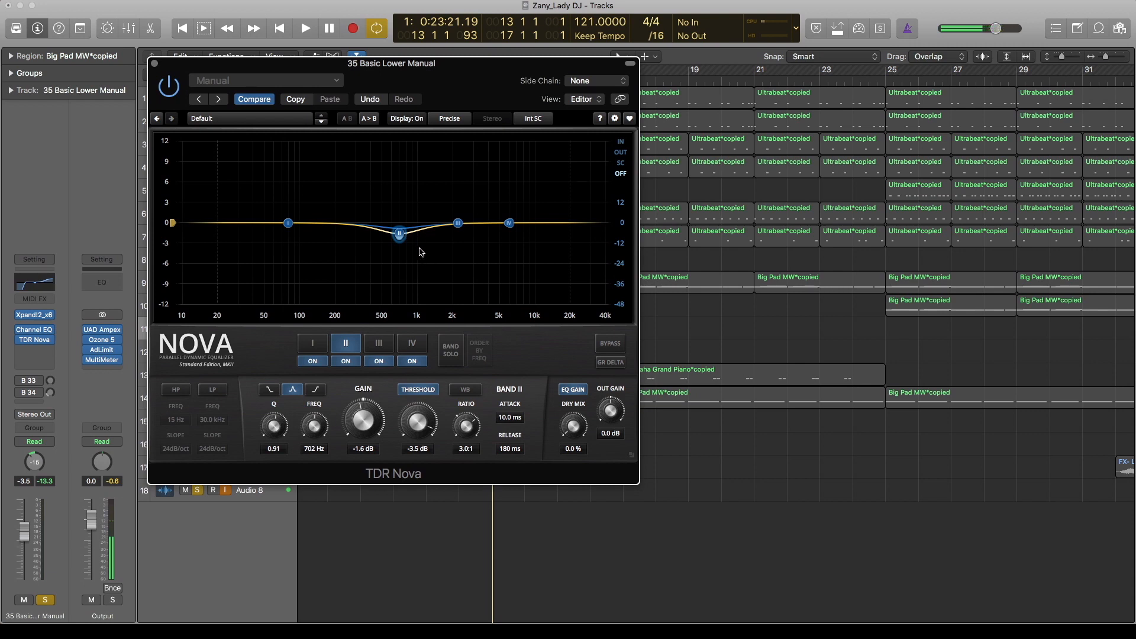
key(space)
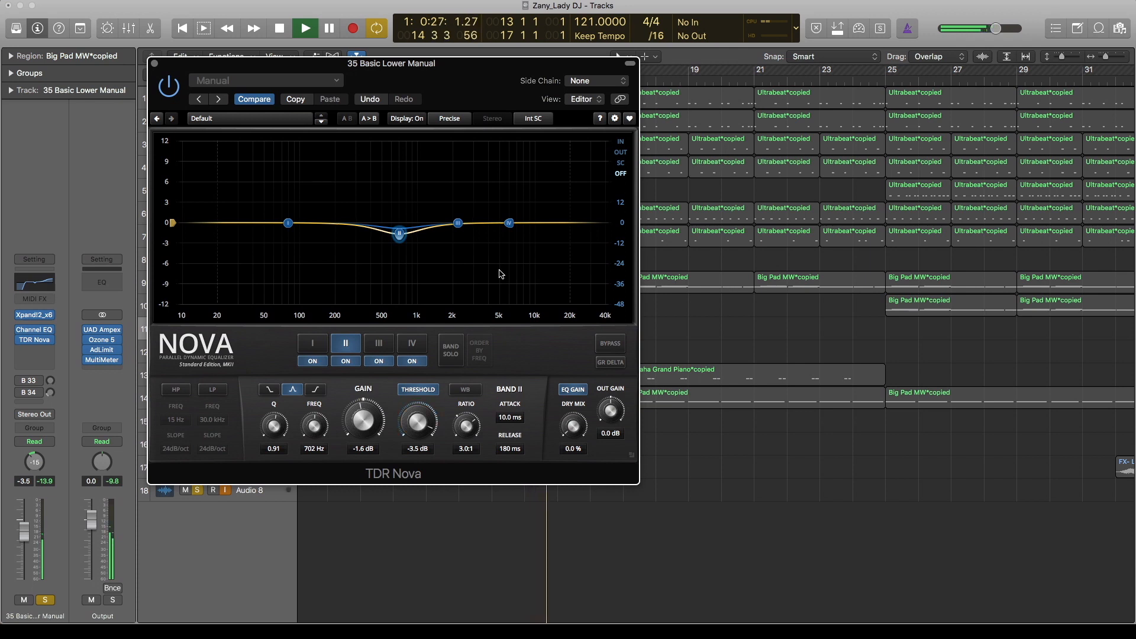
key(space)
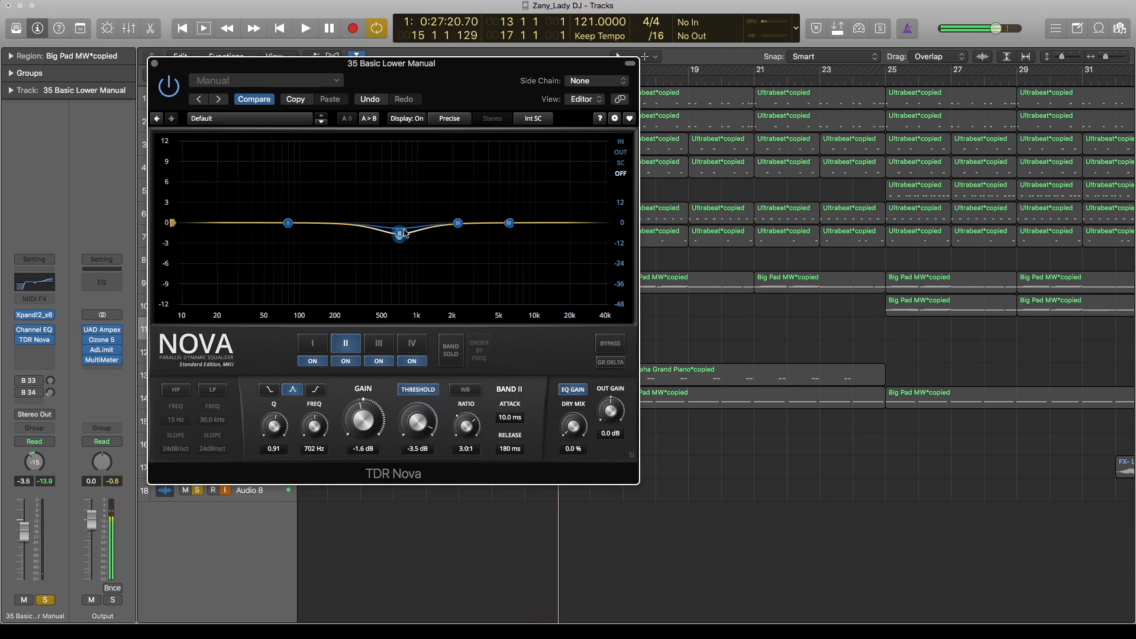
key(space)
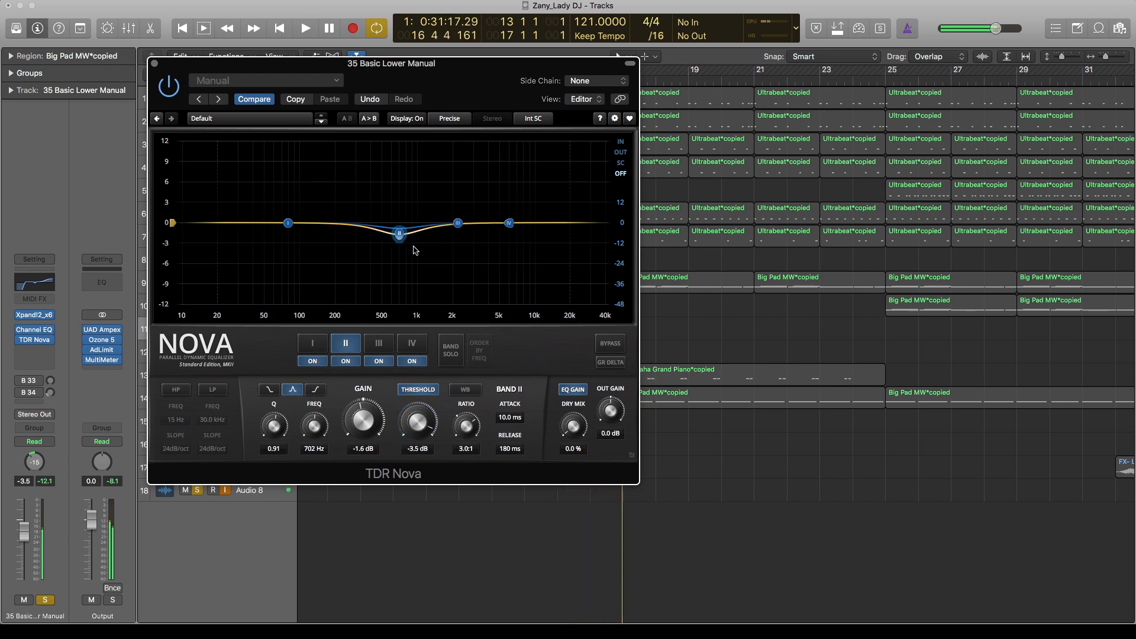
key(space)
click(35, 340)
click(35, 340)
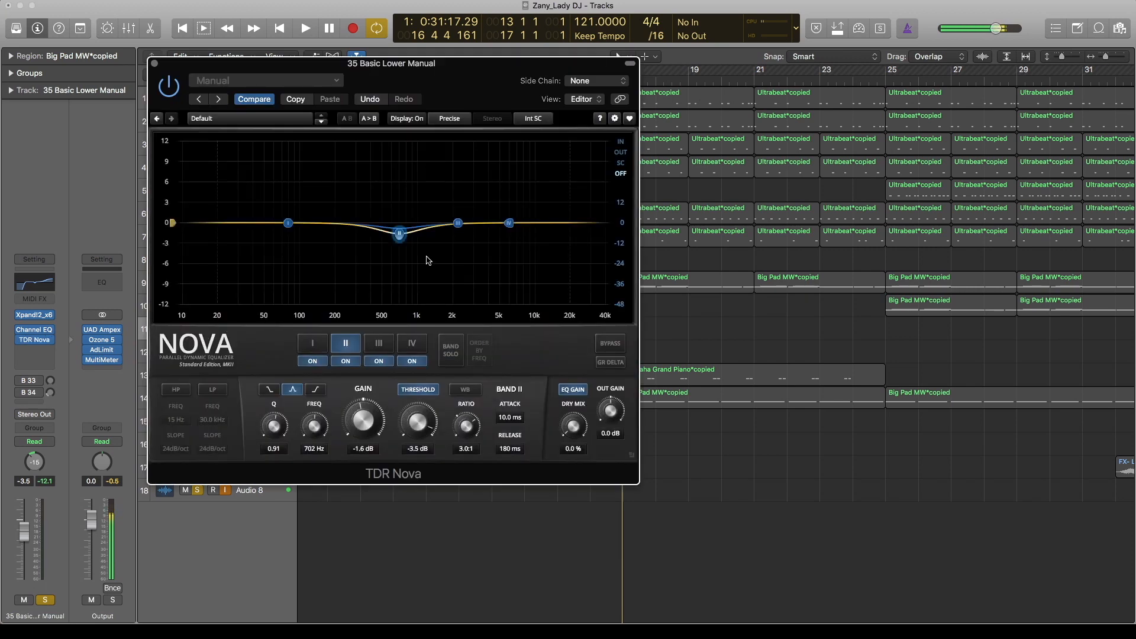
click(153, 63)
Step: Play the Pop Piano on track 12 soloed and examine its Space D and Tape Delay plug-ins
click(245, 358)
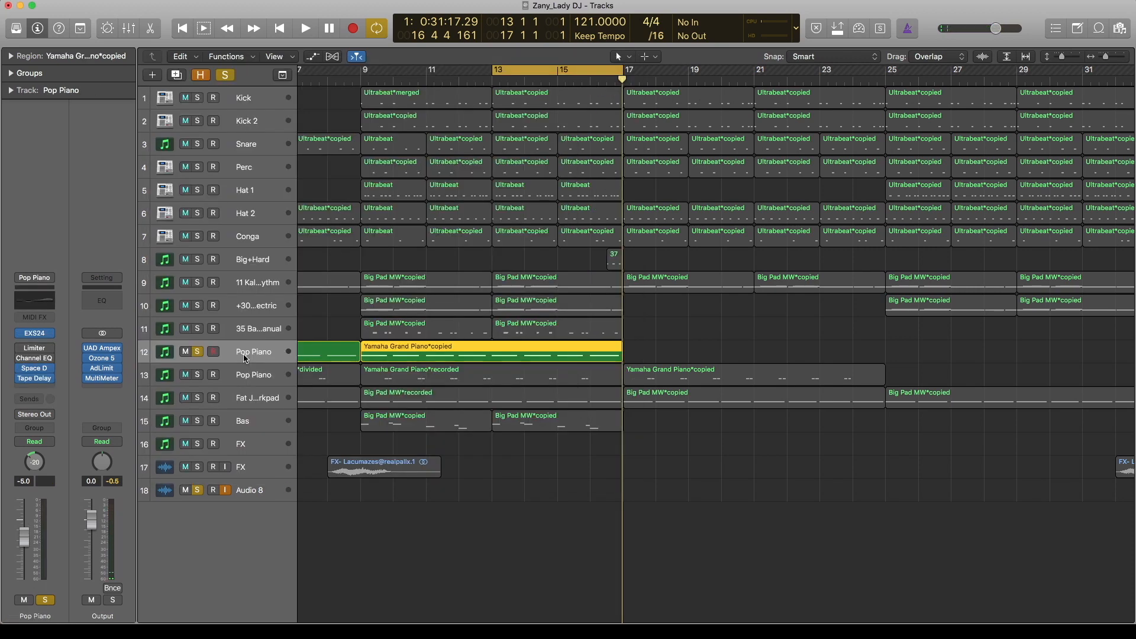
key(space)
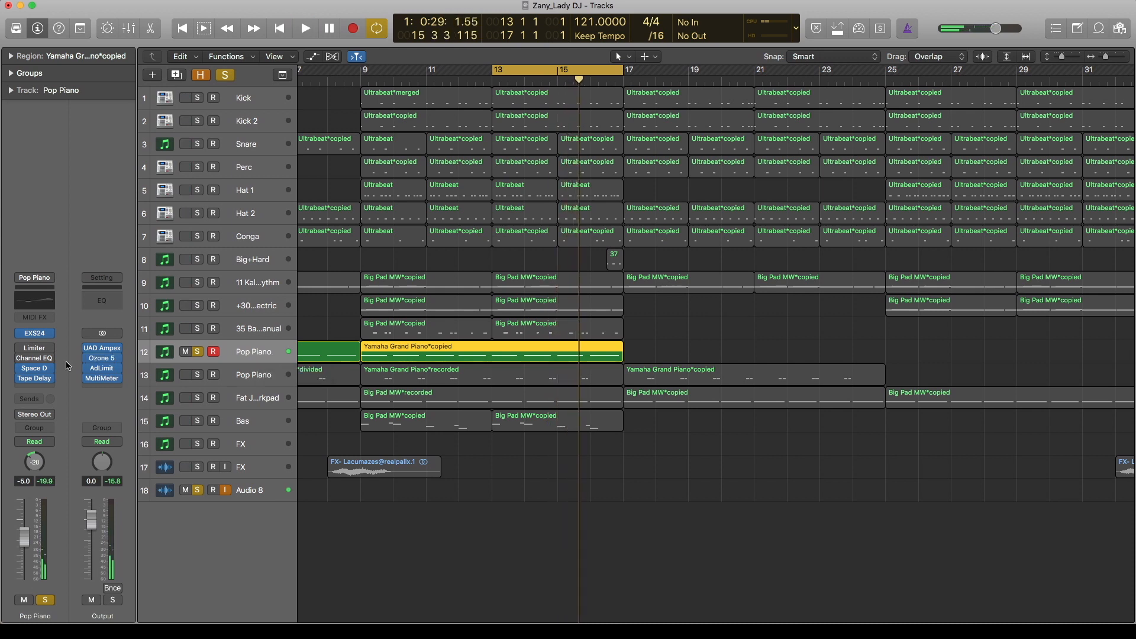
click(36, 372)
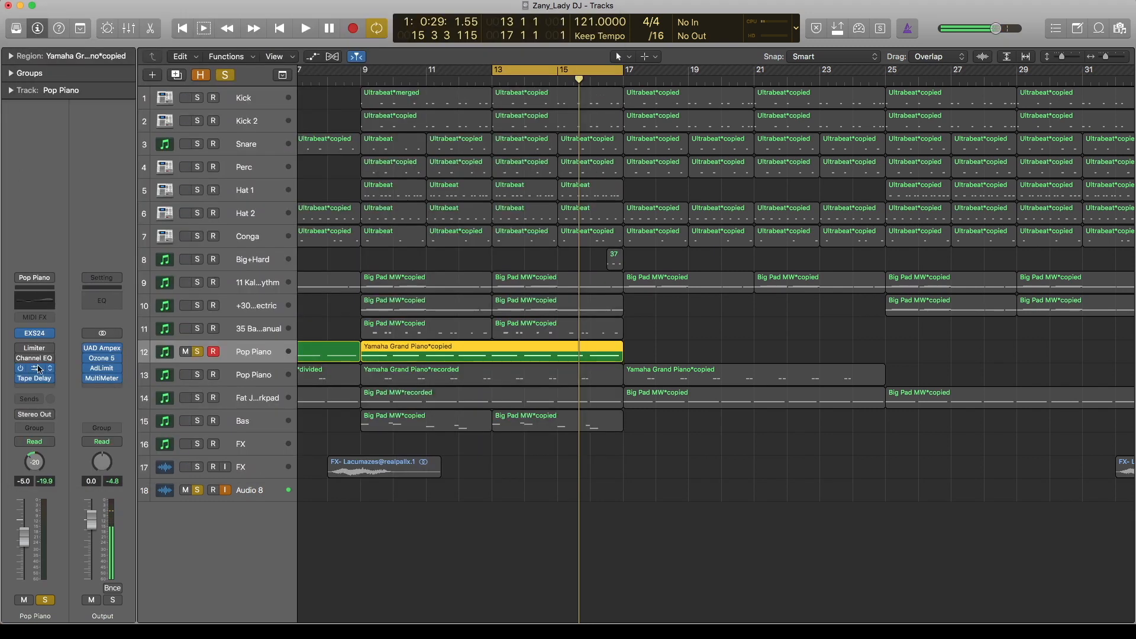
click(19, 18)
click(35, 380)
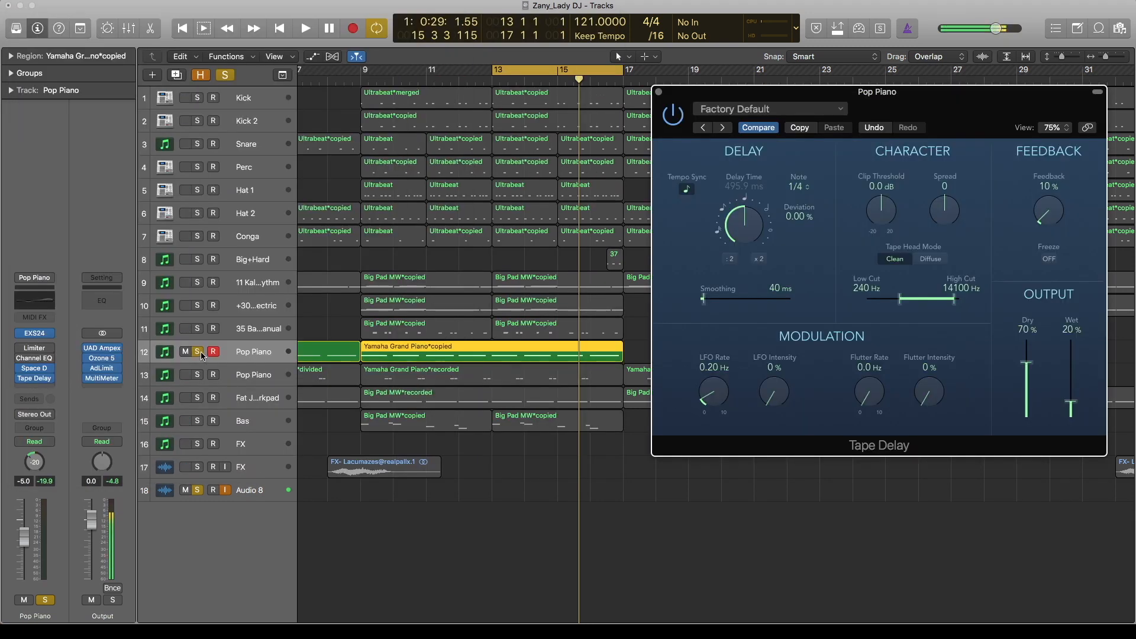
Step: Compare the Pop Piano on track 12 during playback with Space D and Tape Delay bypassed and switched back on
mouse_move(18, 368)
drag(20, 367, 18, 380)
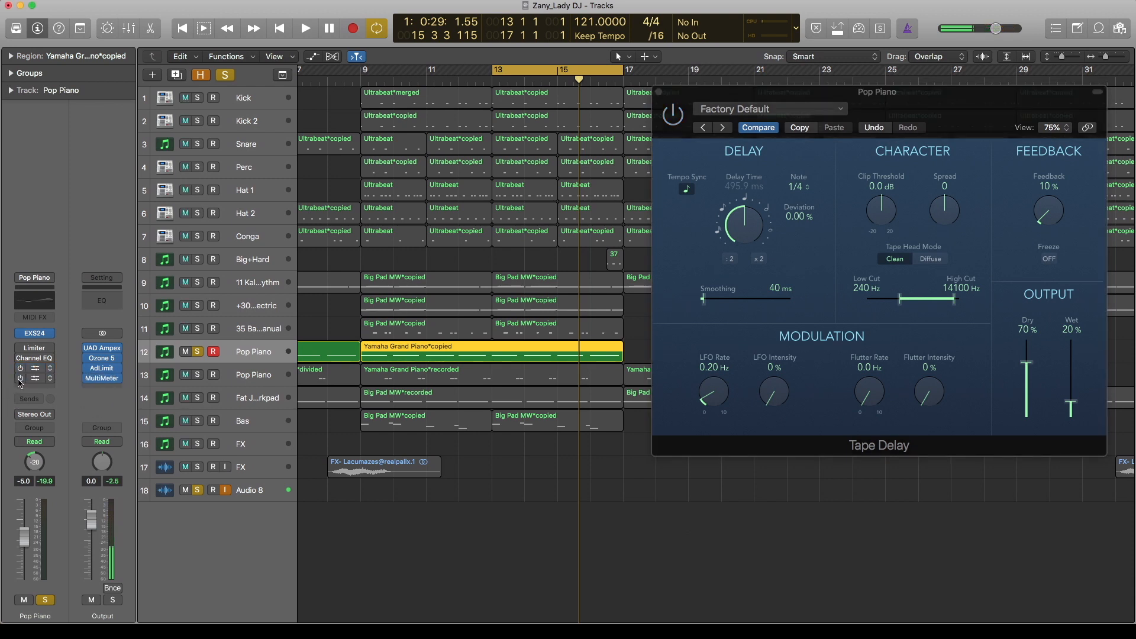
key(space)
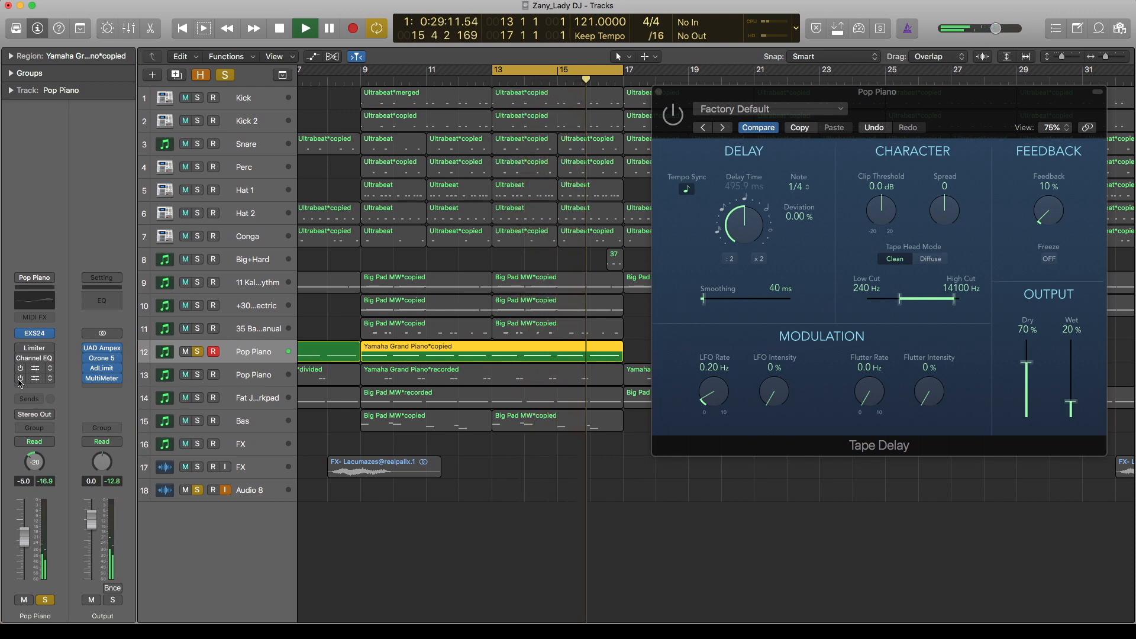
key(space)
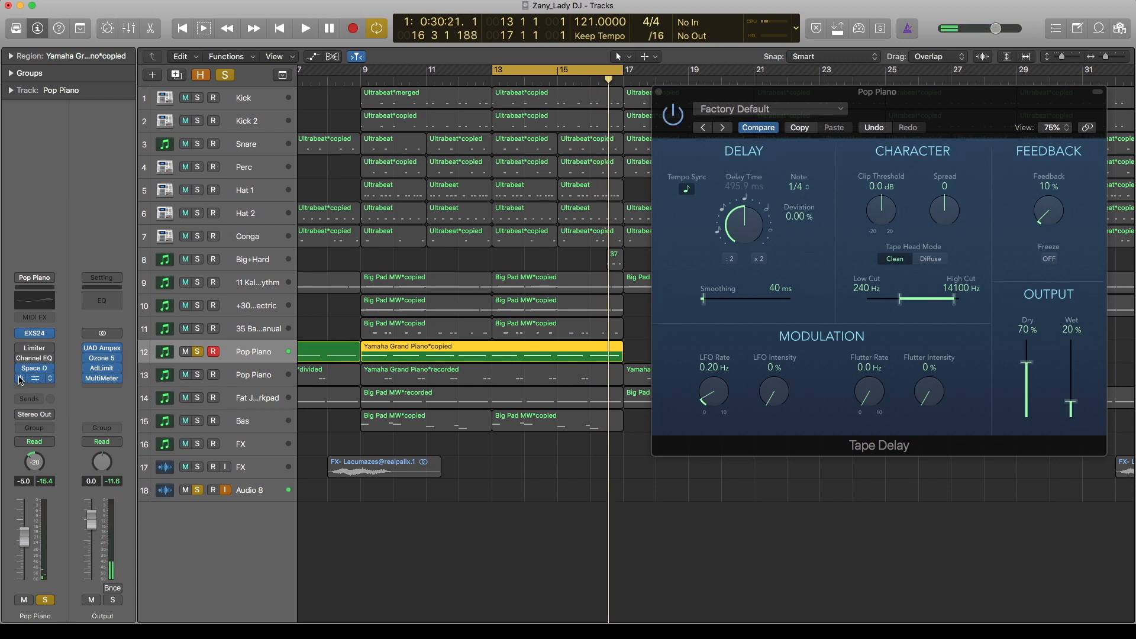
key(space)
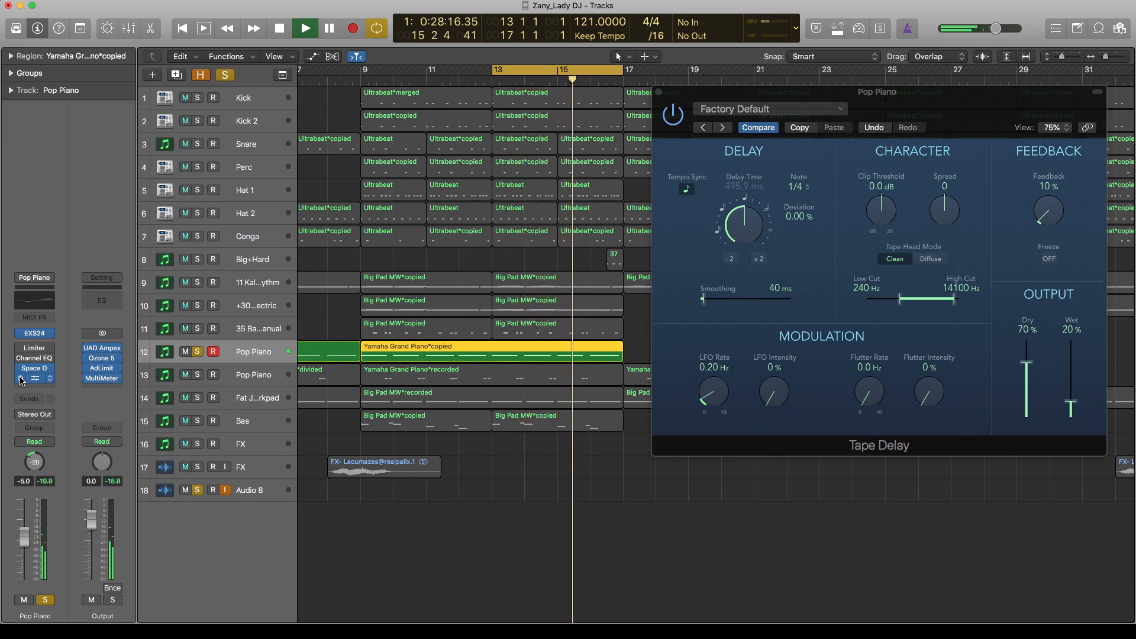
key(space)
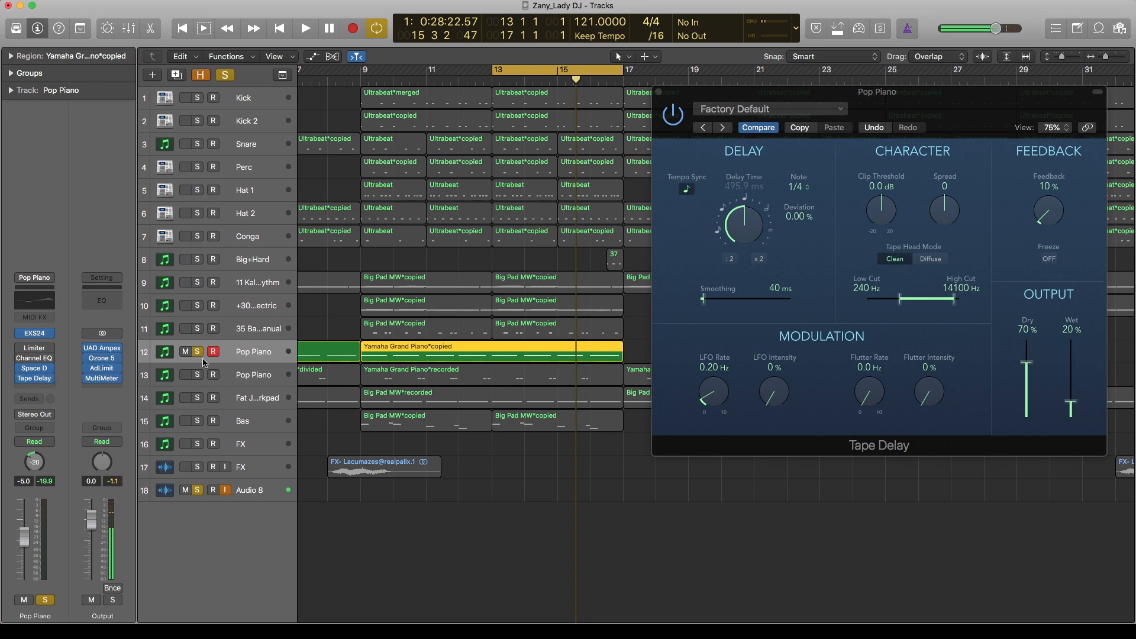
Step: Solo the Pop Piano on track 13 instead of track 12 and play it with its channel strip shown
click(197, 375)
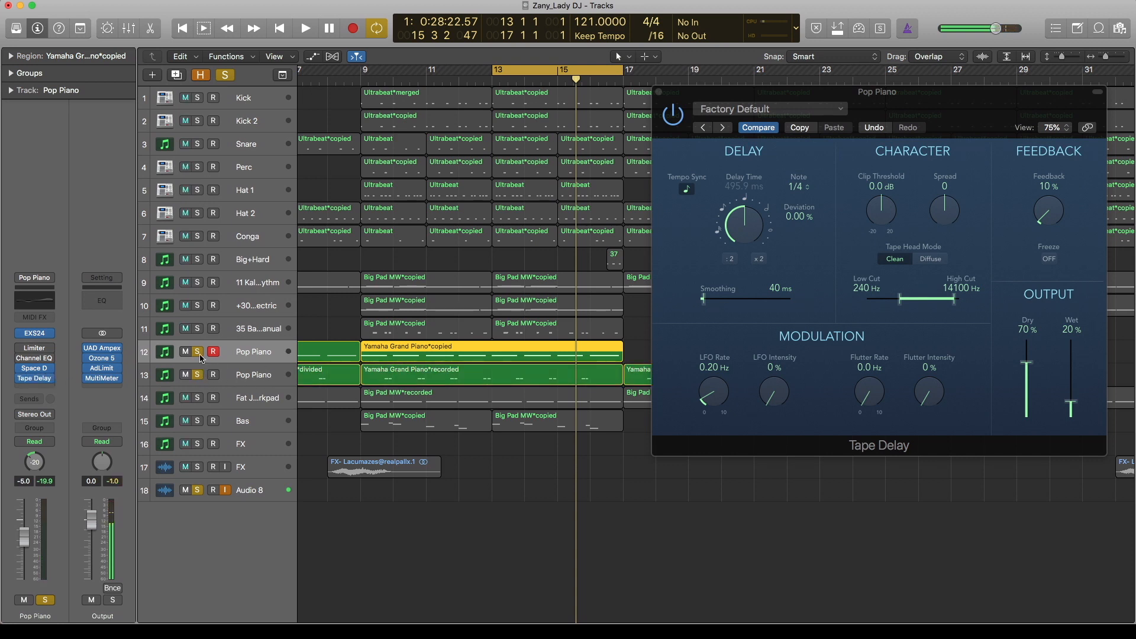
click(198, 352)
key(space)
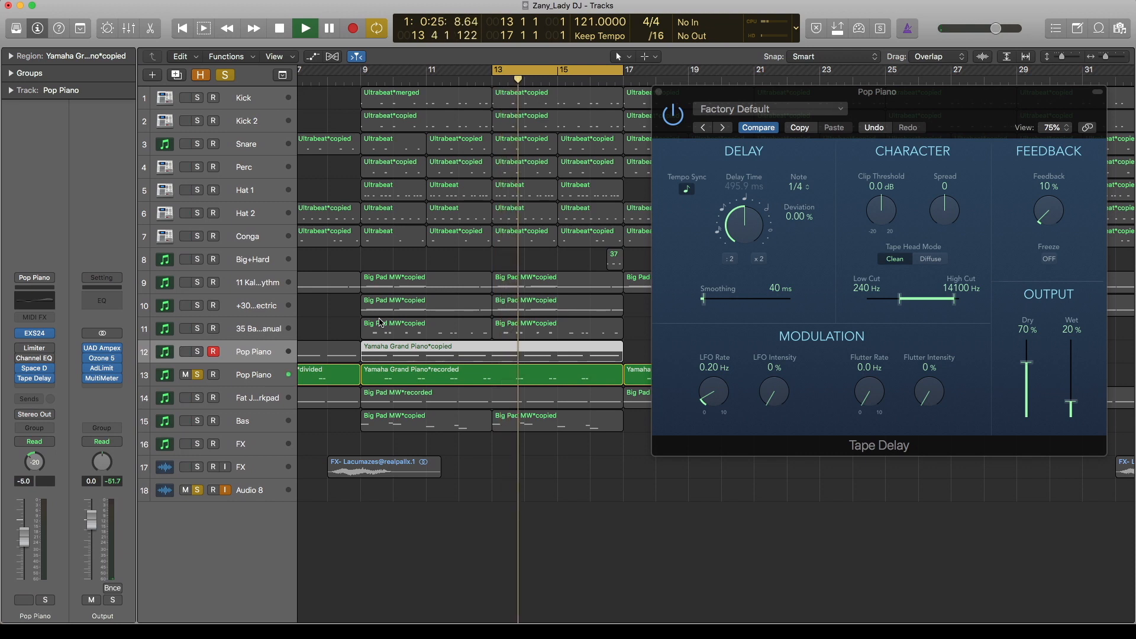
click(251, 379)
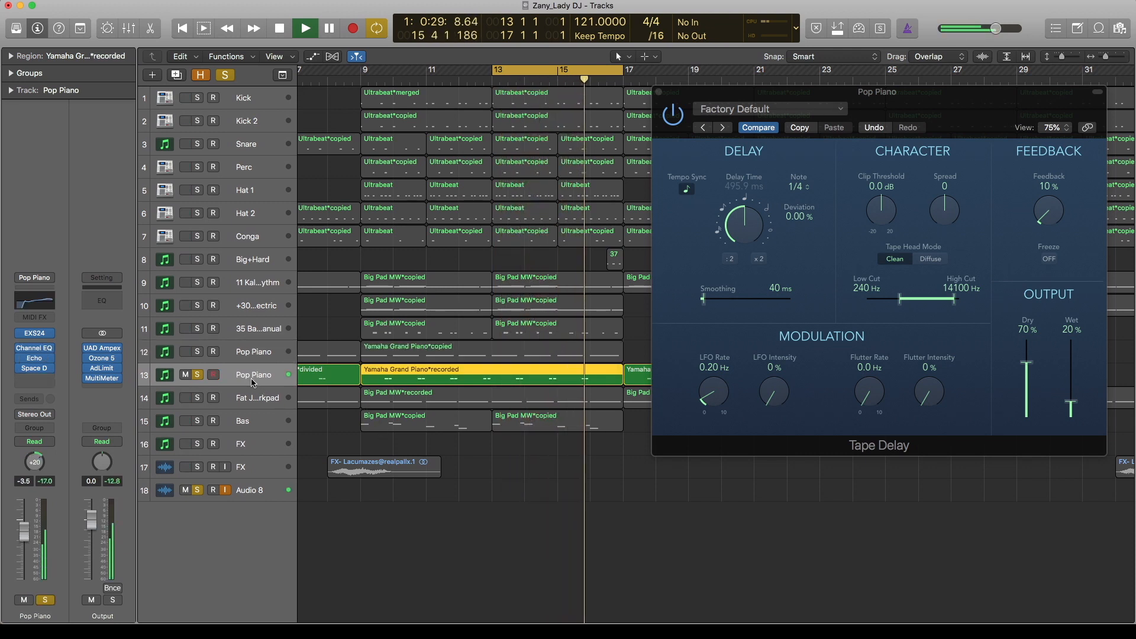
Step: Examine the Channel EQ, Echo and Space Designer settings on the track 13 Pop Piano, closing each plug-in window after viewing
click(34, 351)
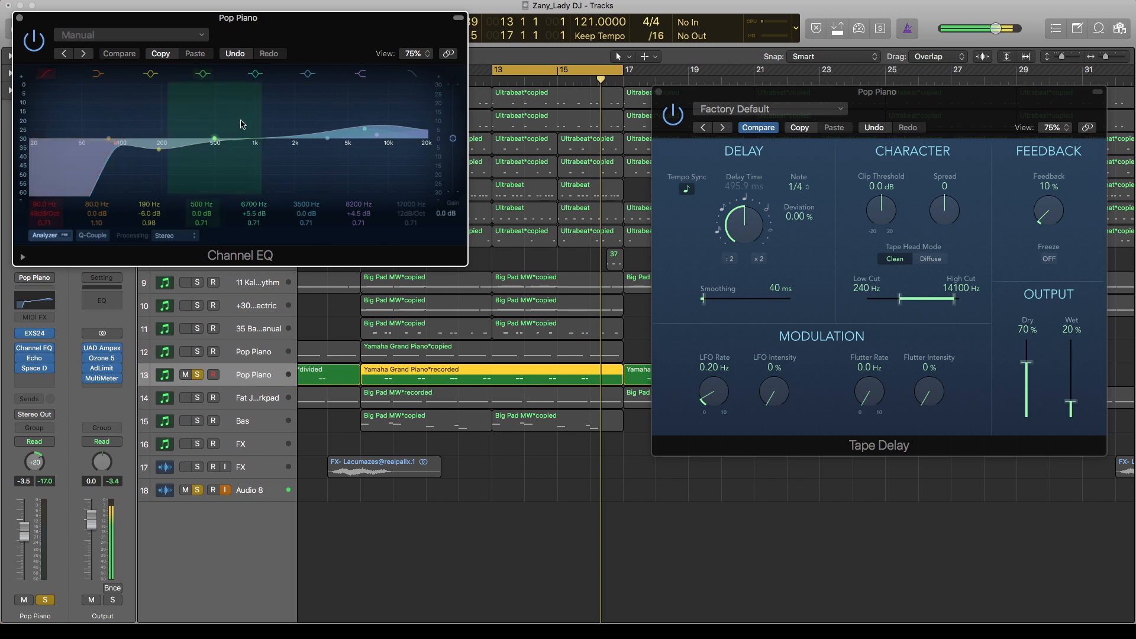
click(20, 18)
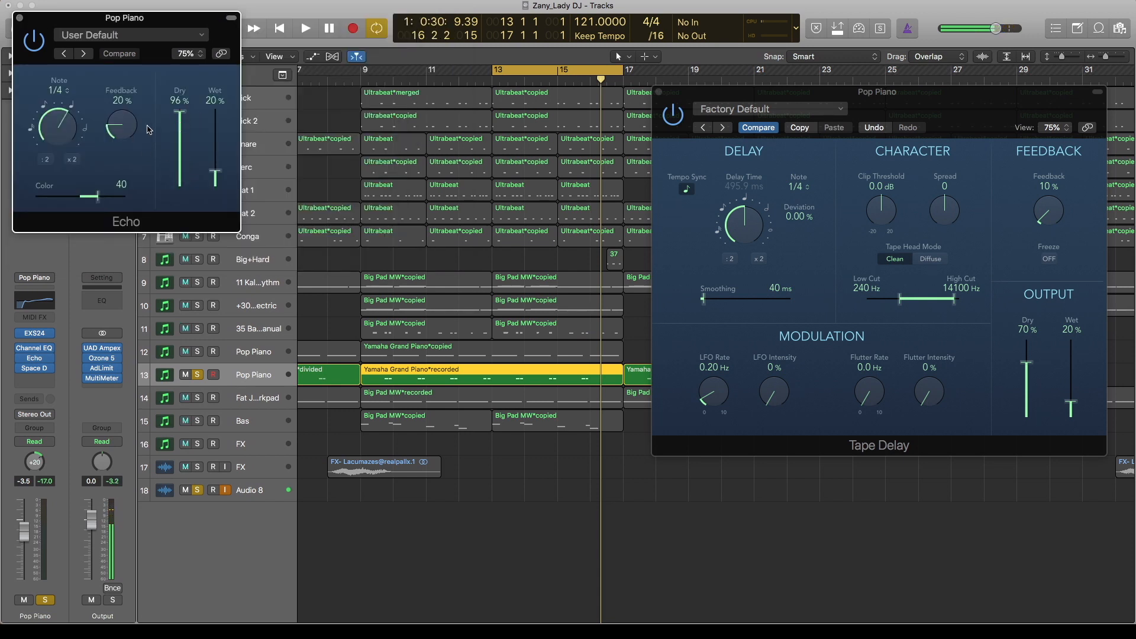
click(20, 18)
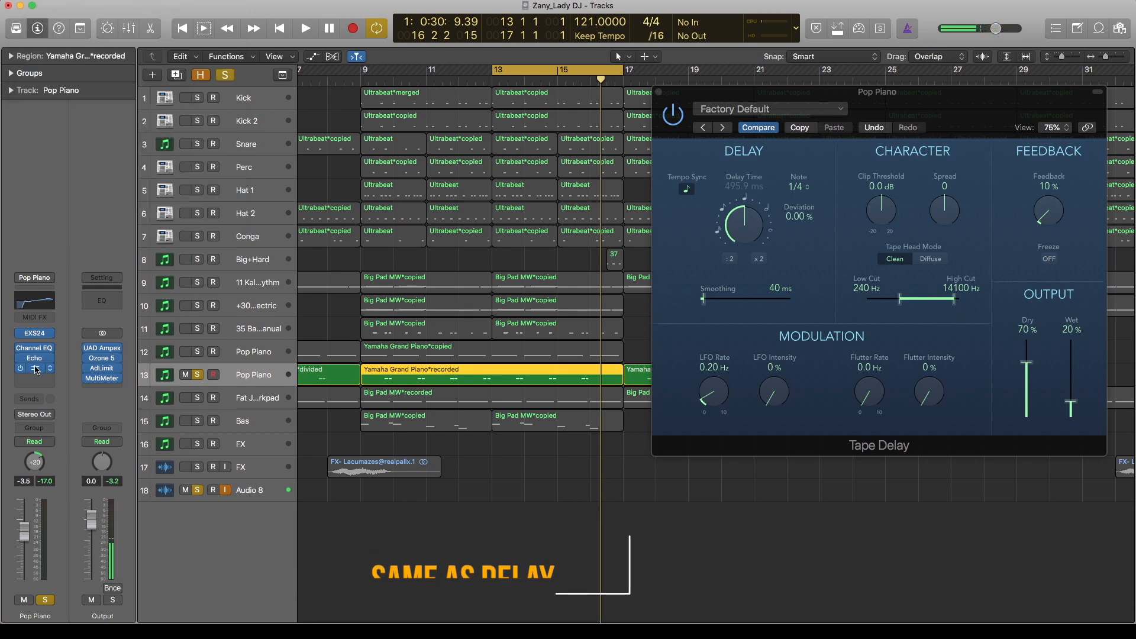
click(35, 368)
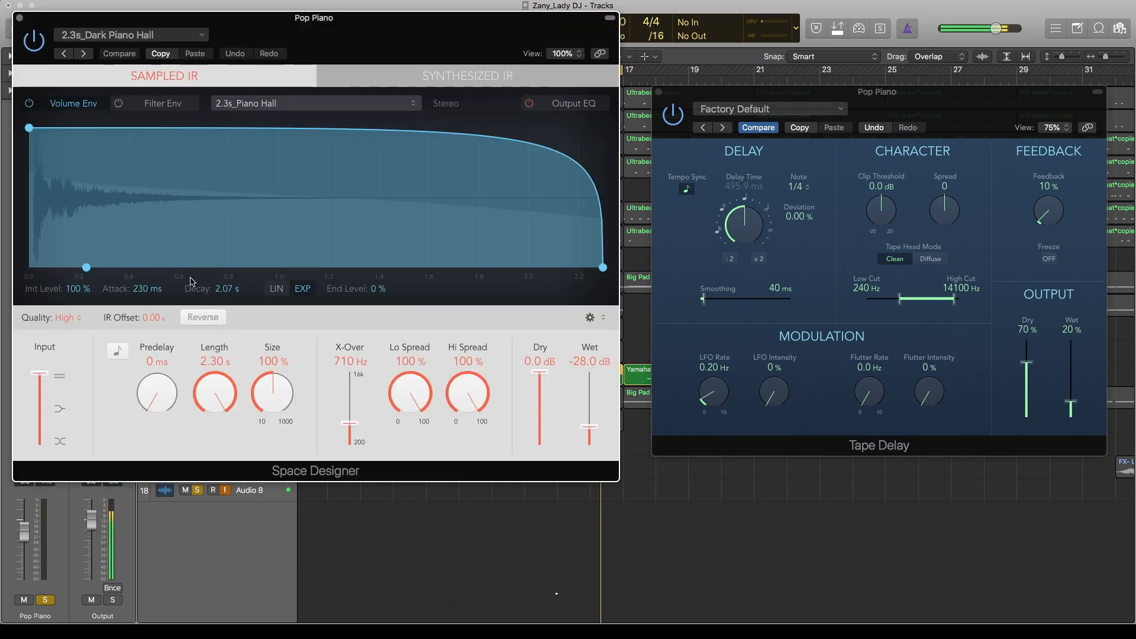
click(20, 19)
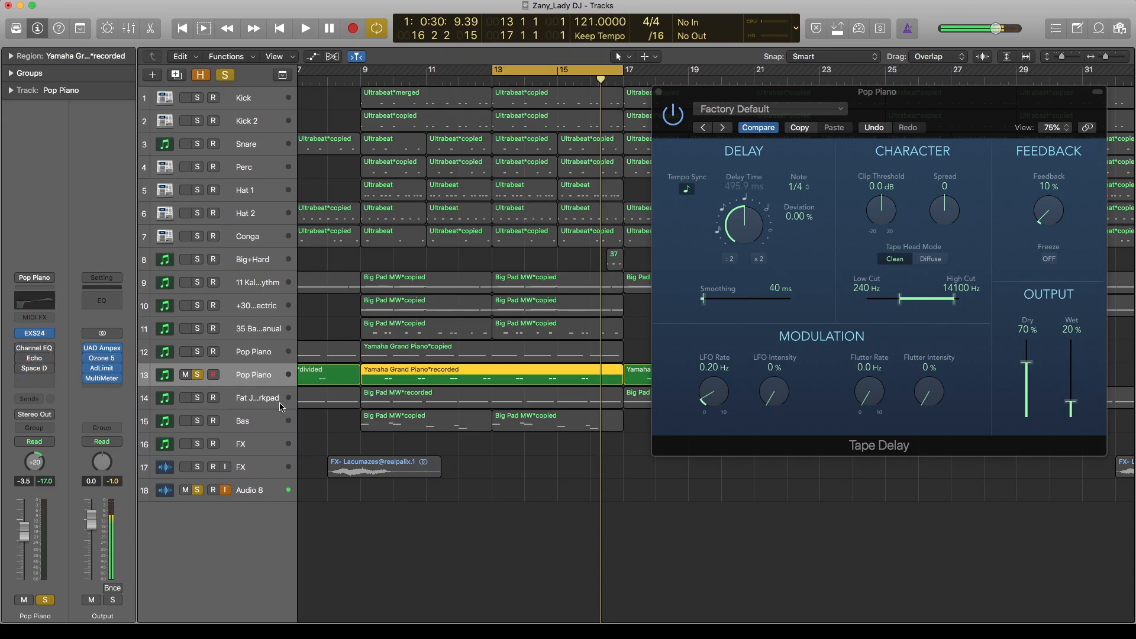
Step: Compare the track 13 Pop Piano during playback with Channel EQ, Echo and Space D bypassed and active
key(space)
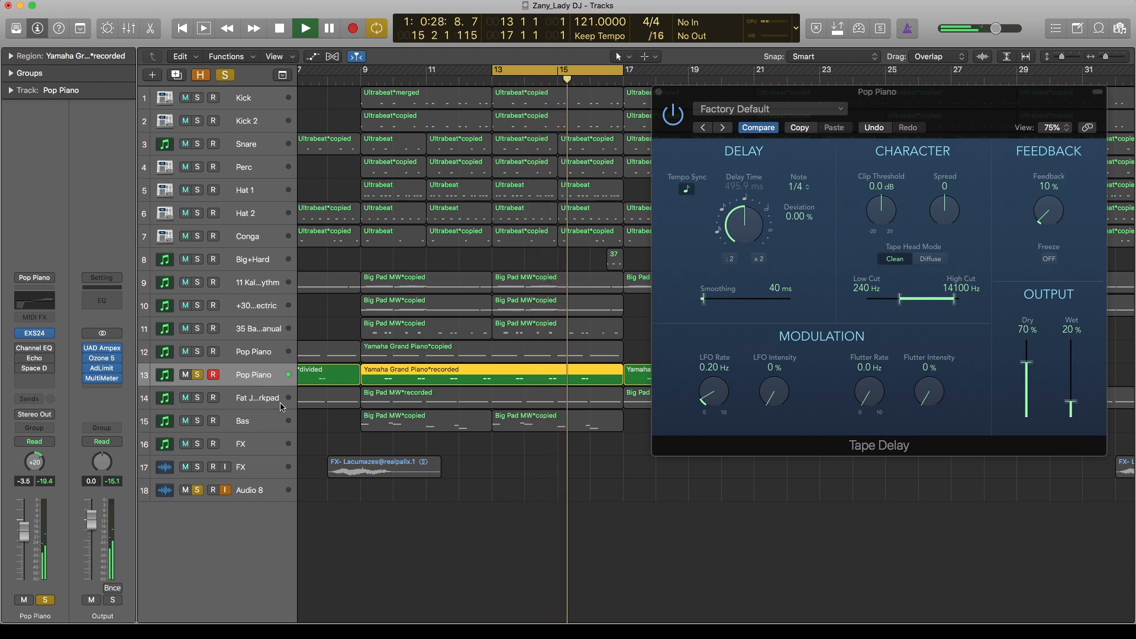
key(space)
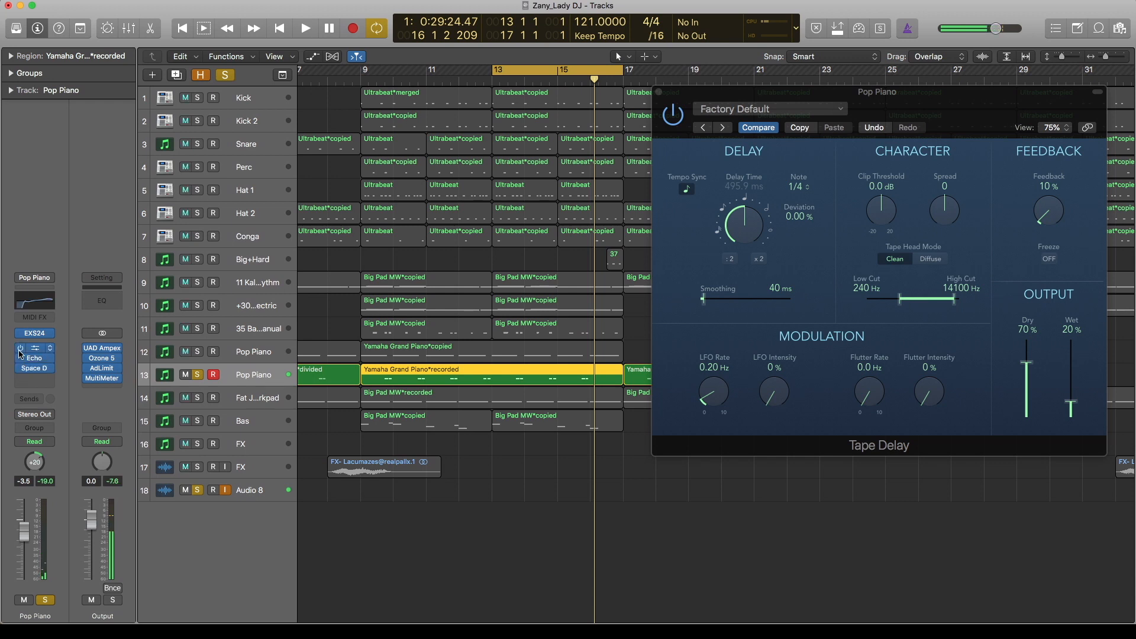
key(space)
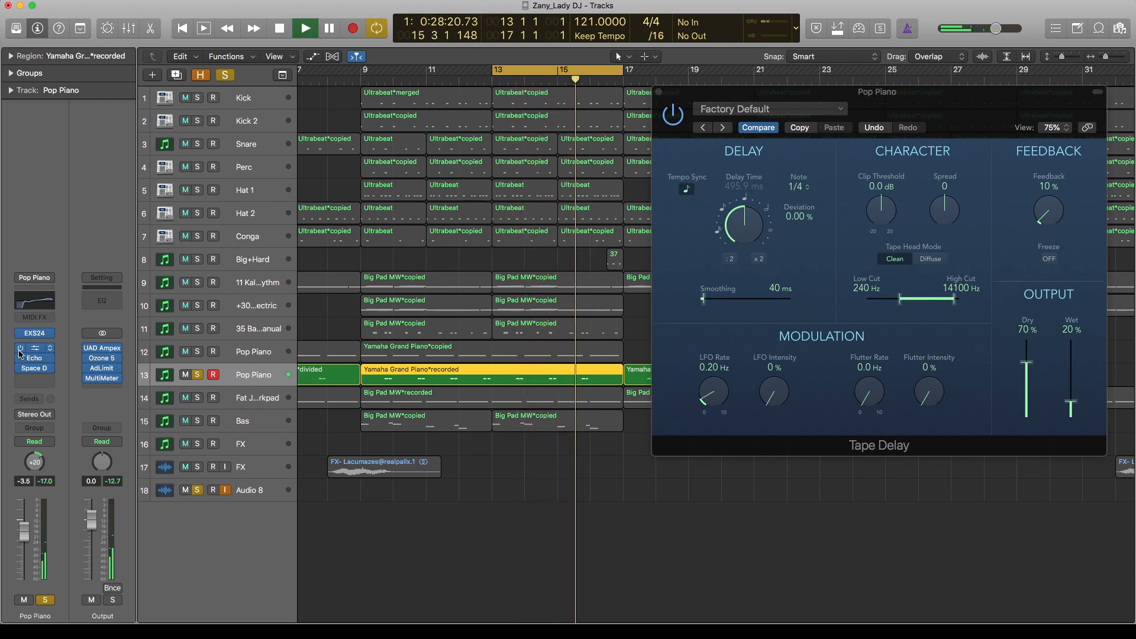
key(space)
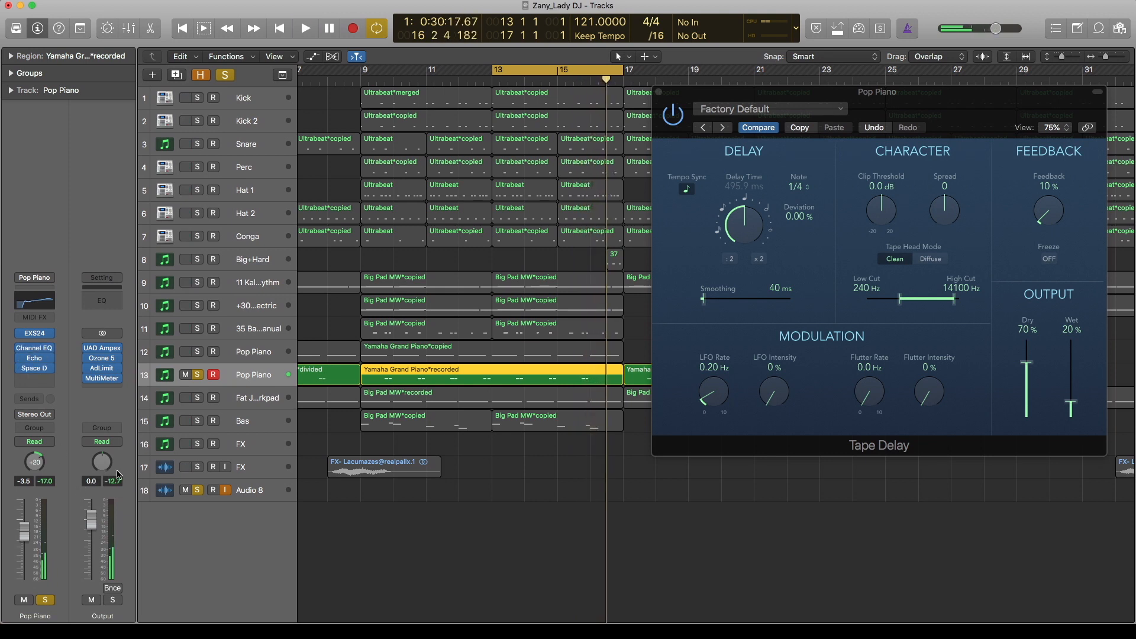
Step: Solo the Fat Jupi Darkpad on track 14 and play it briefly with its effects bypassed
click(254, 407)
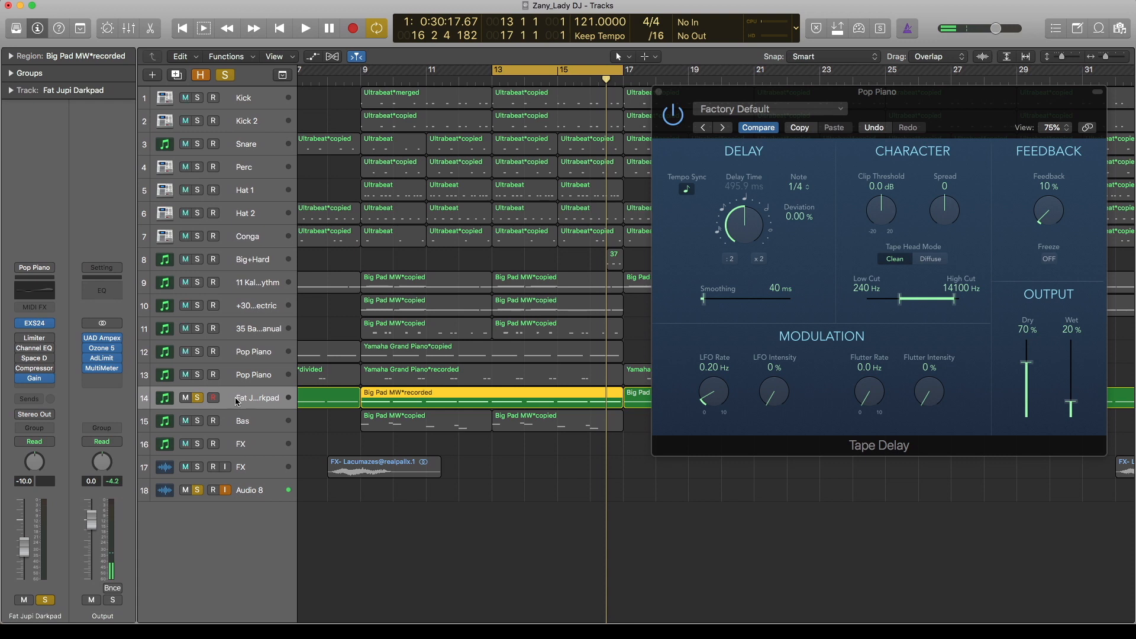
key(space)
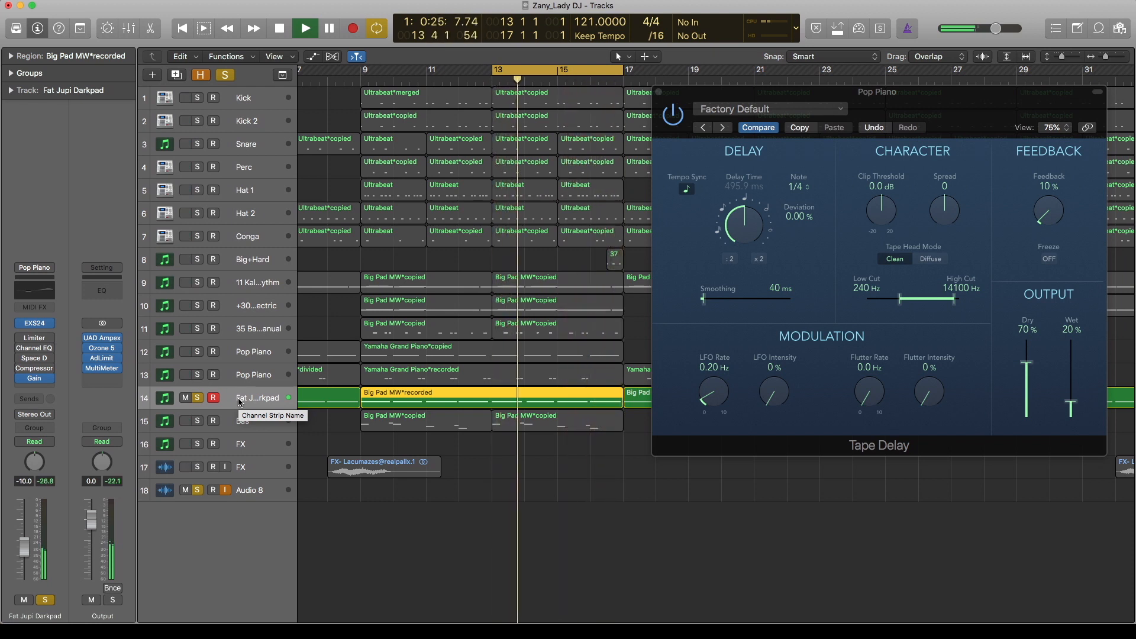
key(space)
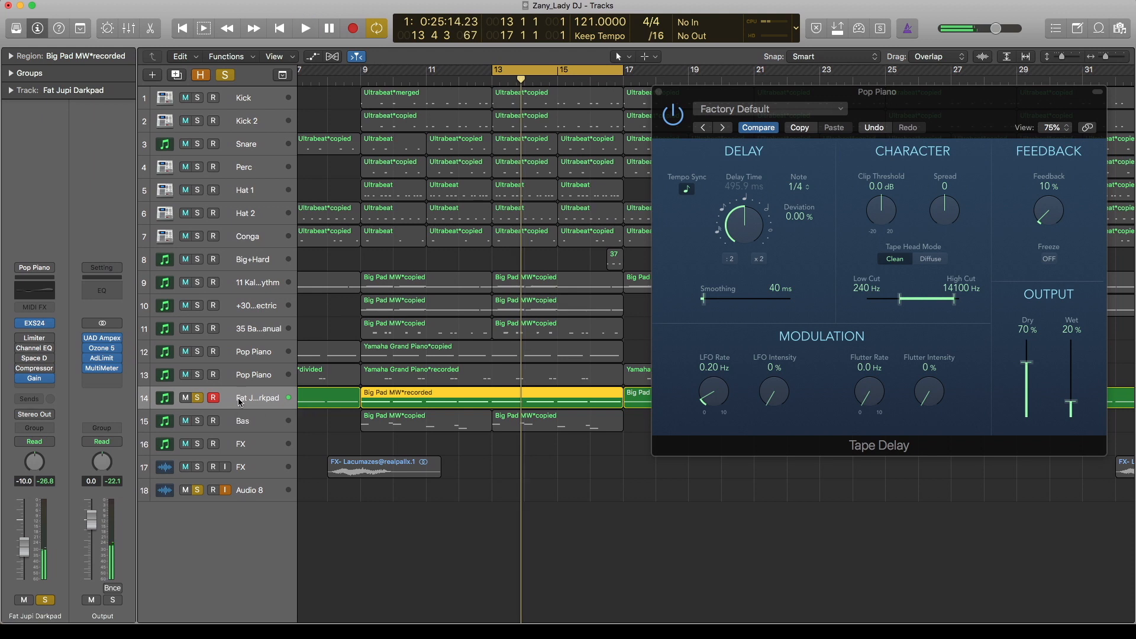
Step: Turn off the peak bands and the high shelf in the Fat Jupi Darkpad's Channel EQ, leaving the low shelf on
click(34, 350)
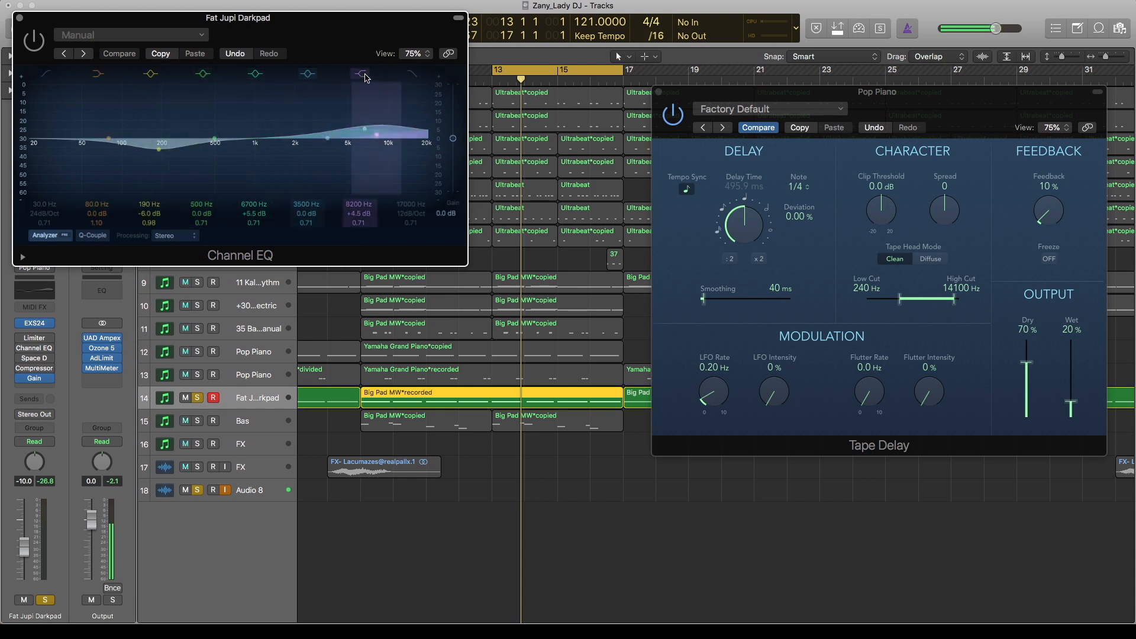
click(308, 73)
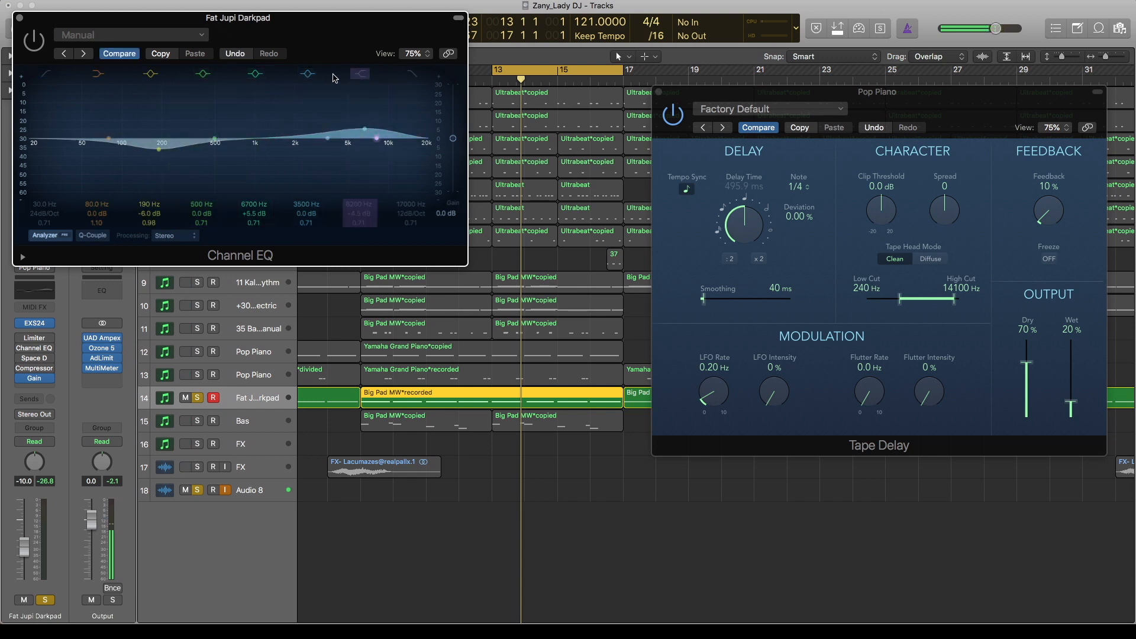
click(255, 73)
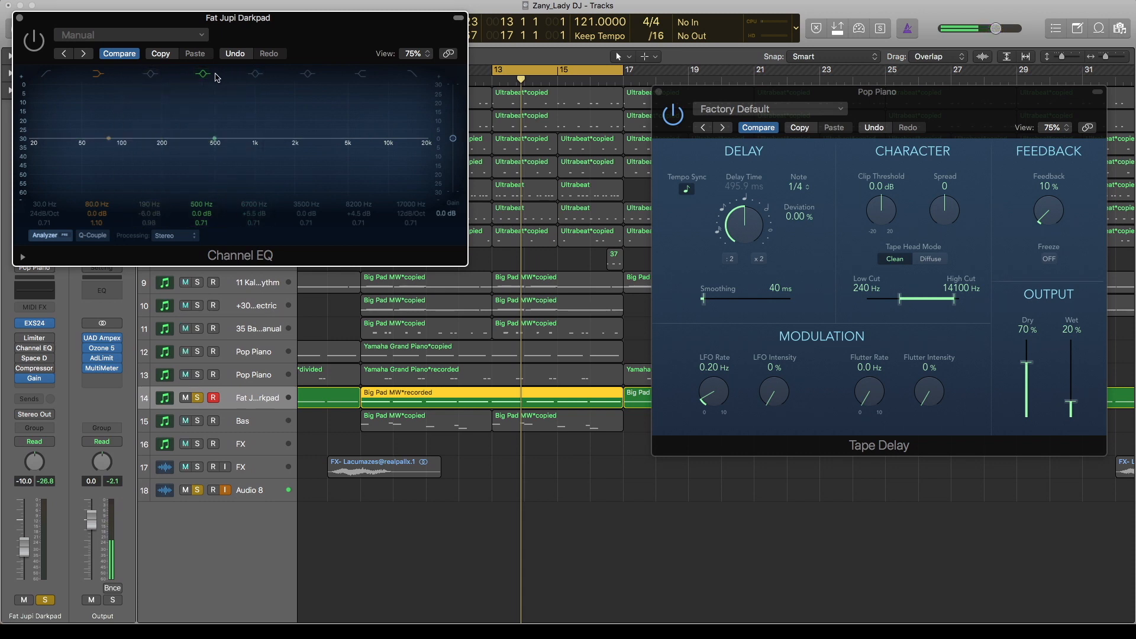
click(202, 73)
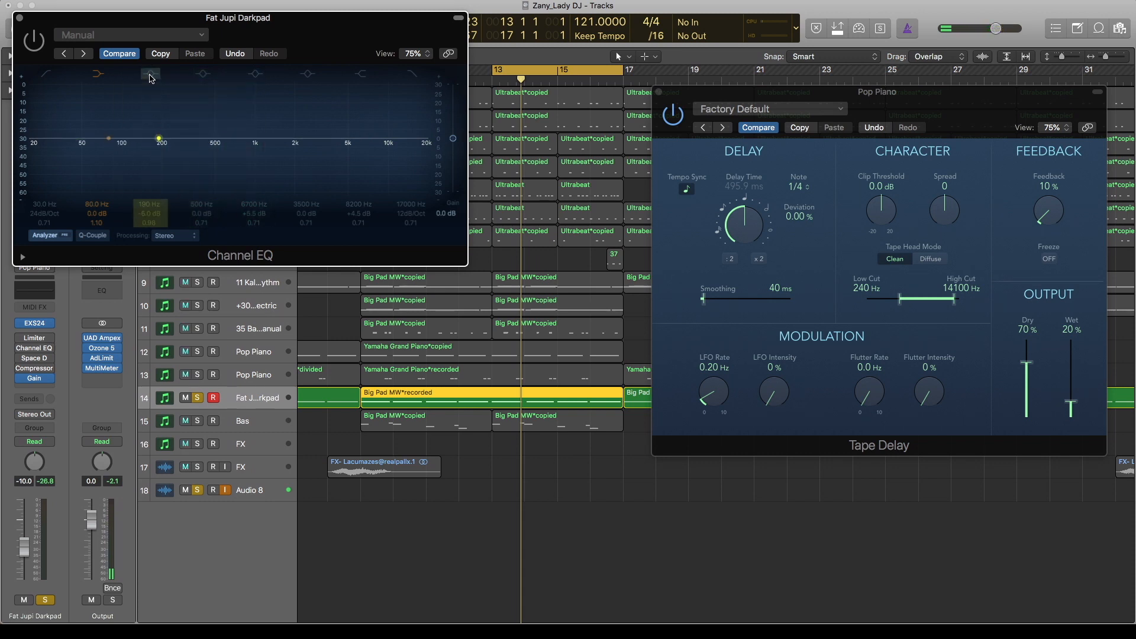
click(150, 73)
Step: Set the Darkpad EQ's low cut to 100 Hz at 48 dB/Oct and dip 430 Hz by 2 dB with a Q of 1.30
drag(51, 212, 41, 202)
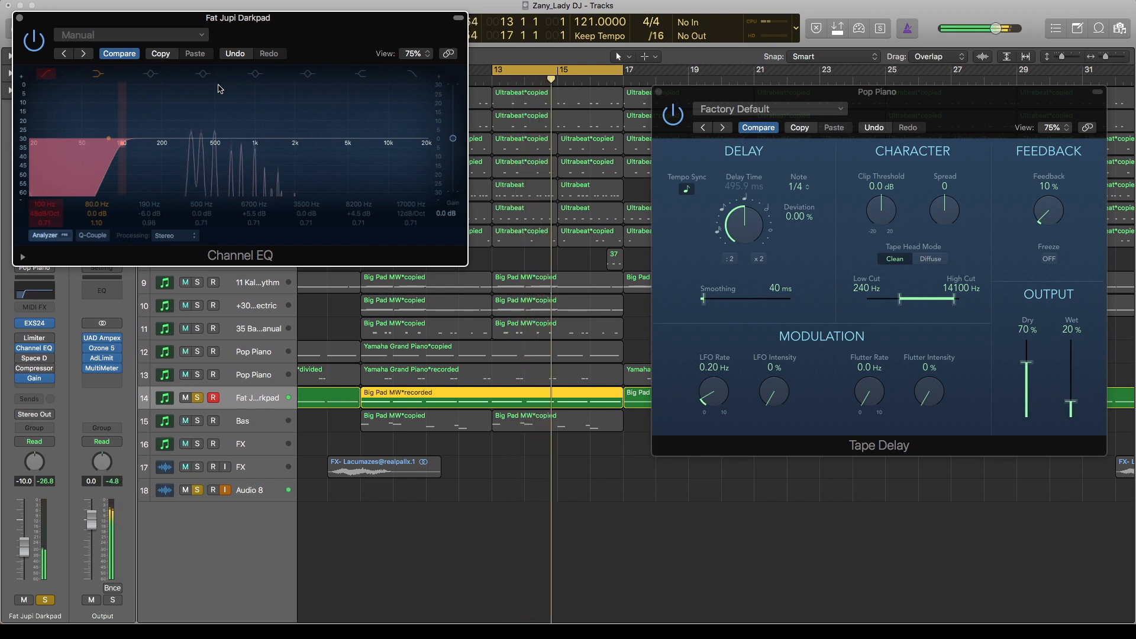
click(204, 75)
drag(213, 139, 204, 144)
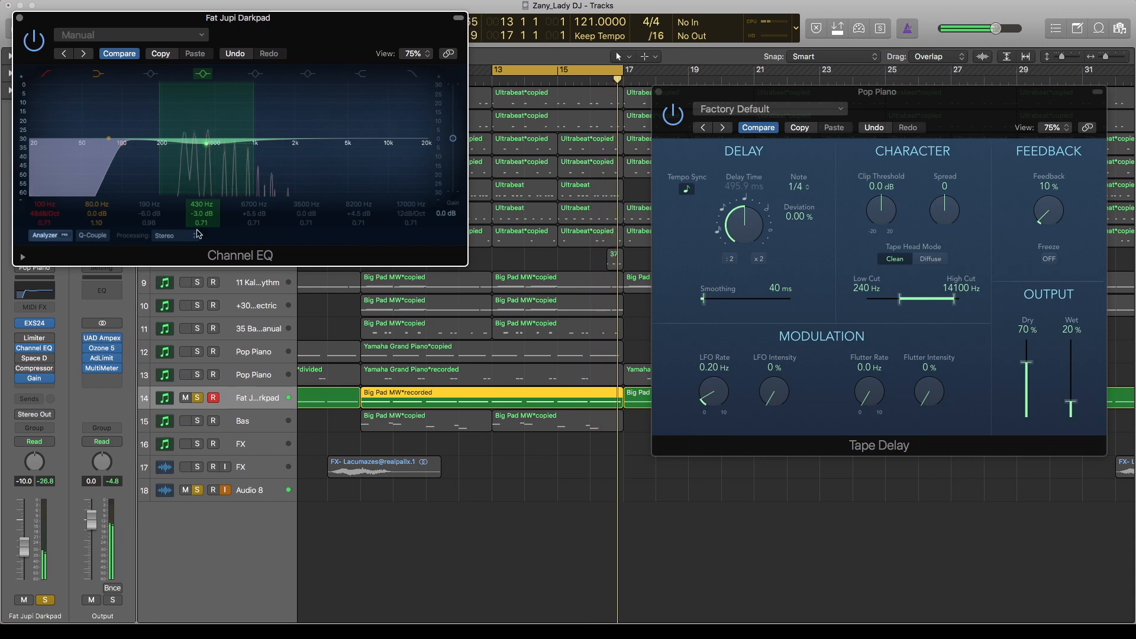
drag(202, 223, 201, 204)
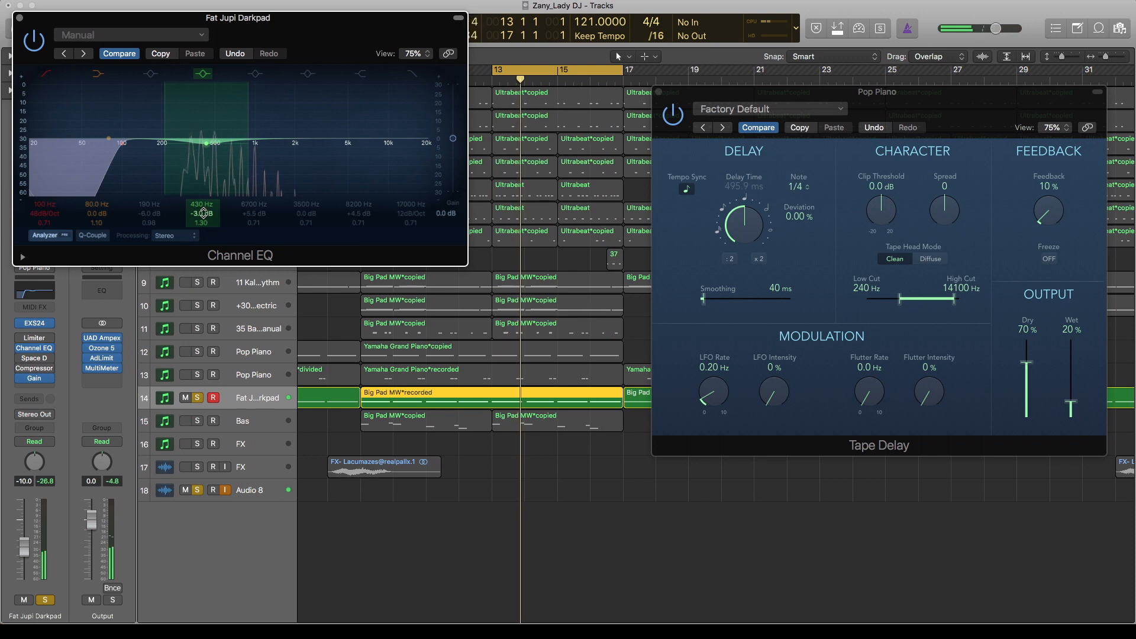
Step: Compare the Darkpad with its Channel EQ bypassed and active during playback, closing the plug-in window at the end
click(34, 40)
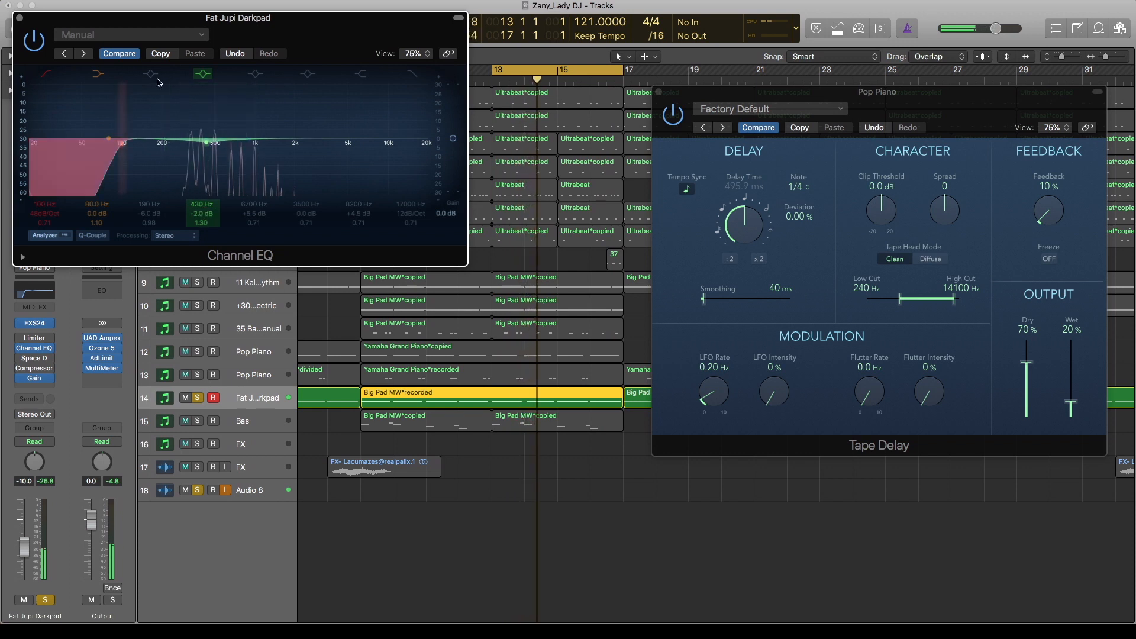
click(34, 40)
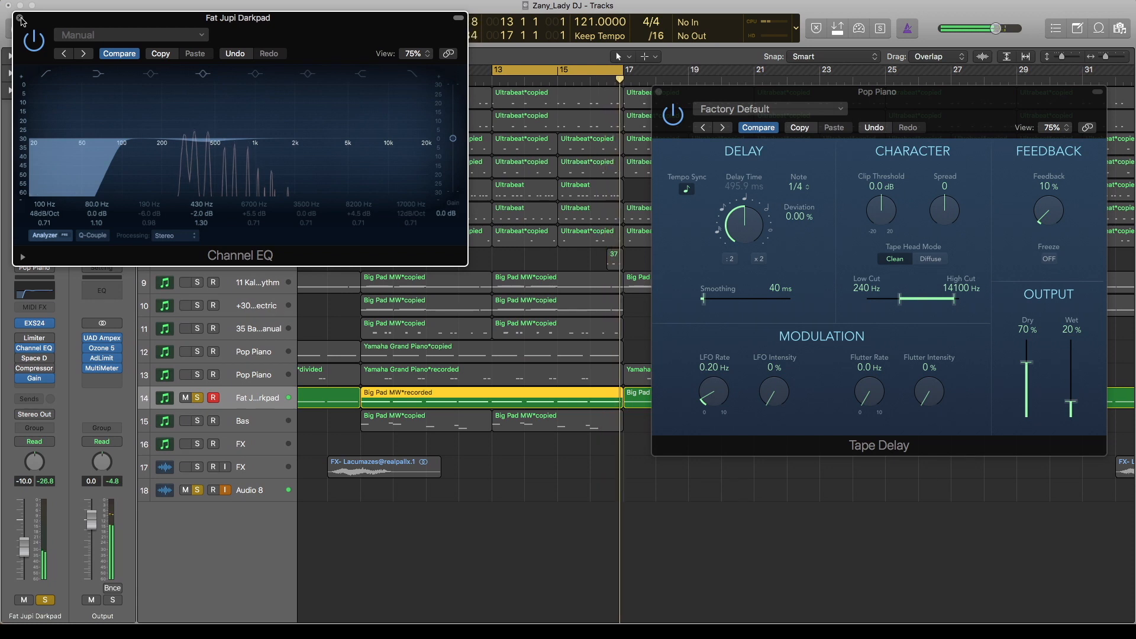
click(20, 19)
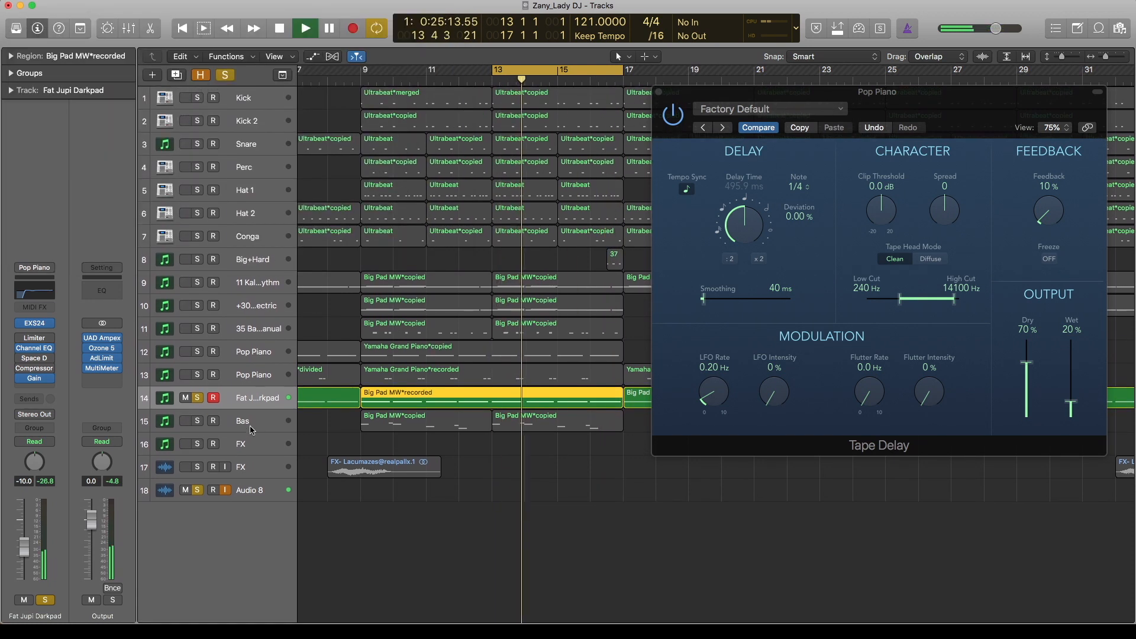
Step: Solo the Bas track instead of Fat Jupi Darkpad and select it
click(251, 430)
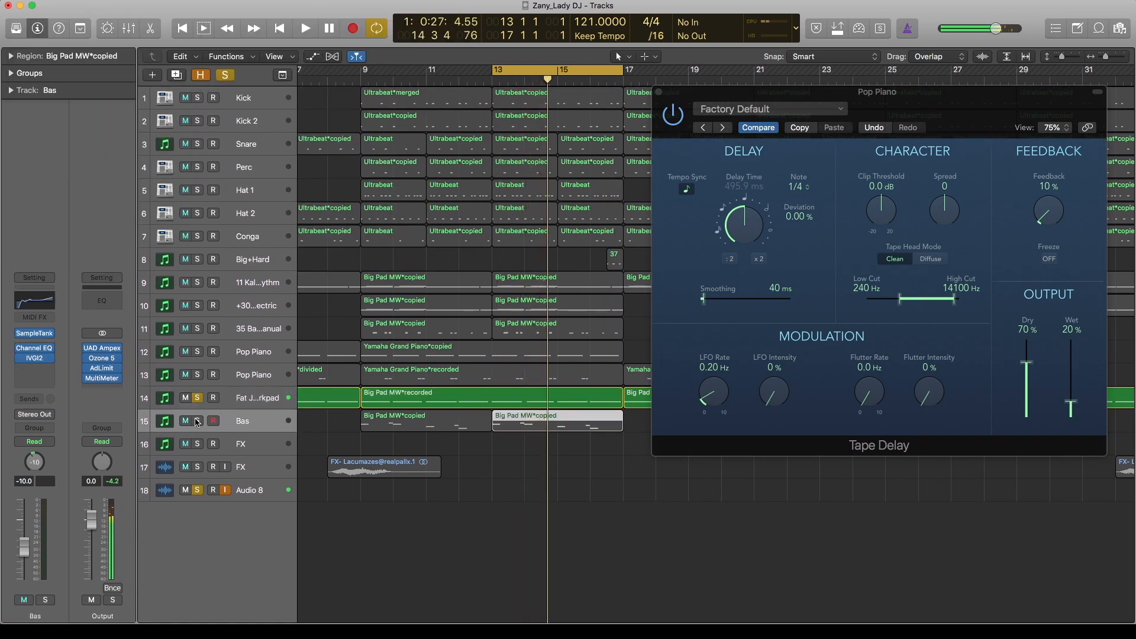
click(197, 421)
click(197, 397)
click(251, 424)
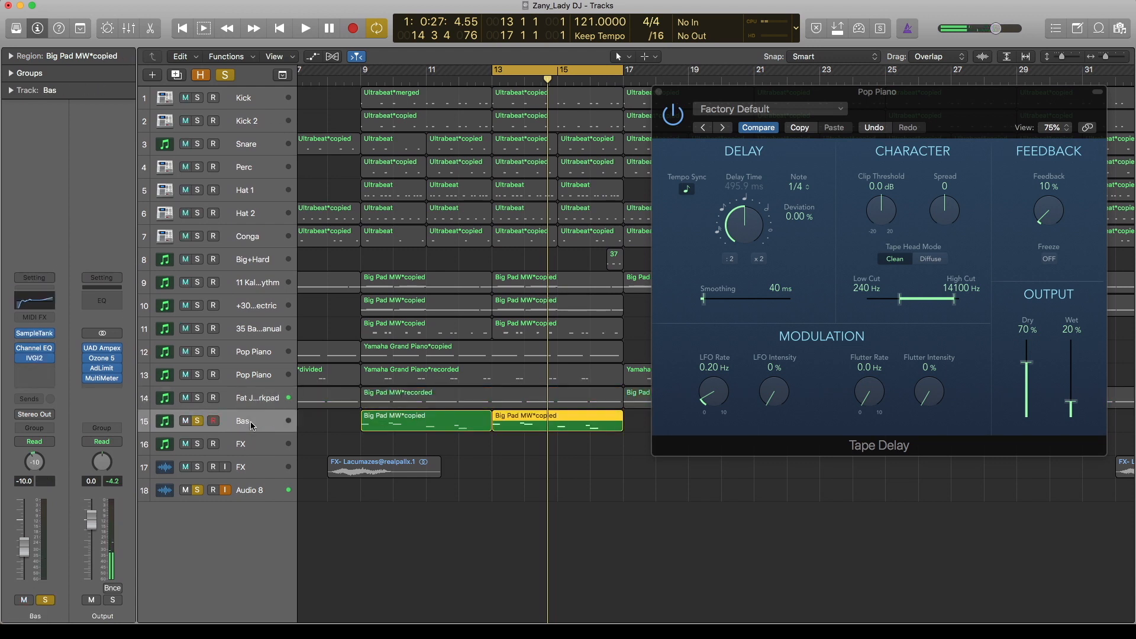
Step: Compare the Bas track during playback with Channel EQ and IVGI2 active and bypassed
key(space)
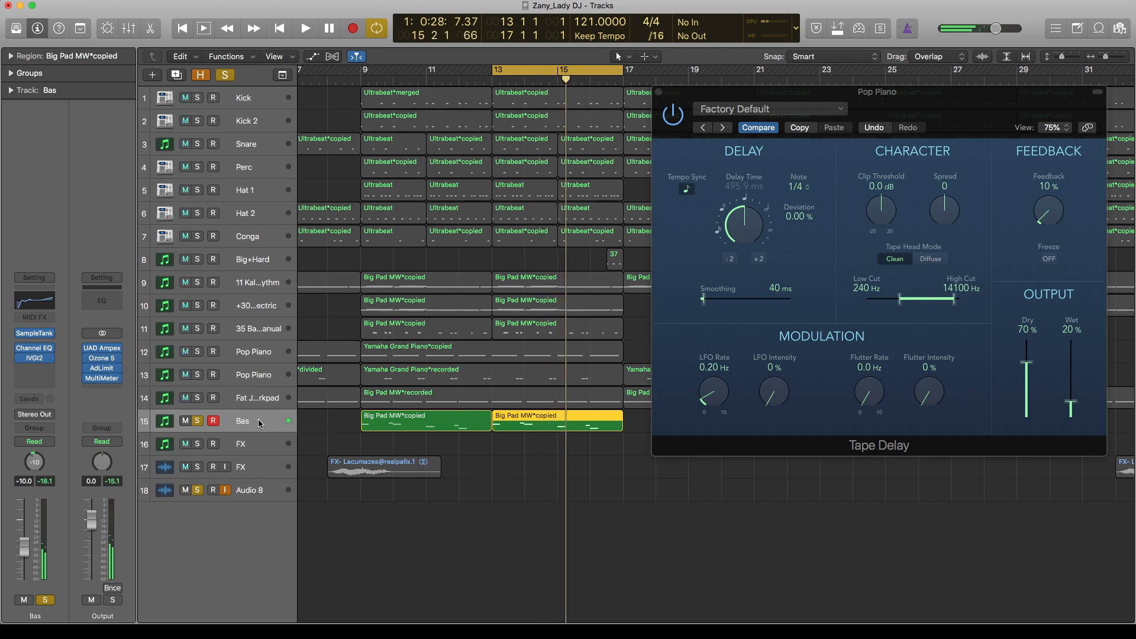
key(space)
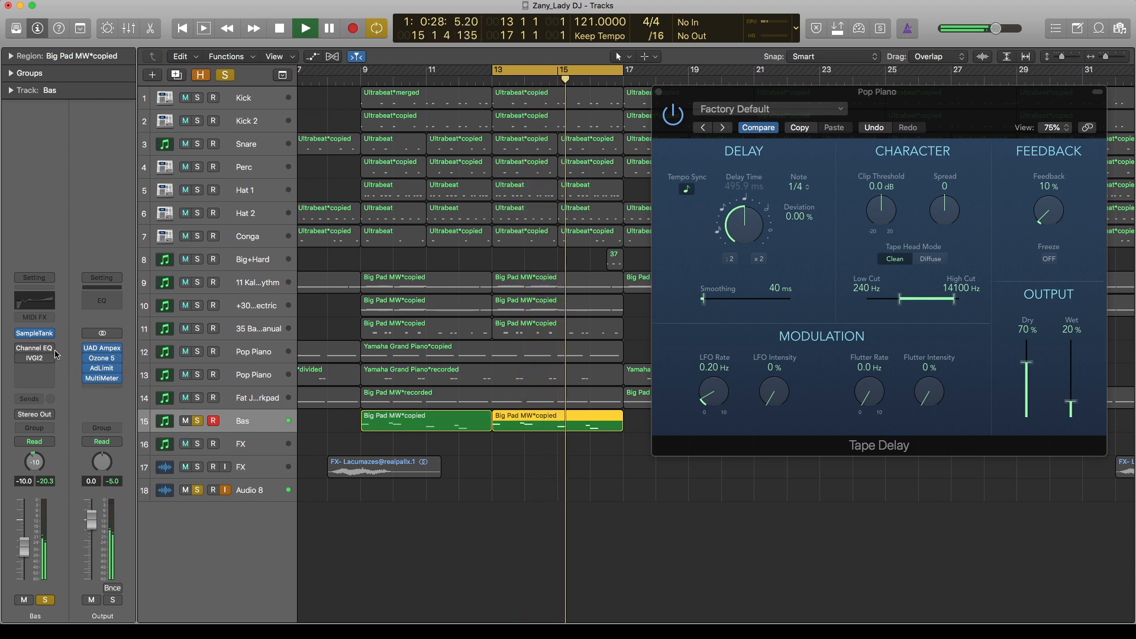
key(space)
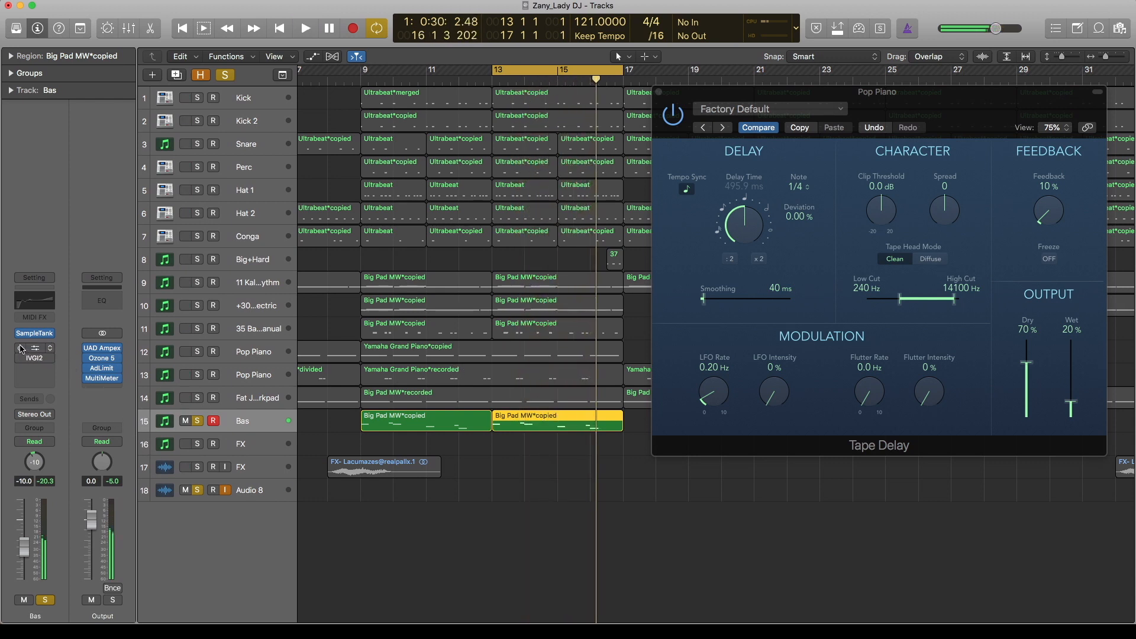
Step: Inspect the Bas track's IVGI2 saturation and Channel EQ settings, closing each plug-in window after viewing it
click(38, 358)
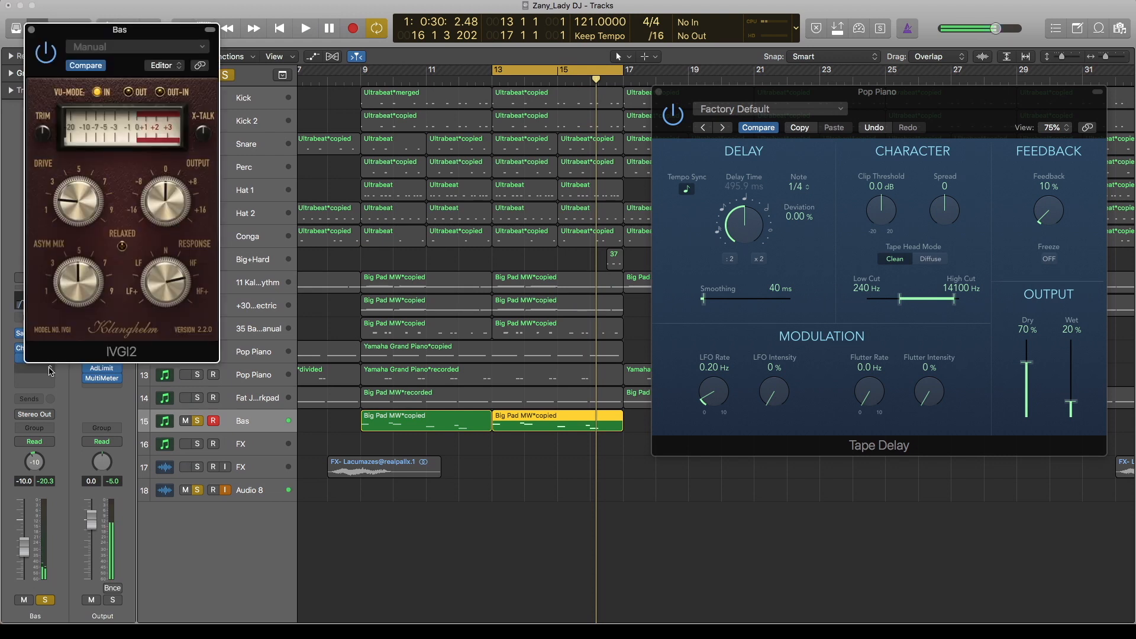
drag(121, 34, 292, 52)
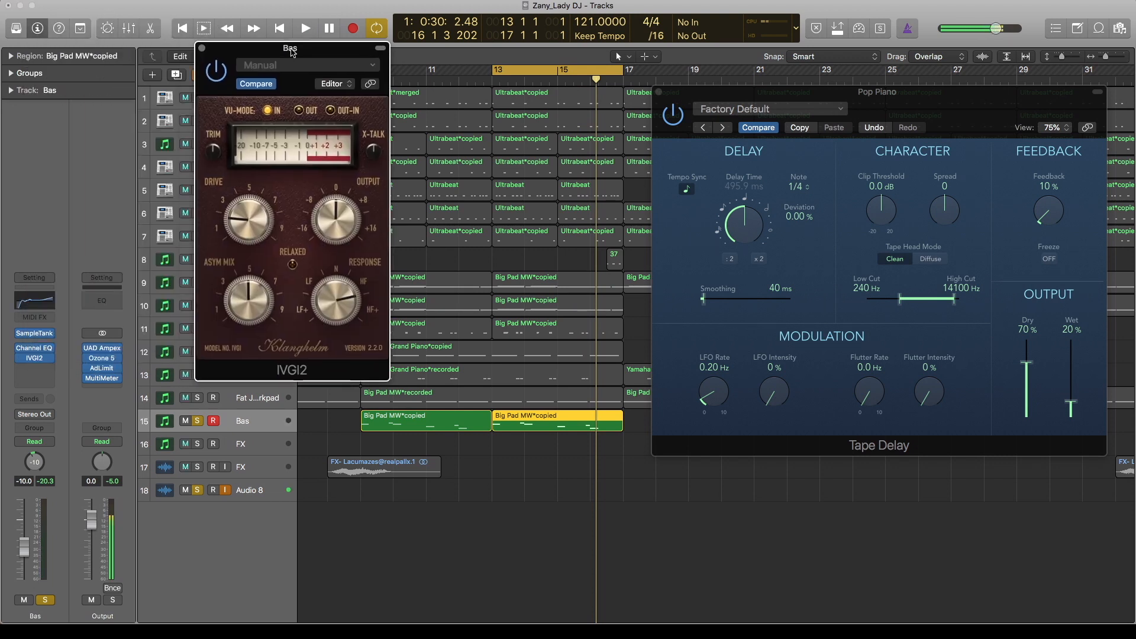
click(201, 47)
click(36, 349)
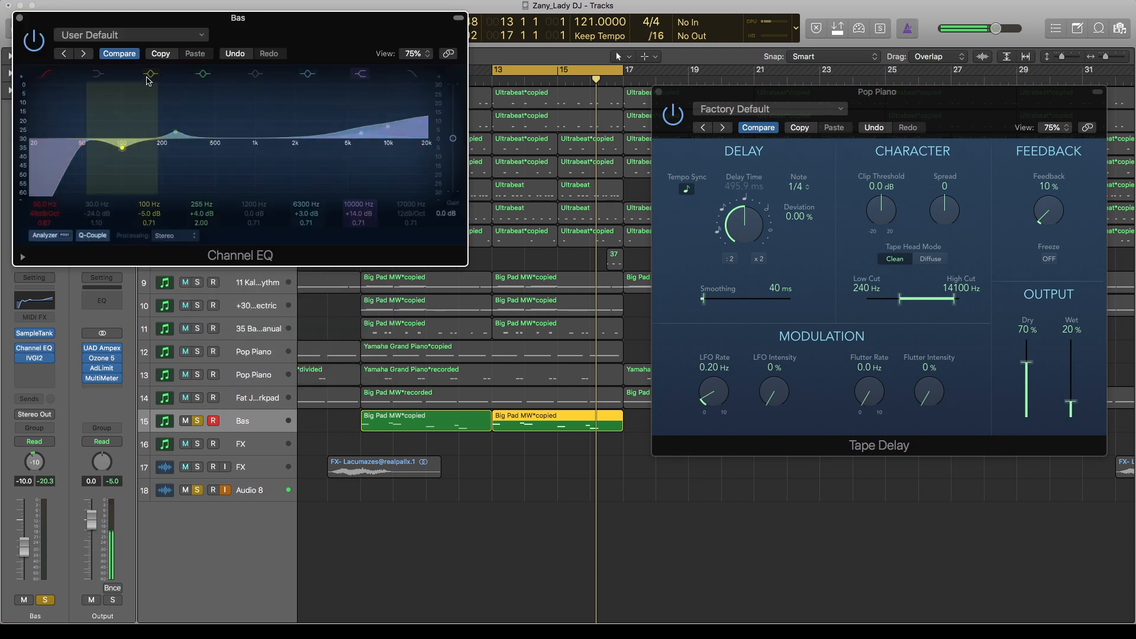
click(20, 19)
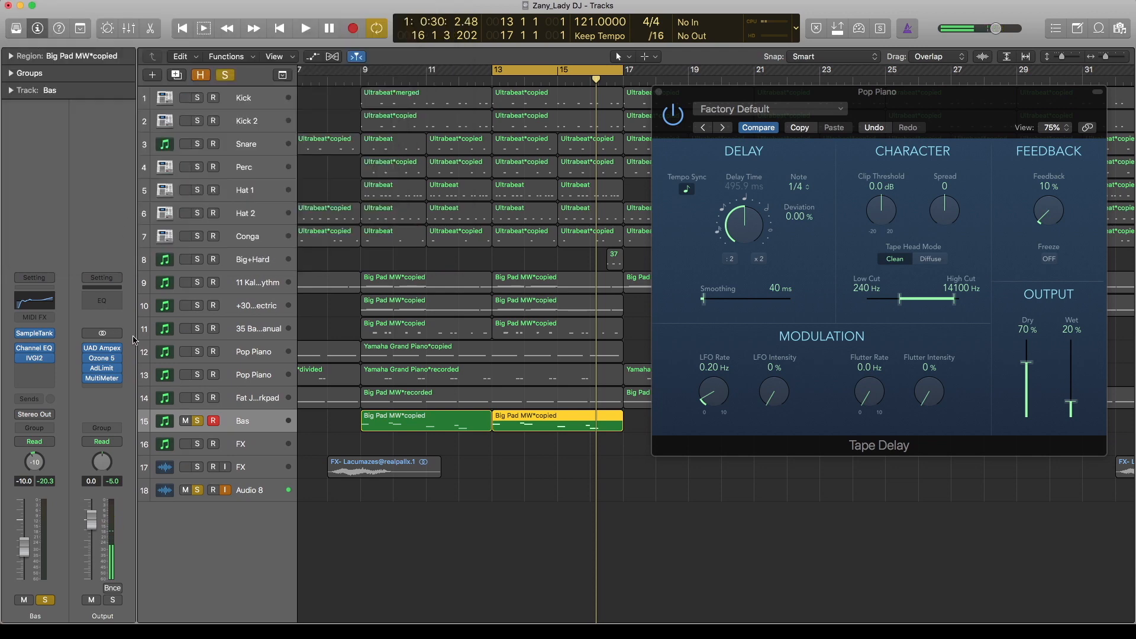
Step: Select the FX audio track 17 and inspect its Channel EQ low cut, closing the plug-in window after viewing it
click(253, 472)
scroll(307, 448, left, 10)
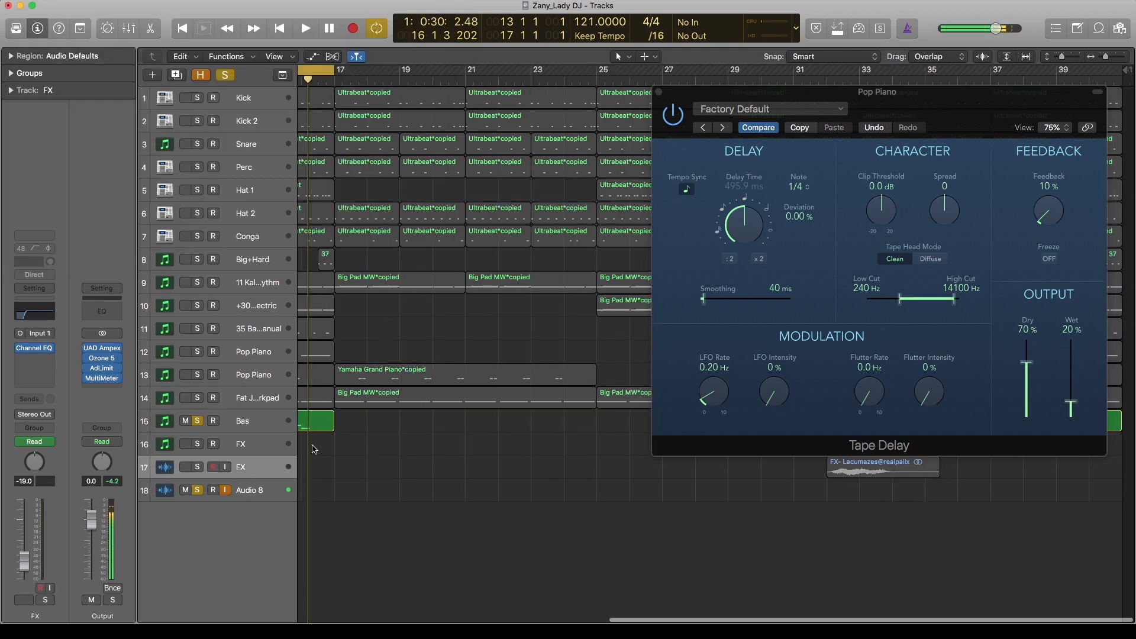
scroll(309, 449, right, 3)
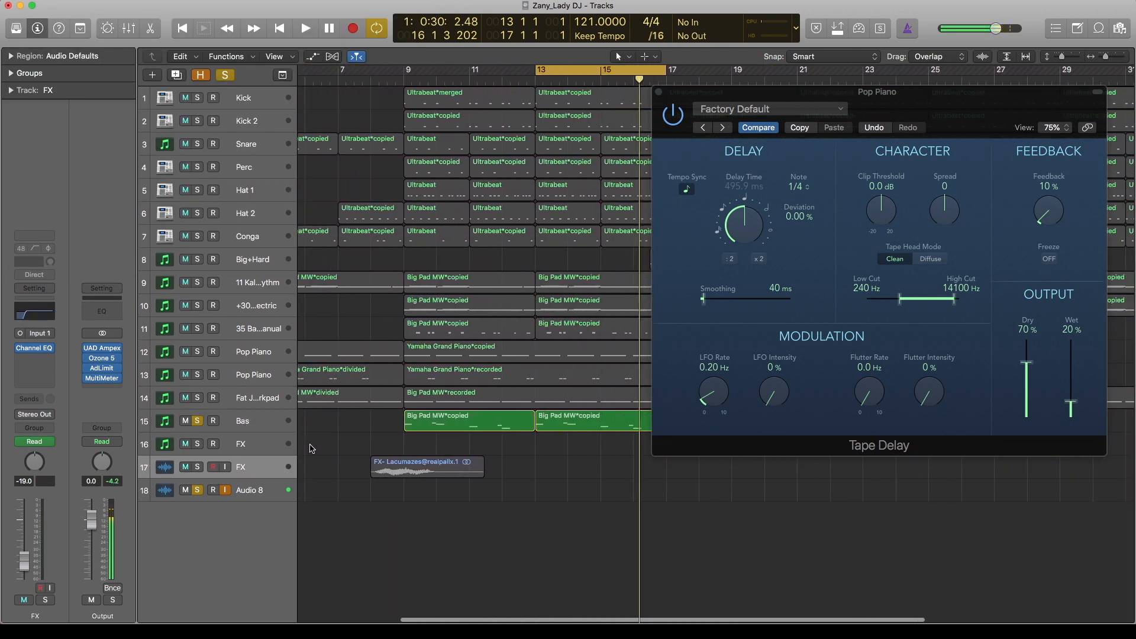
click(37, 352)
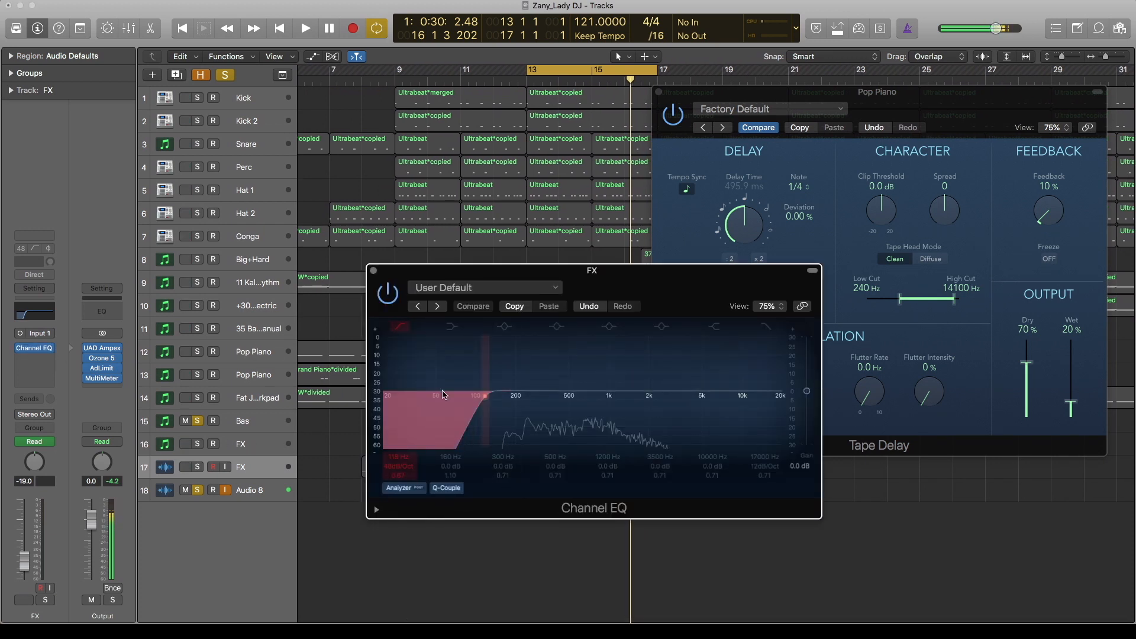
click(373, 271)
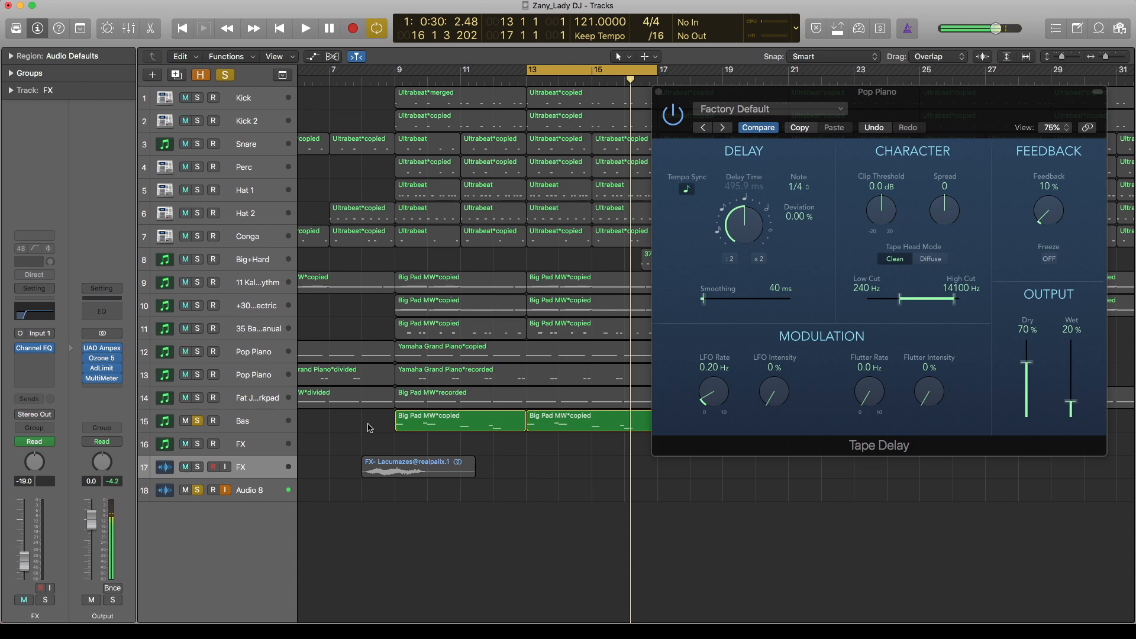
Step: Play the full mix from bar 1 with cycle mode and all solos off, and close the Tape Delay window
scroll(370, 427, right, 5)
click(449, 75)
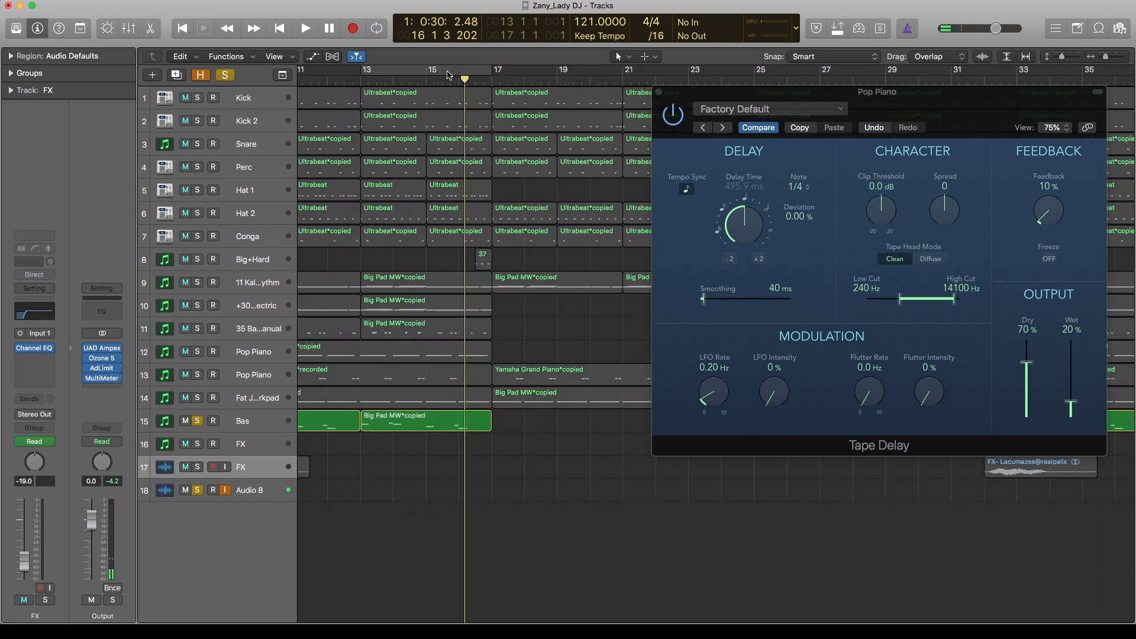
click(226, 75)
key(space)
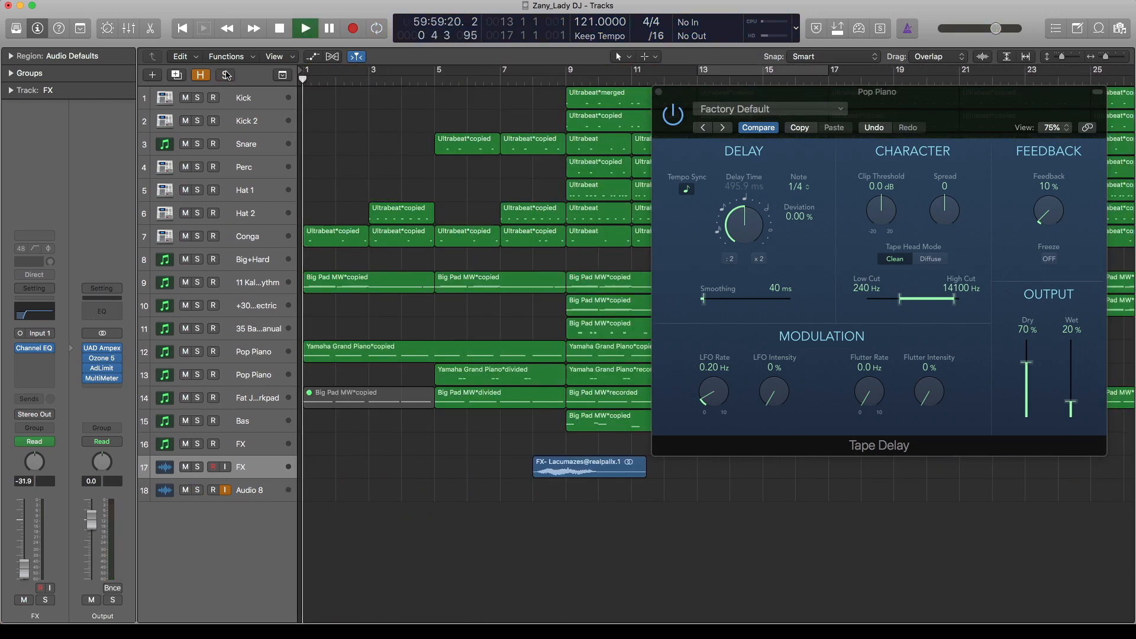
click(659, 91)
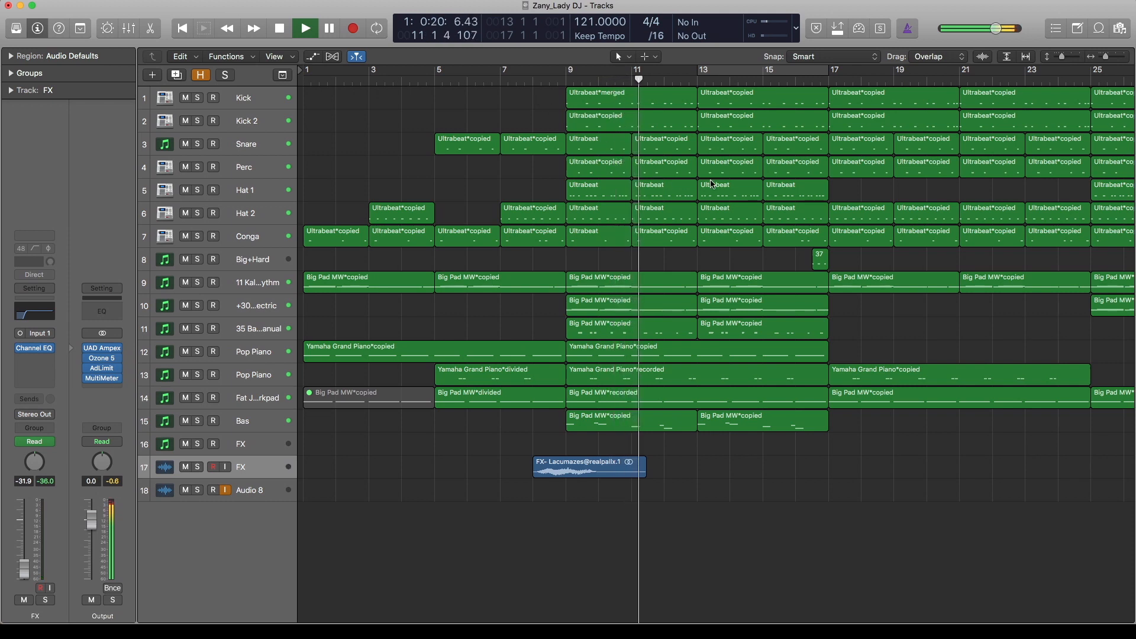
Step: Listen through the full mix, pausing playback in bar 18 and resuming it from there
scroll(723, 195, right, 1)
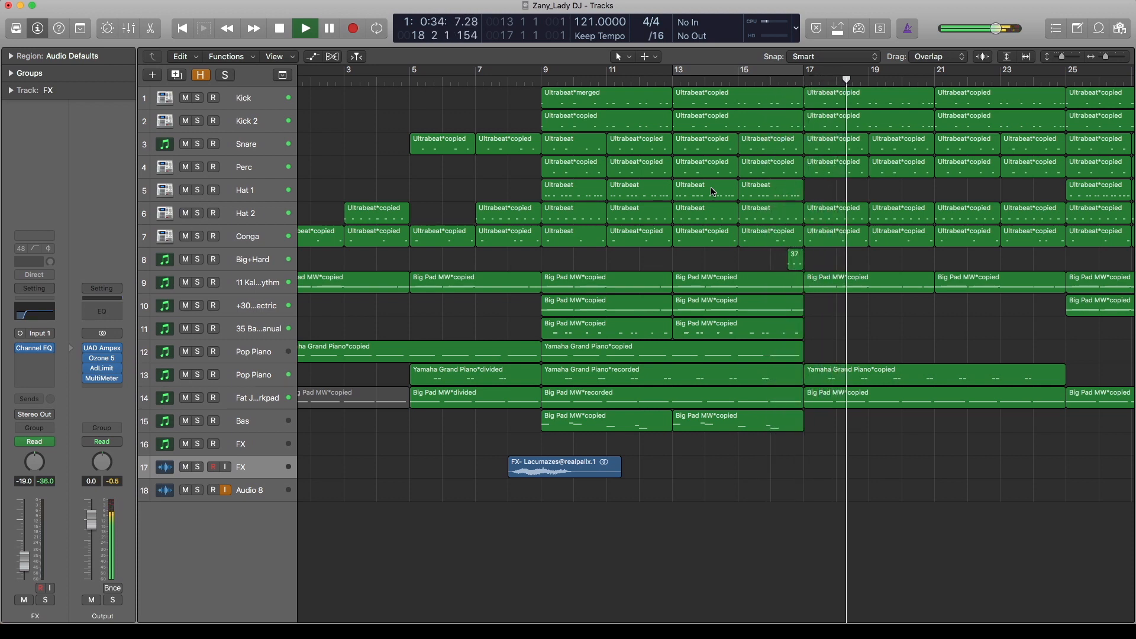
key(space)
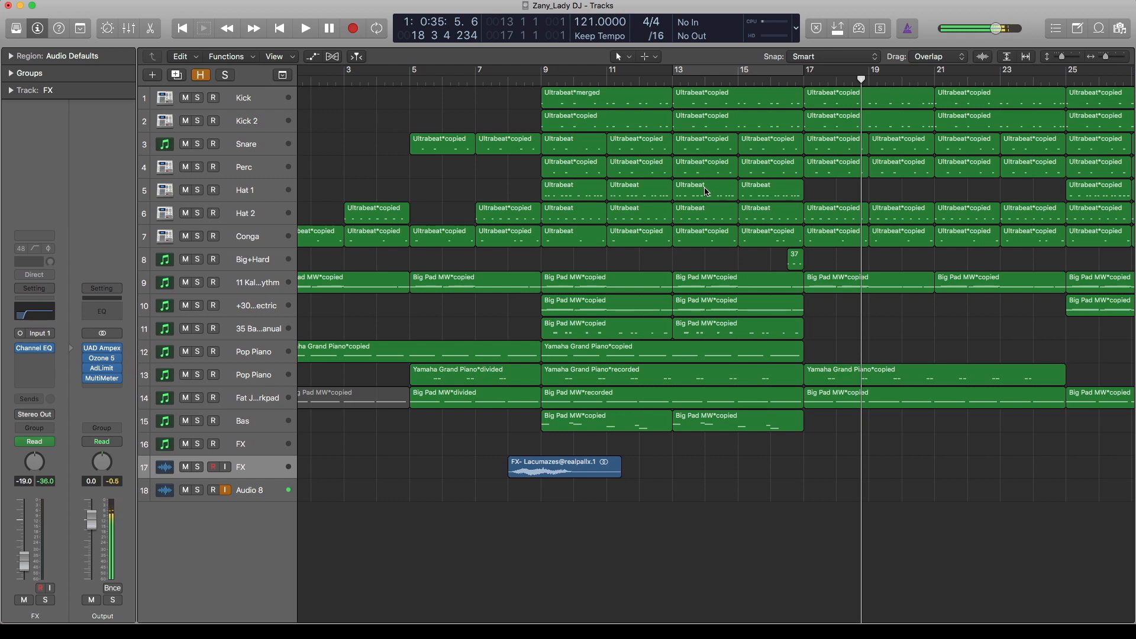
key(space)
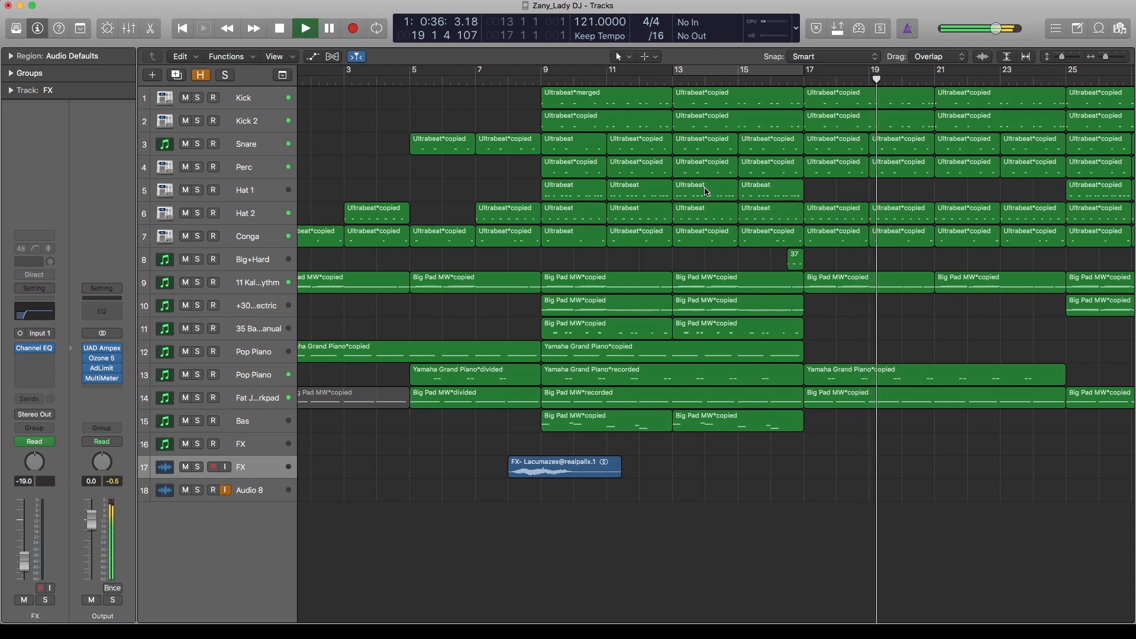